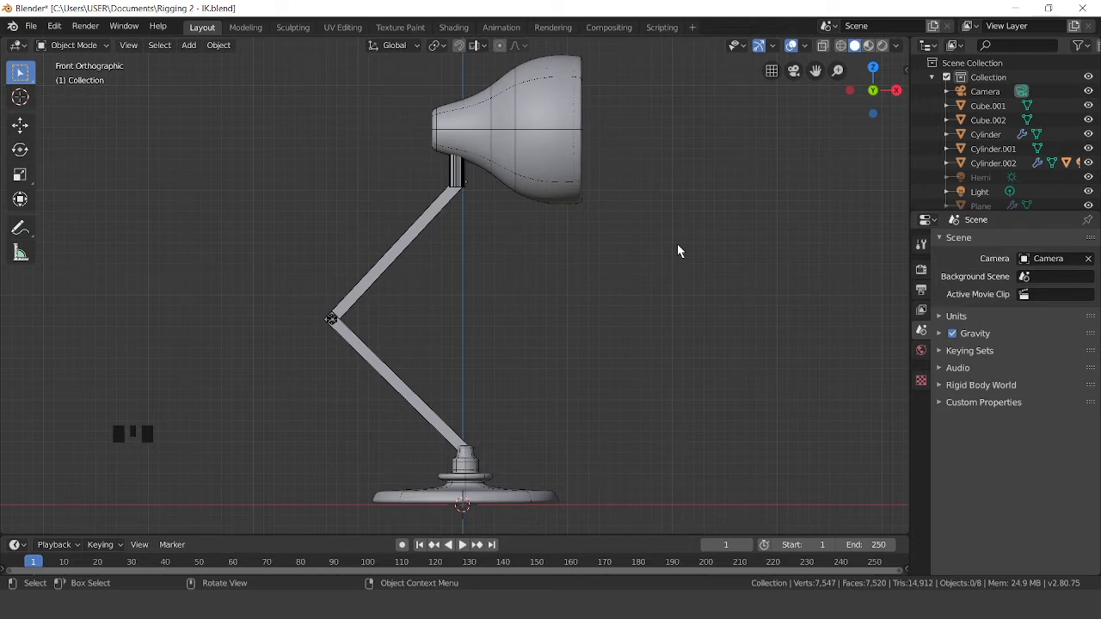
Move the lamp shade, neck cylinder, upper arm and lower arm away from their joints one by one
click(547, 145)
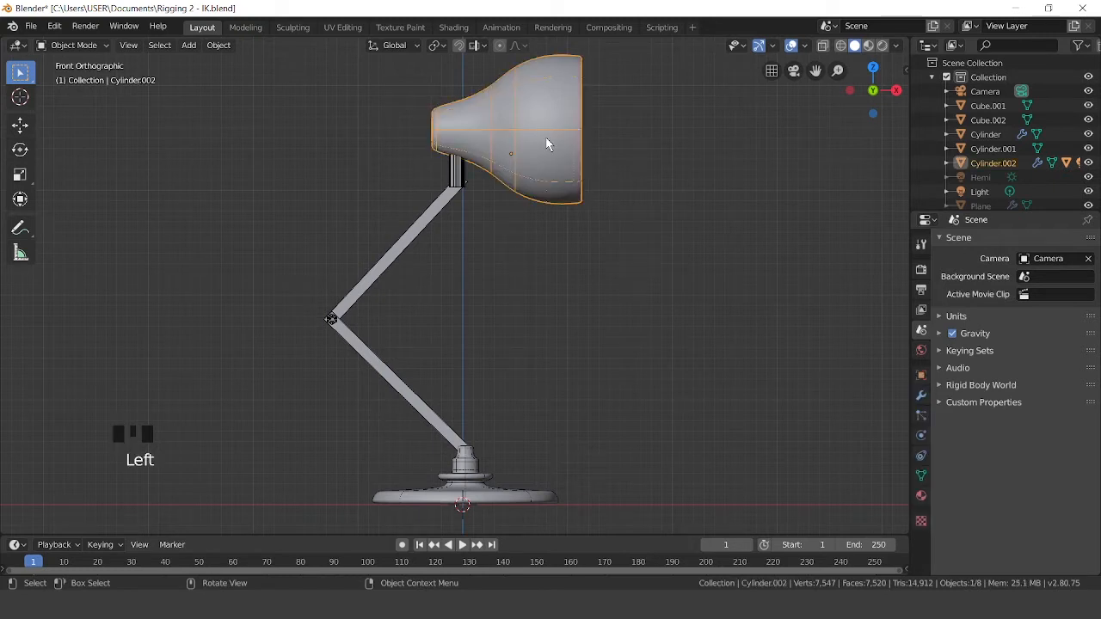
key(g)
click(473, 155)
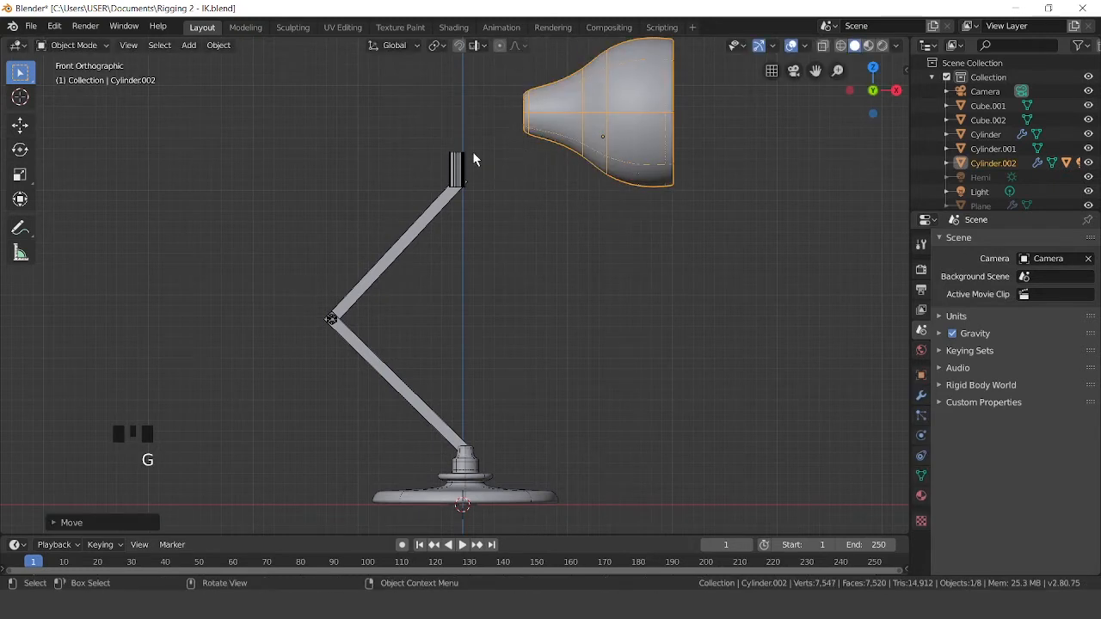
click(458, 162)
key(g)
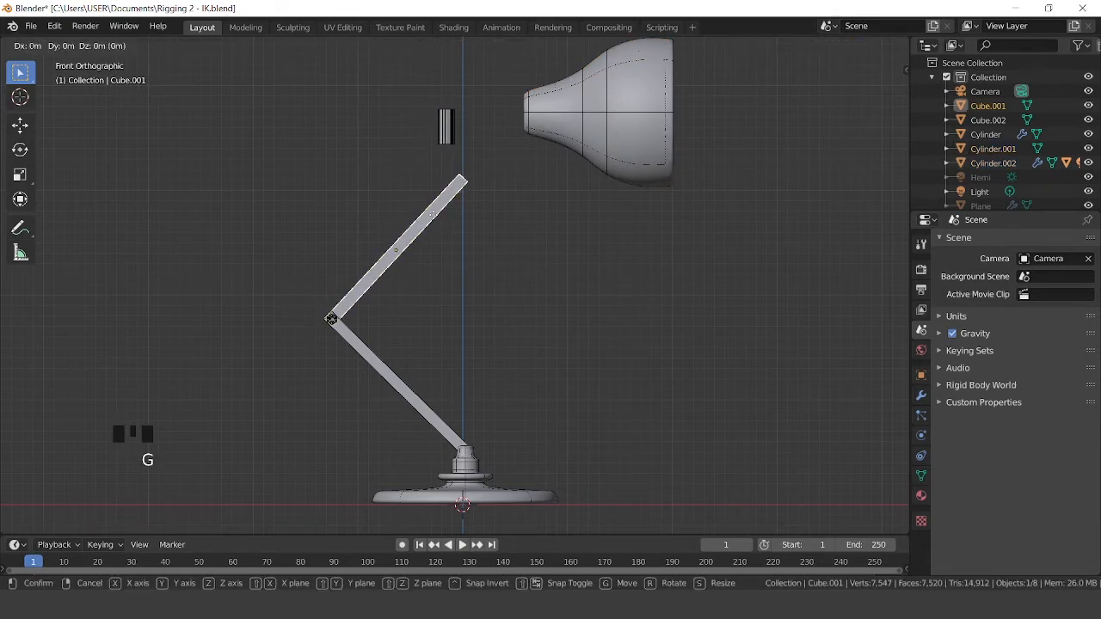
click(499, 209)
click(393, 380)
key(g)
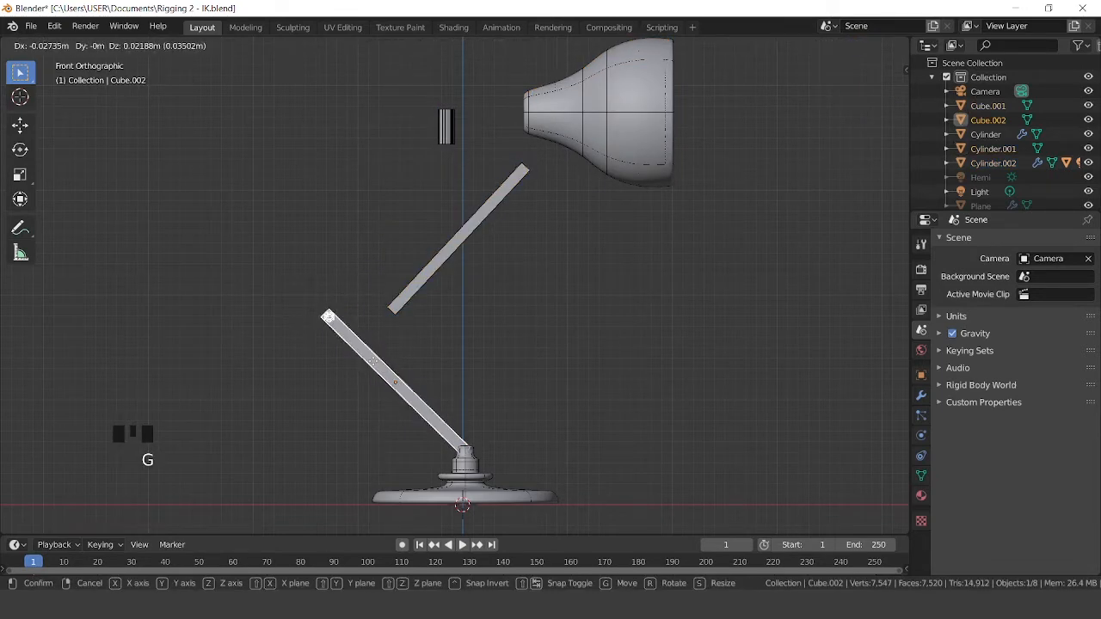
click(356, 353)
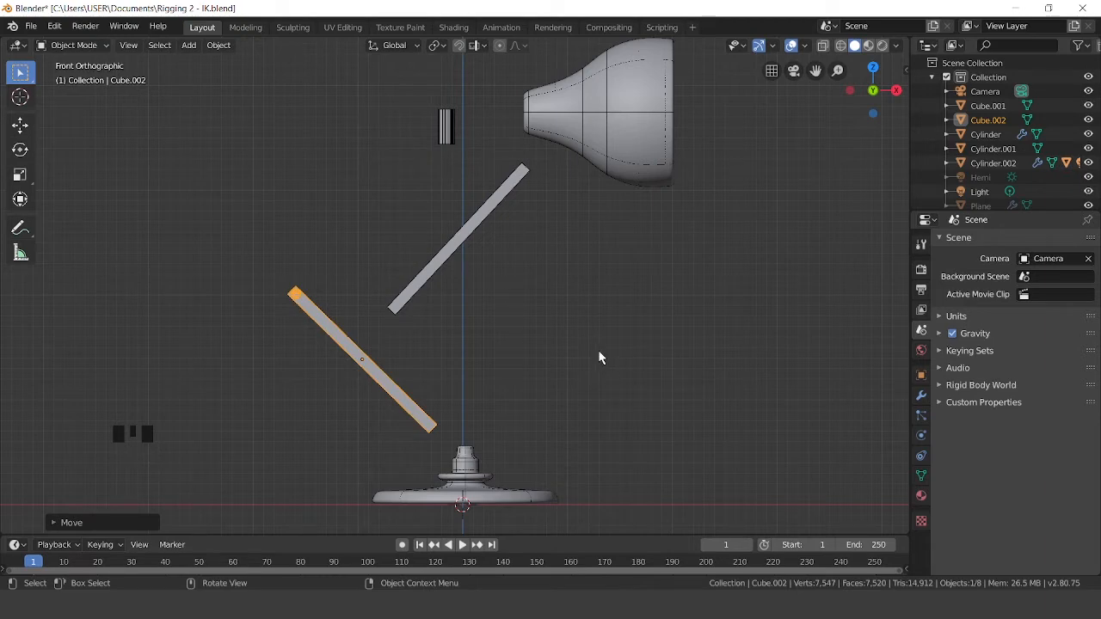
Undo the moves of the lamp shade, neck cylinder and both arms
key(ctrl+z)
key(ctrl+z)
key(ctrl+z)
key(ctrl+z)
key(ctrl+z)
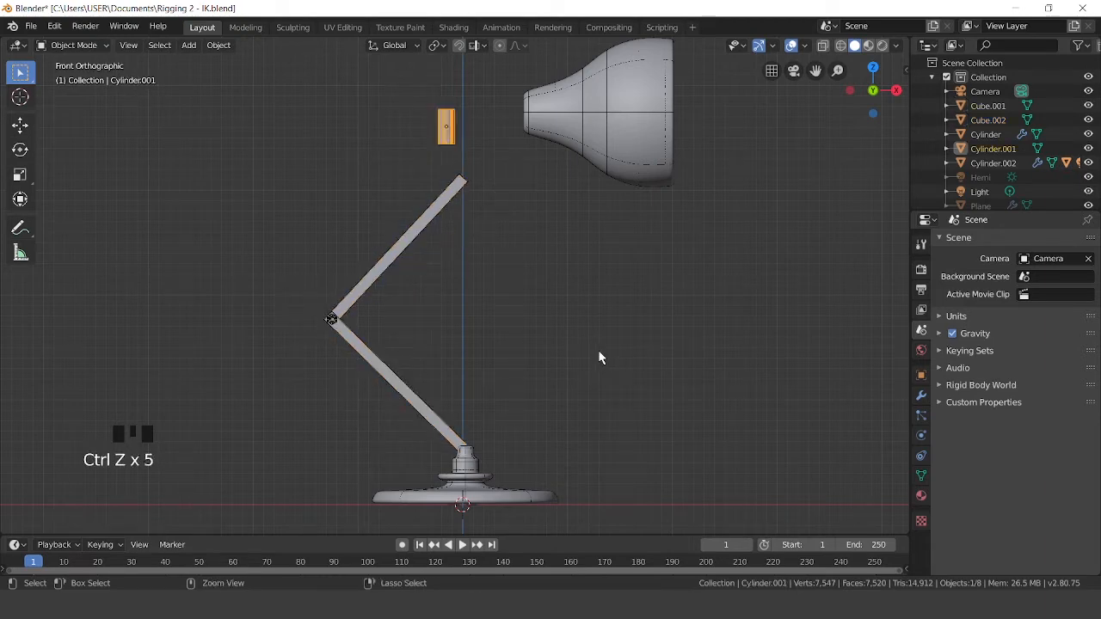
key(ctrl+z)
key(ctrl+z)
key(ctrl+z)
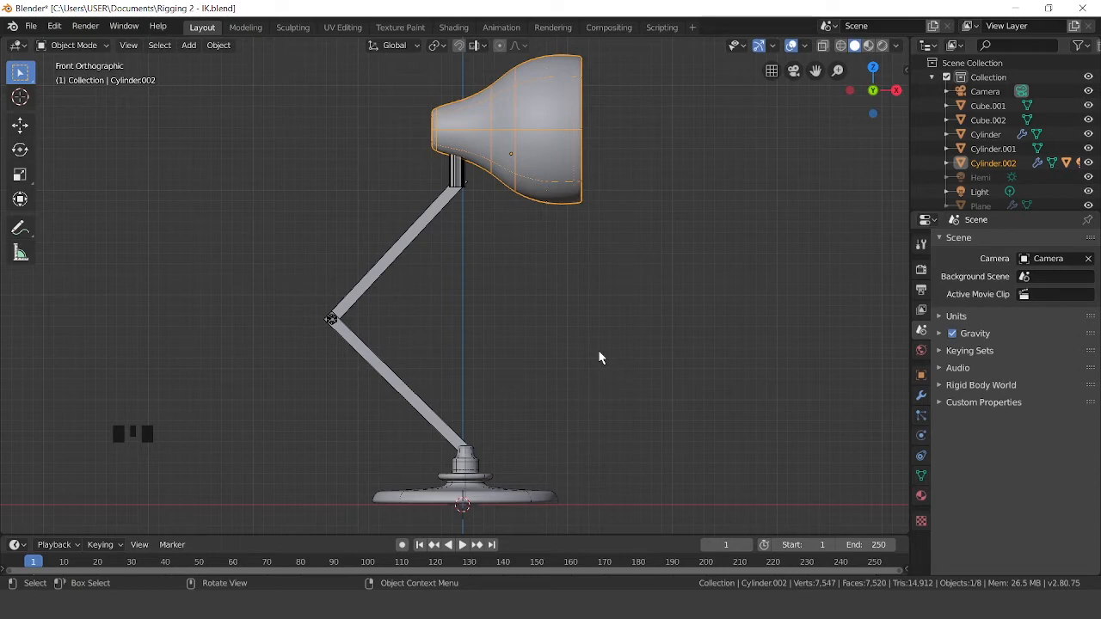
scroll(599, 350, up, 1)
shift+middle_drag(600, 356, 597, 386)
shift+middle_drag(679, 317, 695, 344)
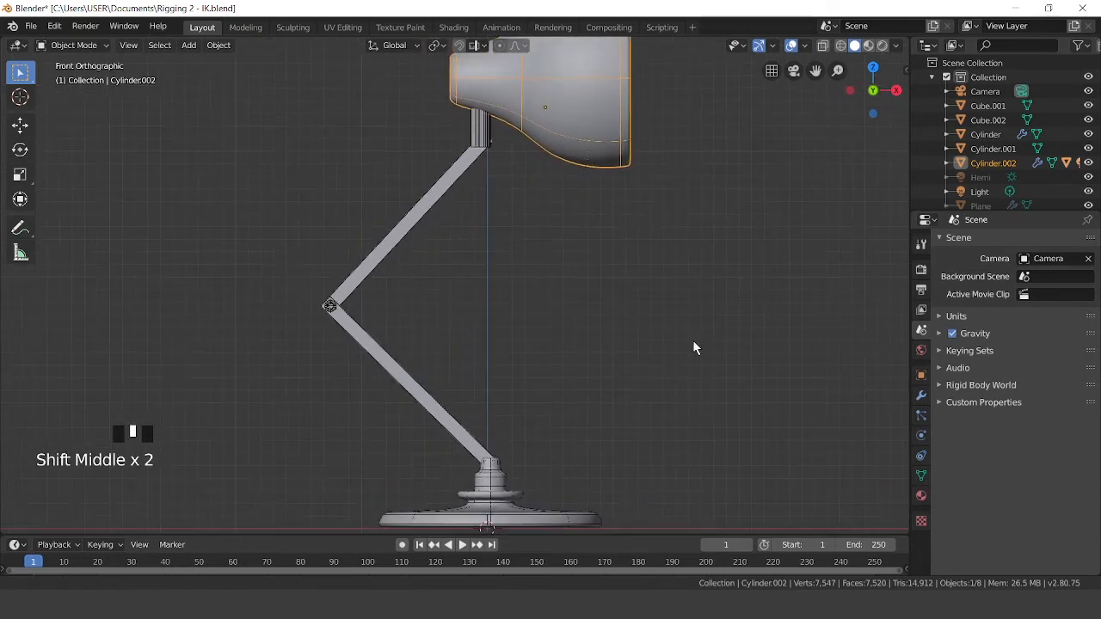
scroll(693, 341, down, 1)
shift+middle_drag(653, 255, 631, 272)
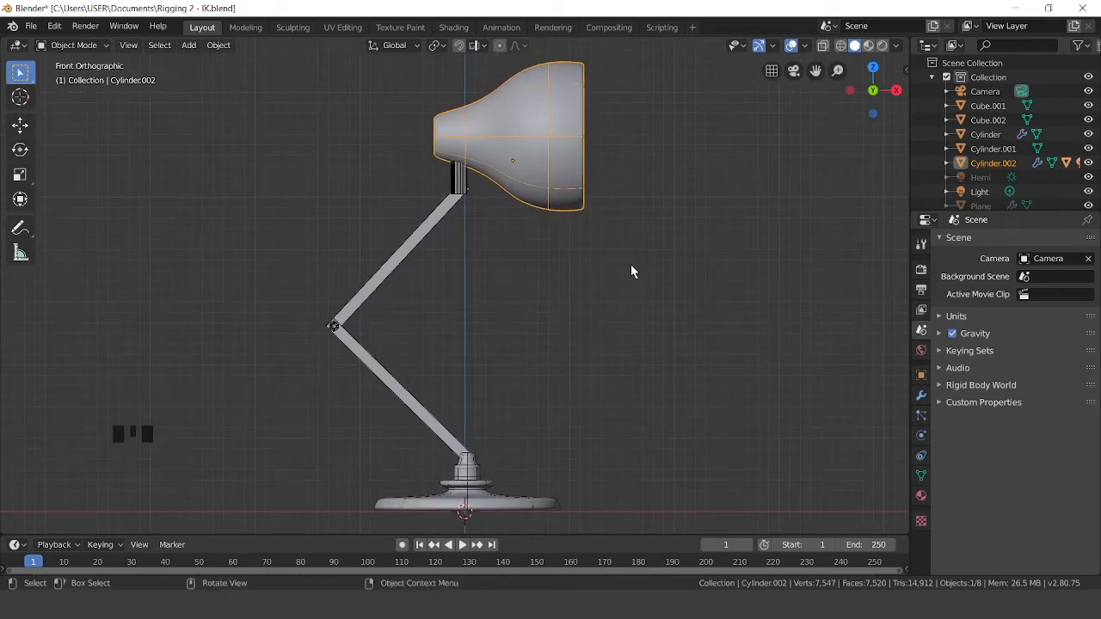
Add an armature at the lamp base's origin and scale it to about 0.612 so the bone ends at the lower arm joint
click(630, 271)
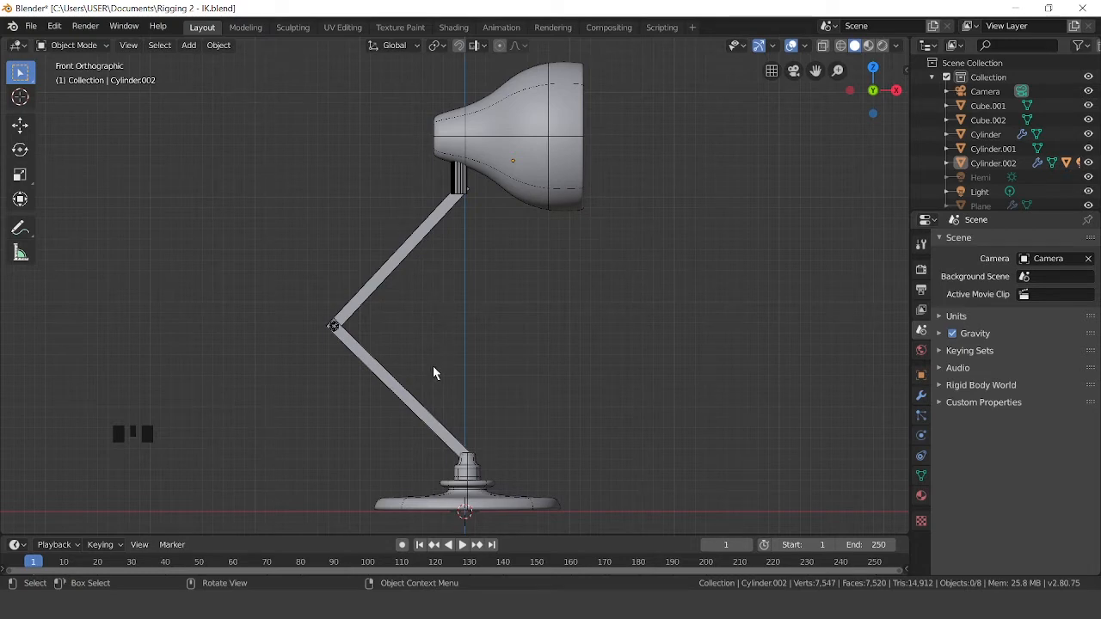
scroll(467, 491, up, 1)
shift+middle_drag(473, 464, 508, 304)
scroll(481, 355, up, 3)
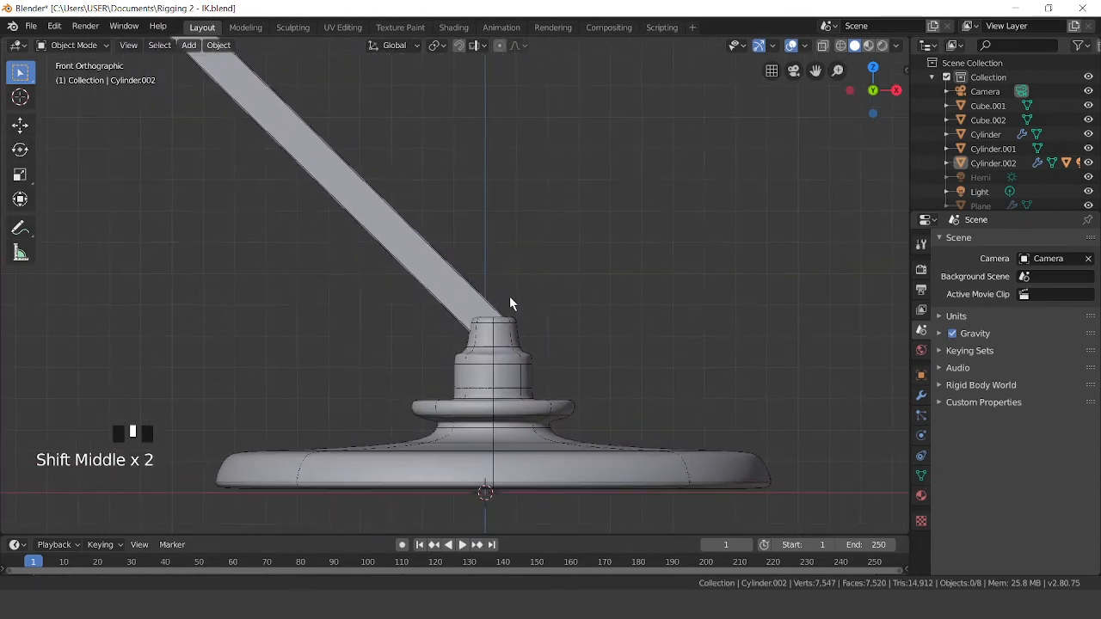
click(579, 261)
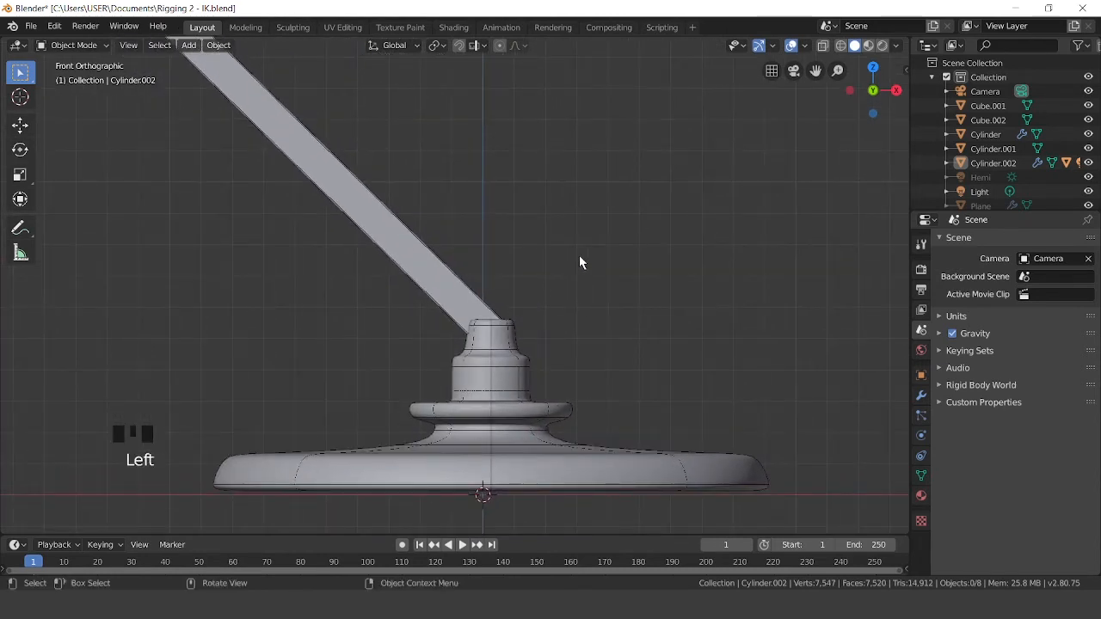
key(shift+a)
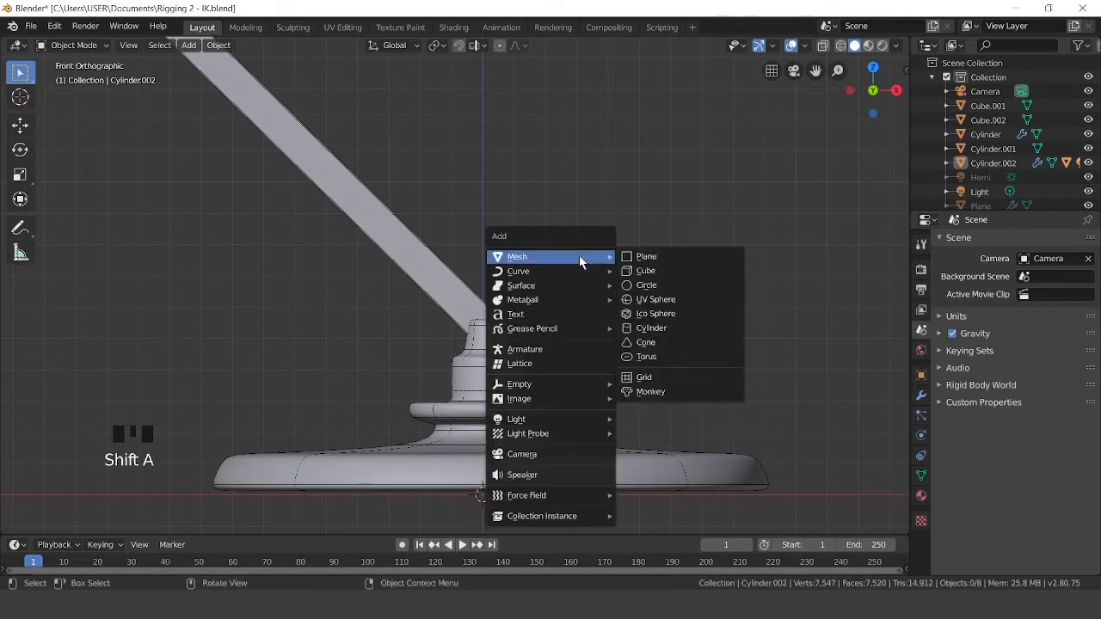
click(554, 350)
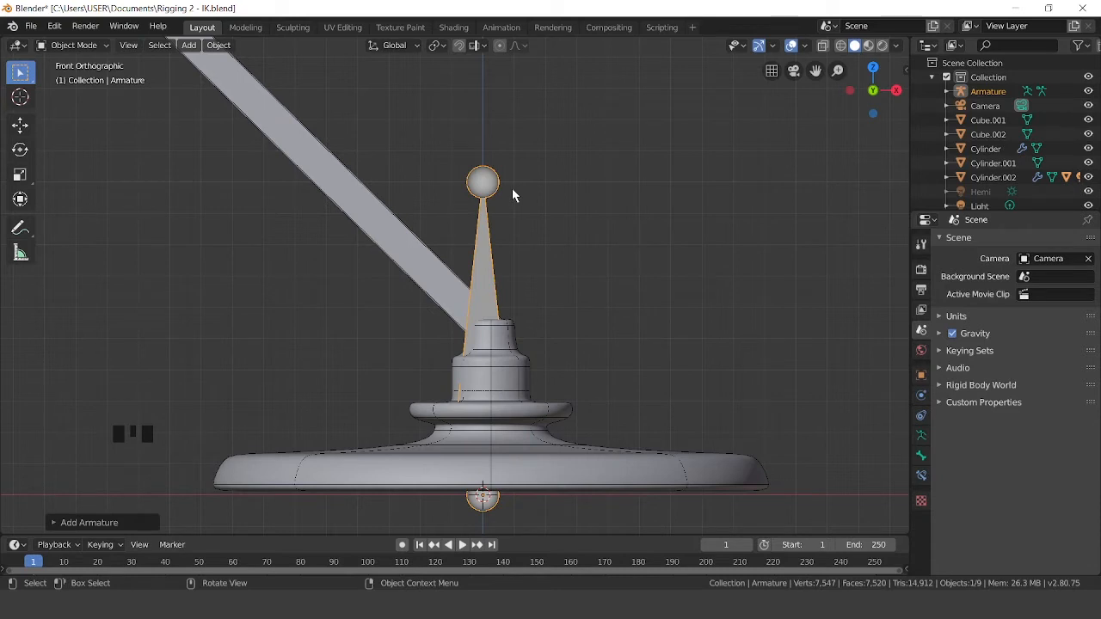
key(s)
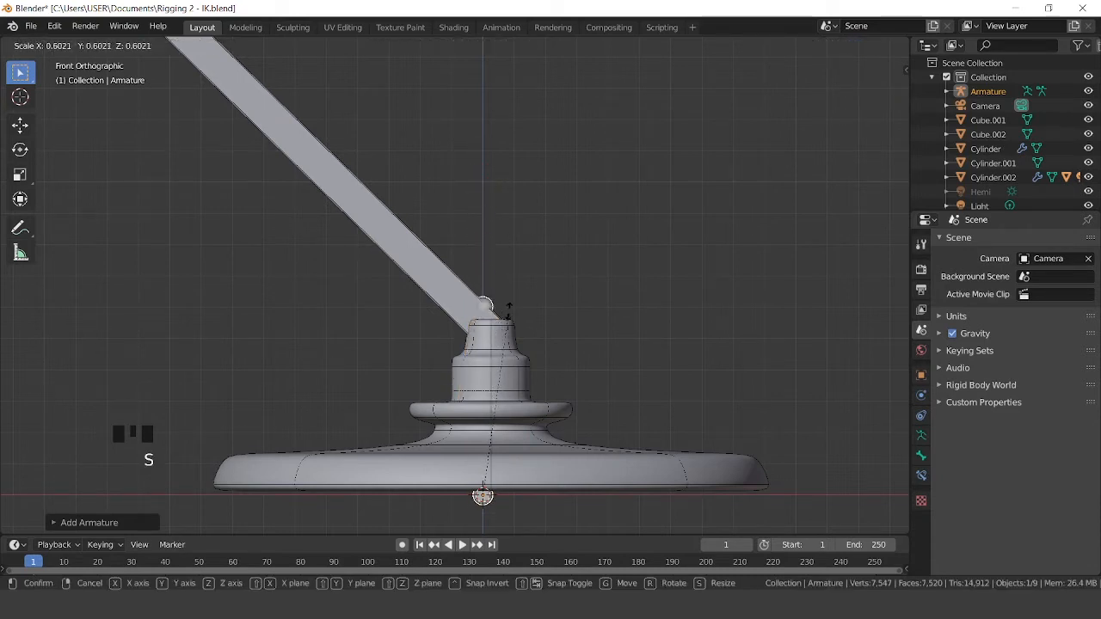
click(510, 309)
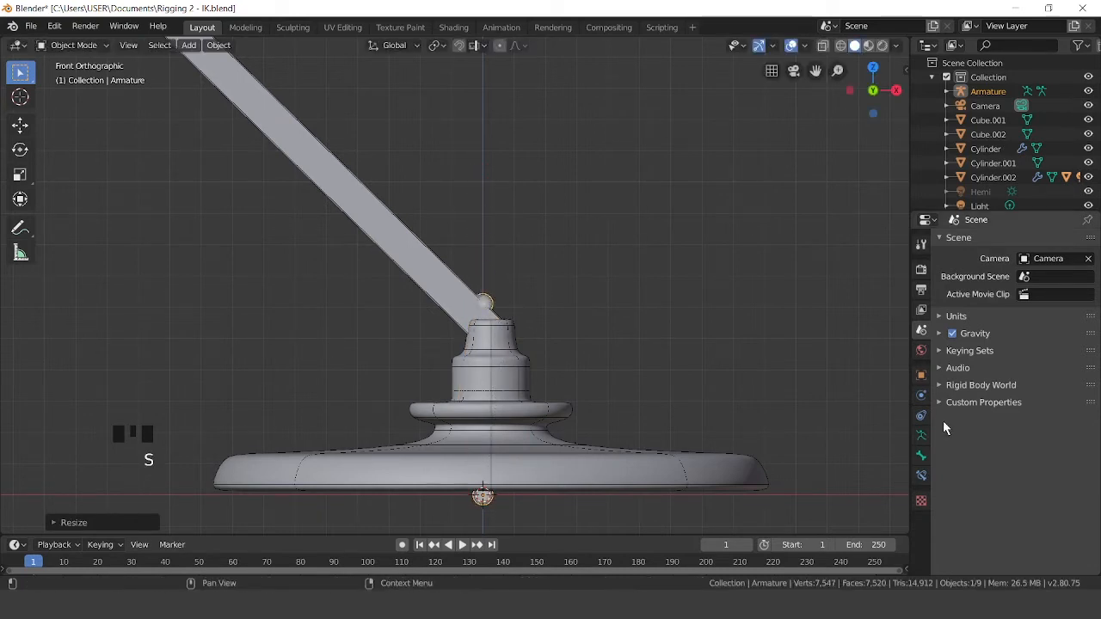
Enable In Front in the armature's viewport display settings
click(921, 375)
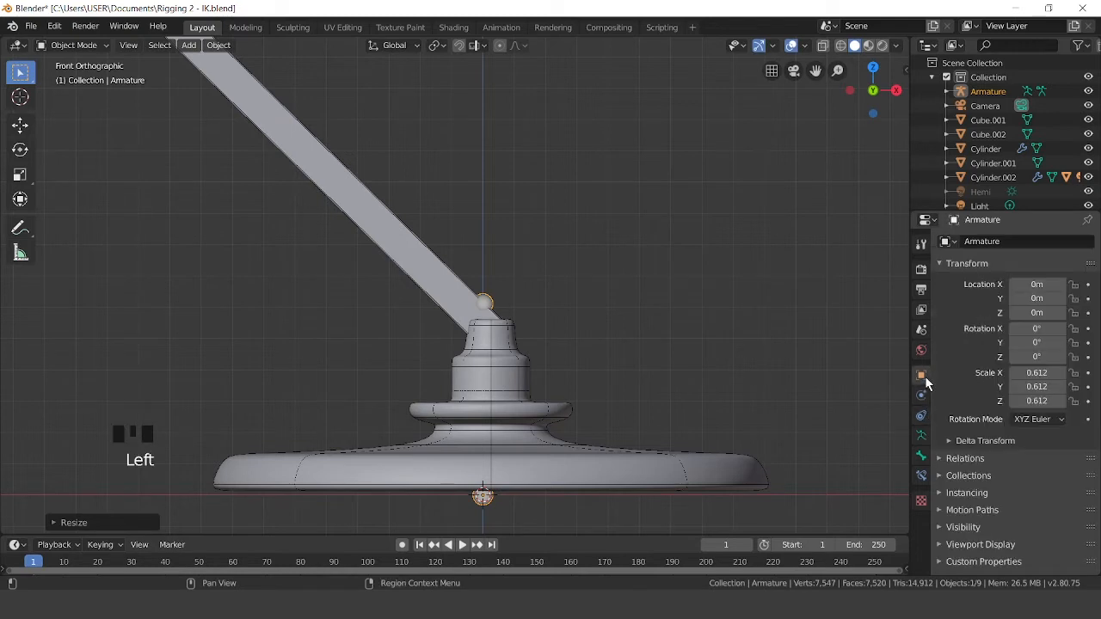
click(980, 544)
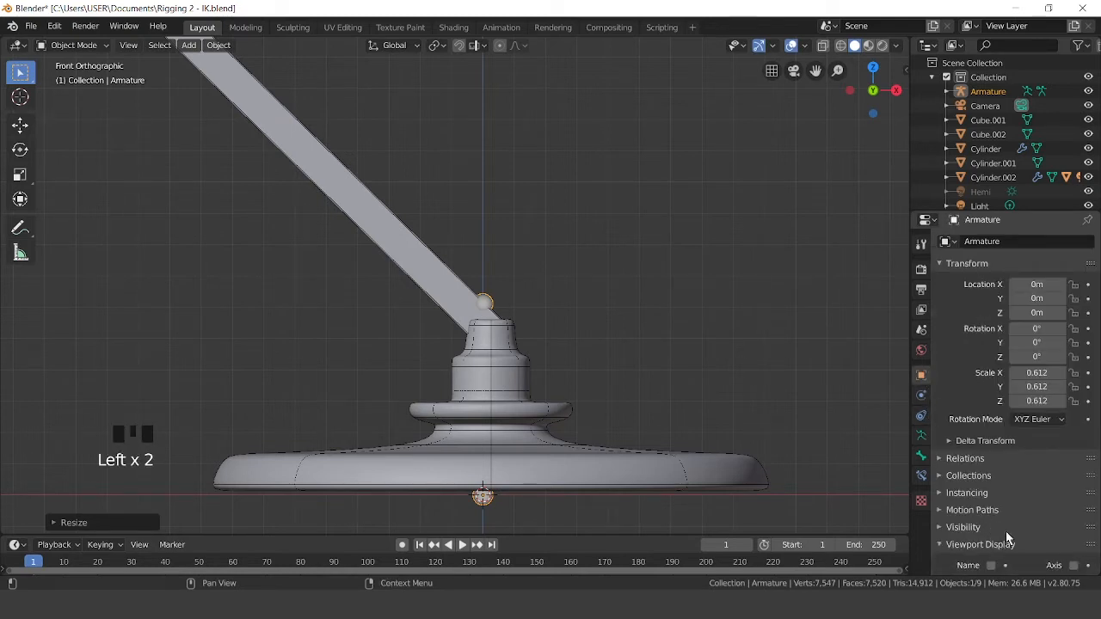
scroll(1032, 525, down, 4)
click(1073, 511)
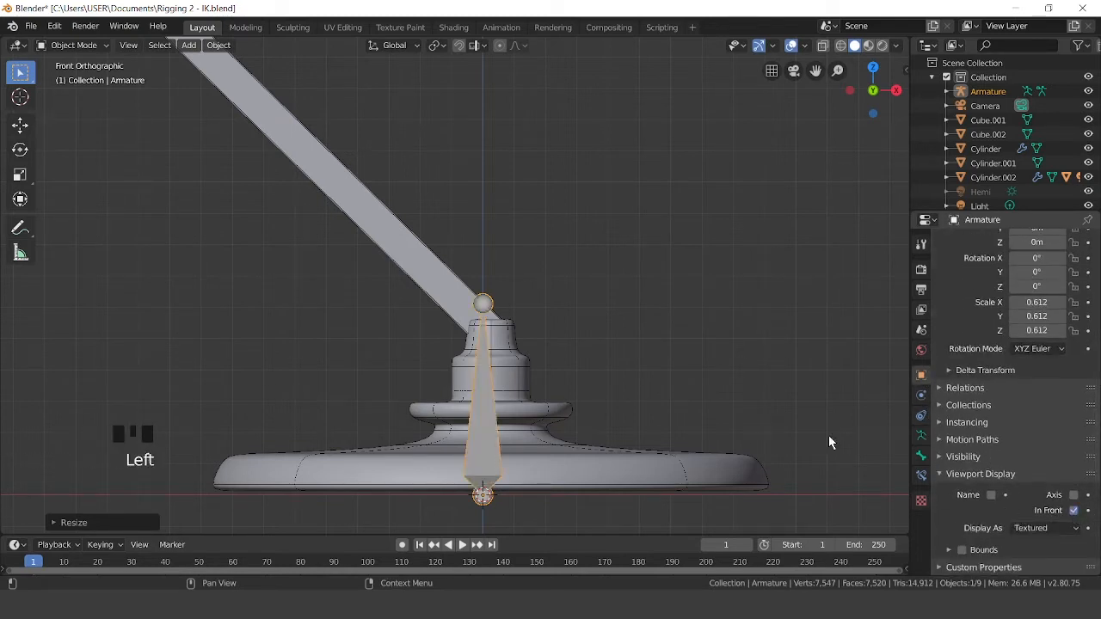
scroll(585, 250, down, 2)
shift+middle_drag(482, 210, 597, 341)
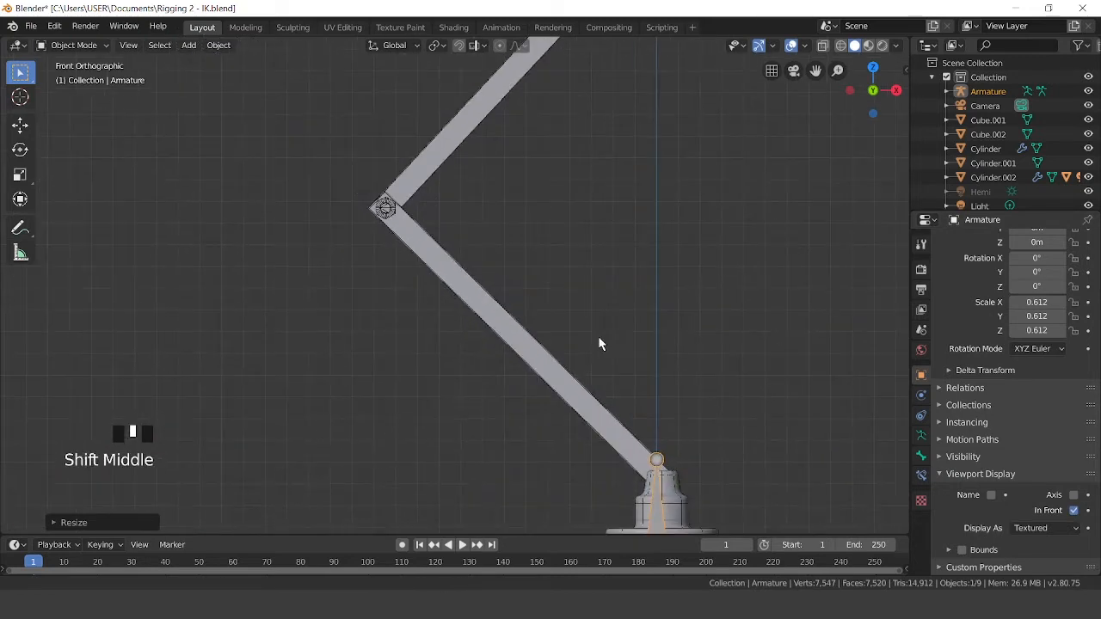
scroll(730, 314, down, 6)
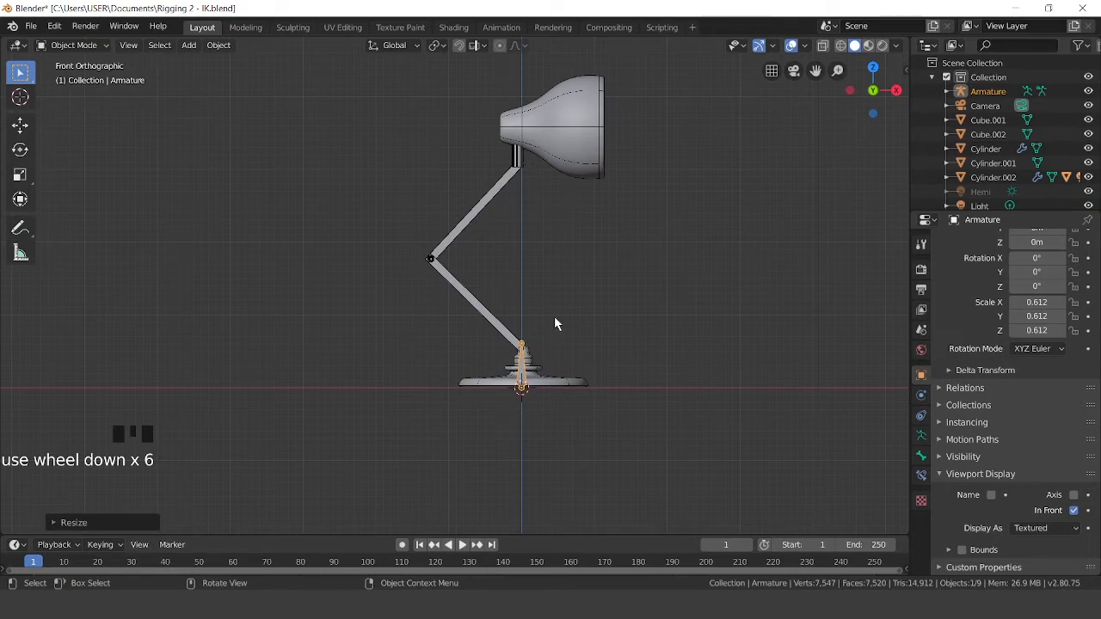
scroll(555, 327, up, 5)
shift+middle_drag(556, 329, 667, 296)
scroll(666, 302, up, 5)
shift+middle_drag(744, 289, 487, 289)
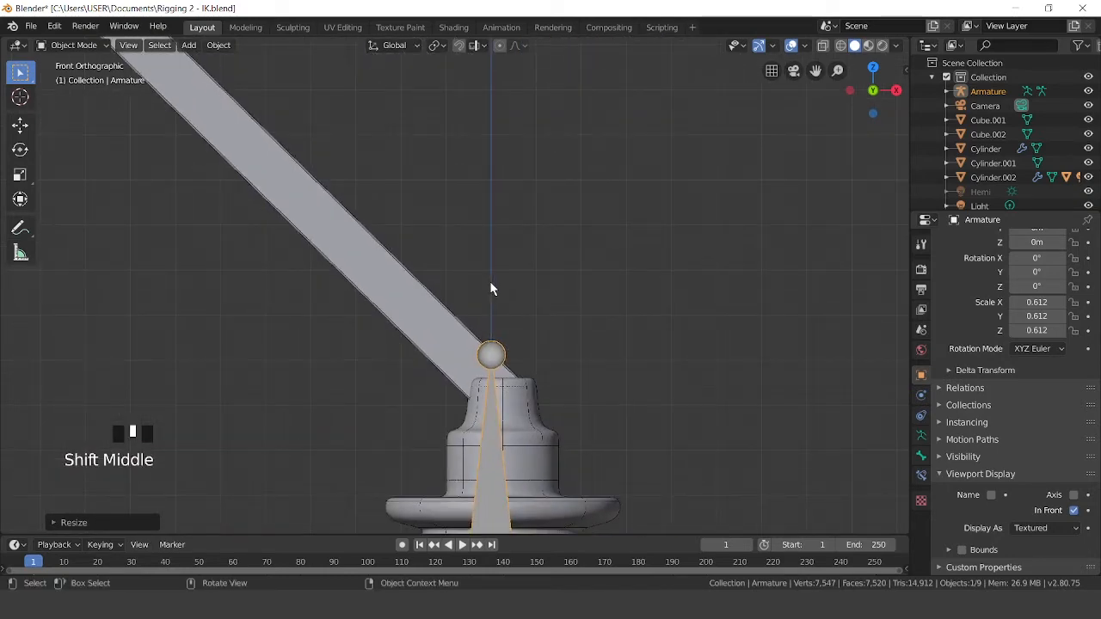
Enter Edit Mode on the armature and extrude a bone from the base bone's tip along the lower arm to the elbow joint
key(Tab)
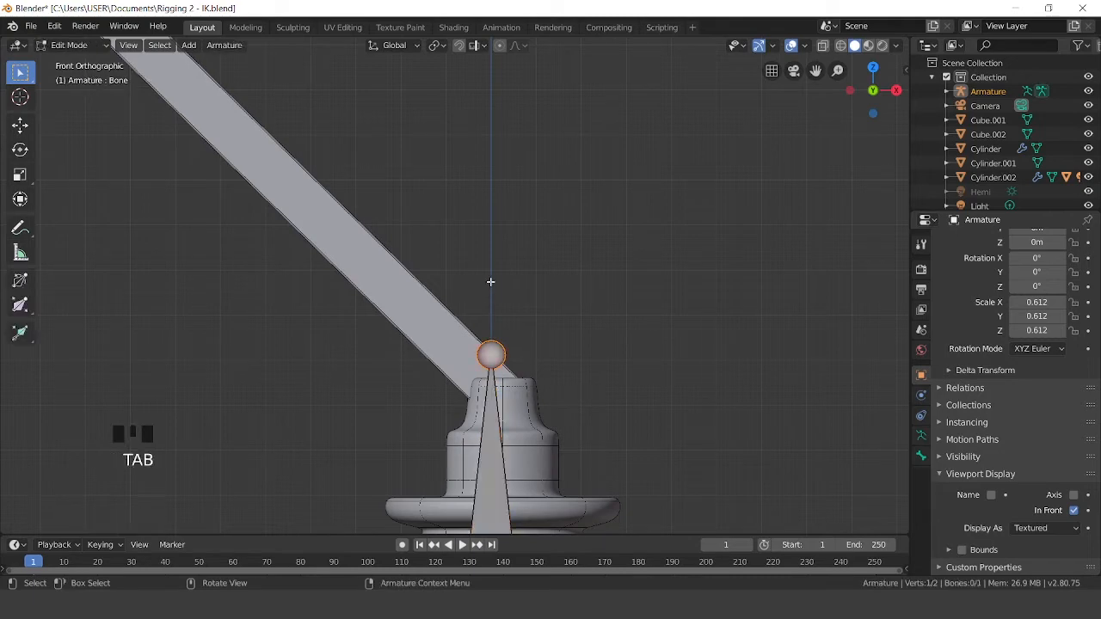
shift+middle_drag(504, 265, 714, 344)
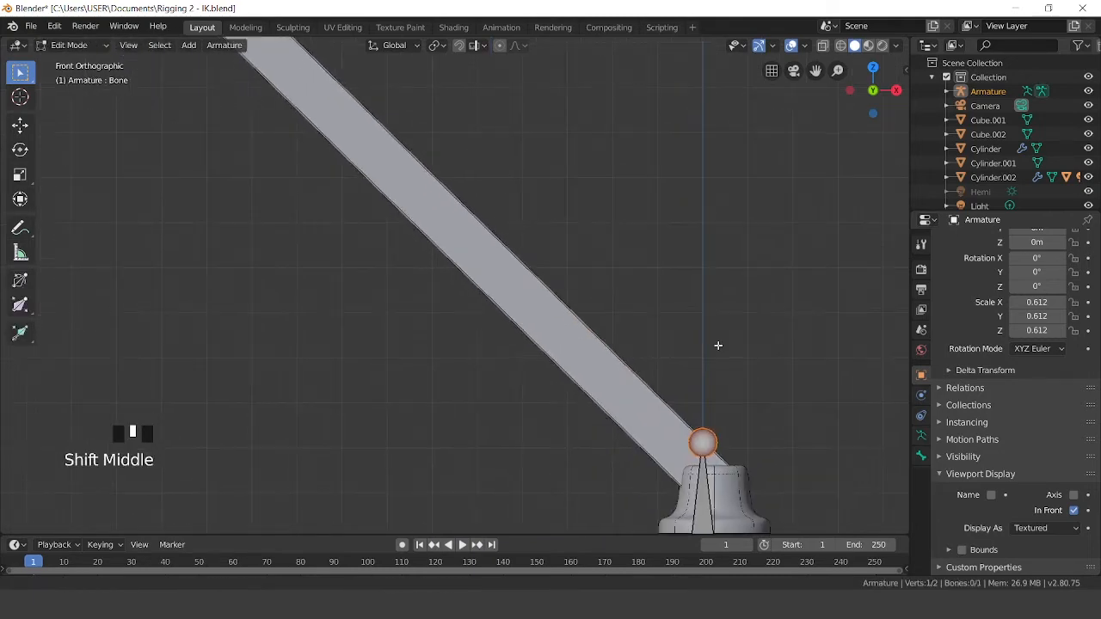
scroll(718, 347, down, 3)
shift+middle_drag(567, 218, 664, 317)
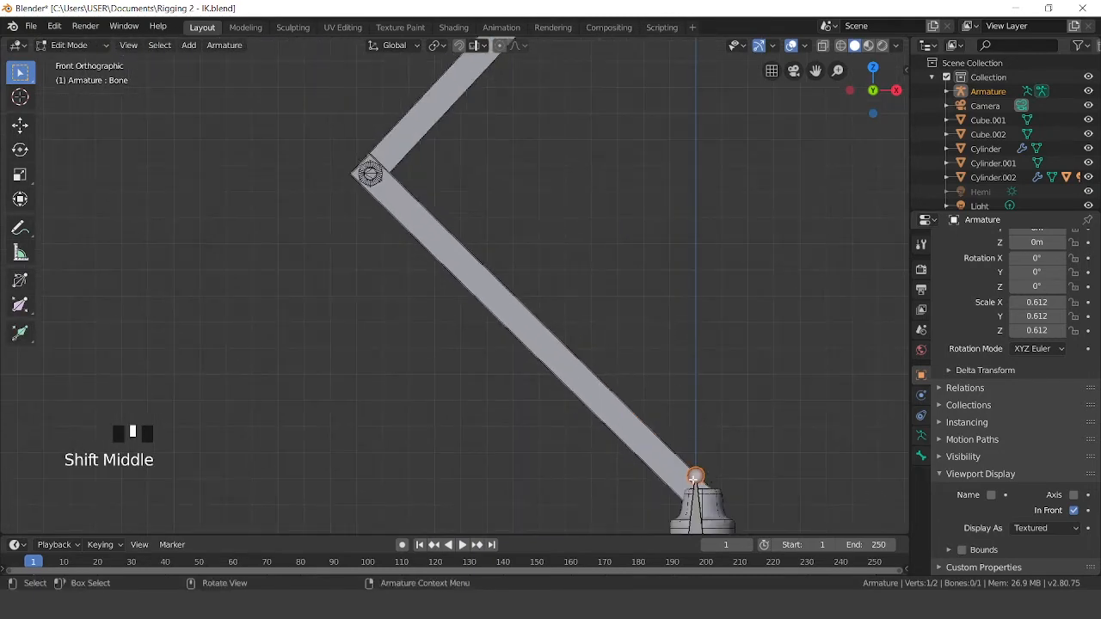
click(695, 475)
key(e)
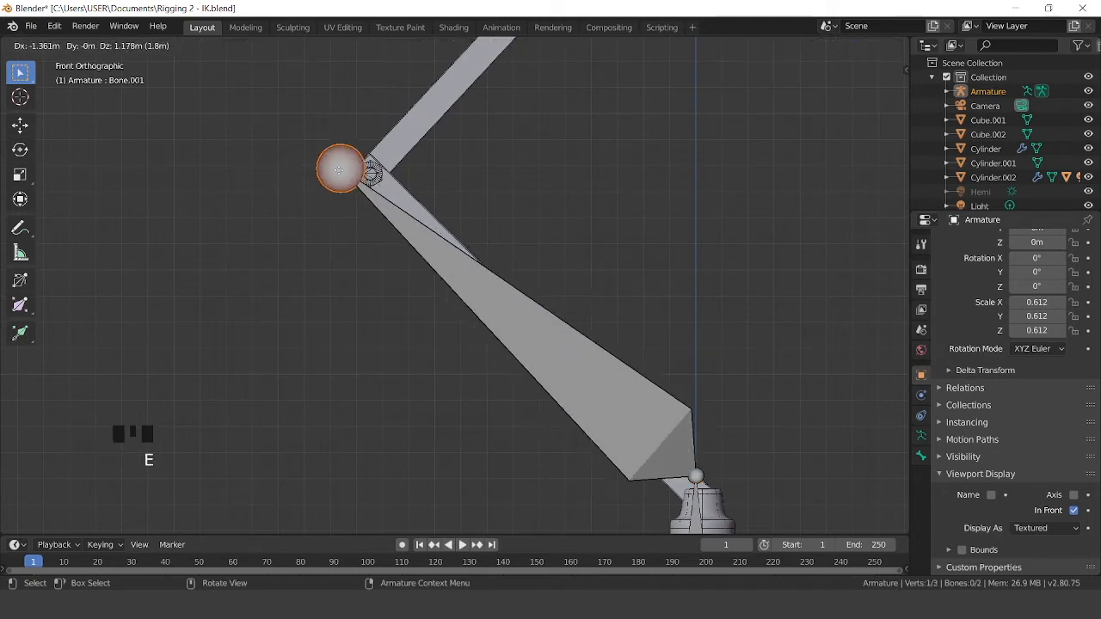
click(376, 175)
Extrude a bone about 1.71 m long from the elbow joint along the upper arm to the bottom of the neck cylinder
shift+middle_drag(641, 141, 627, 418)
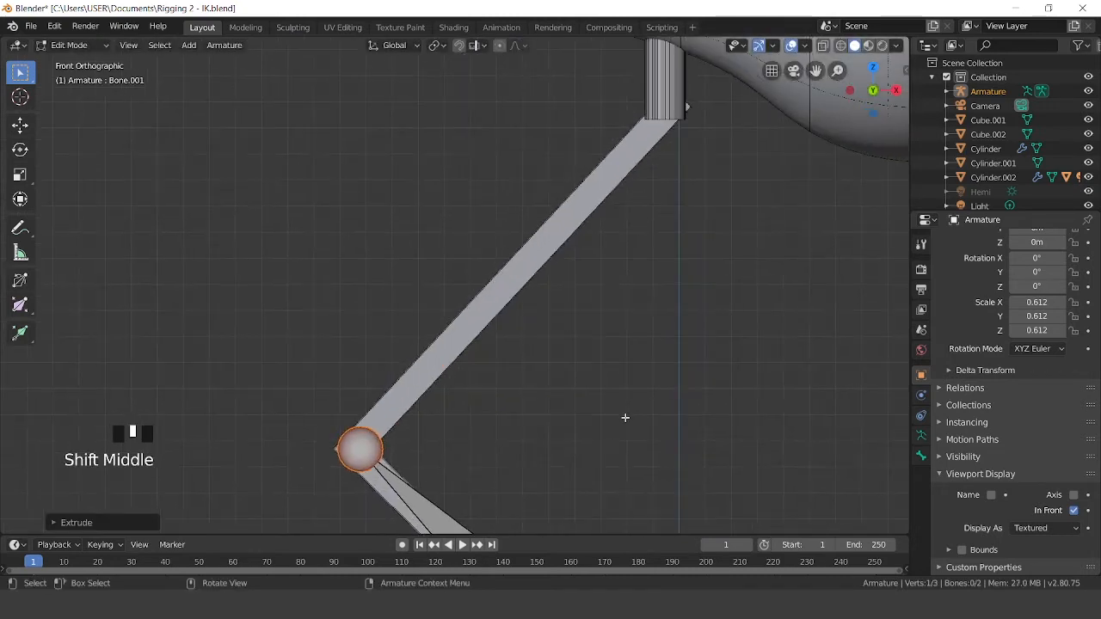
key(e)
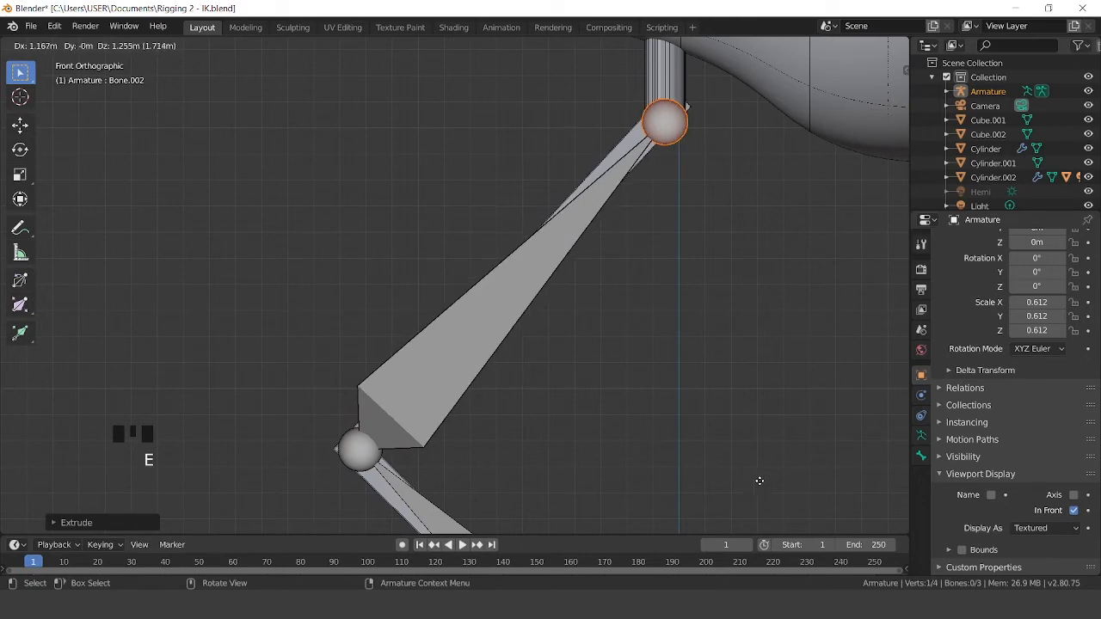
click(761, 479)
Extrude a bone about 0.57 m straight up from the upper arm's end through the neck cylinder to the shade's centre line
shift+middle_drag(780, 343, 725, 484)
scroll(637, 253, up, 3)
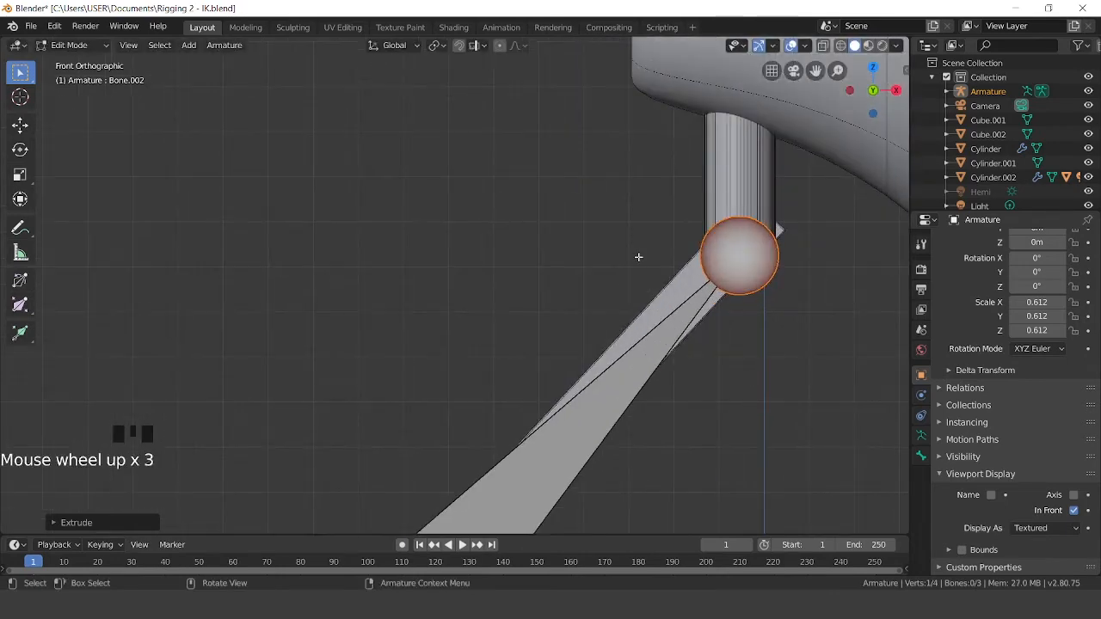
shift+middle_drag(637, 253, 441, 418)
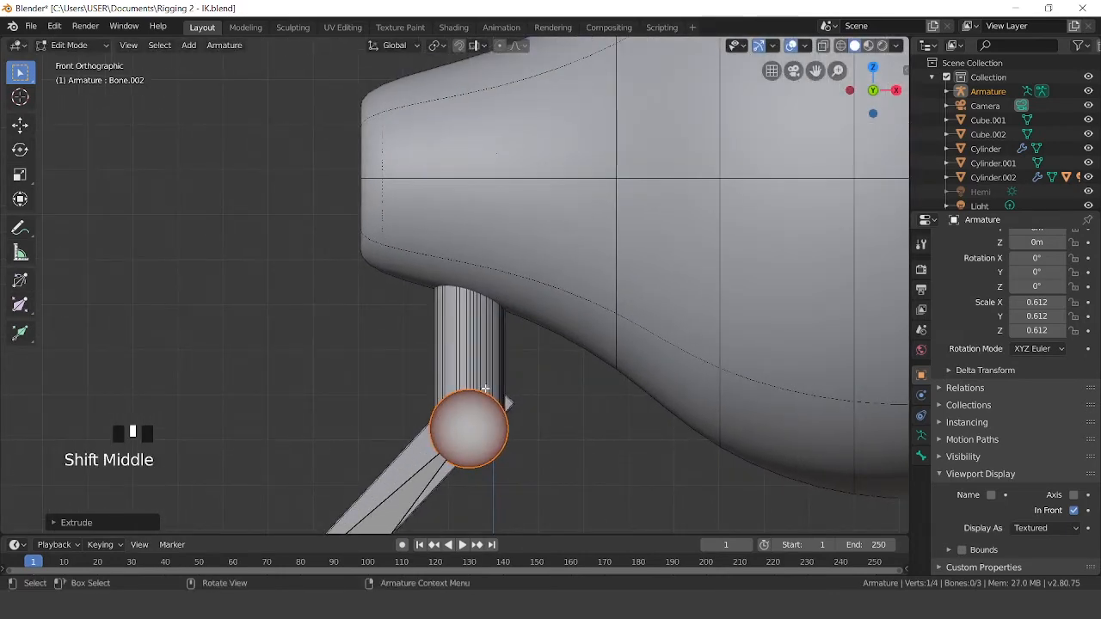
key(e)
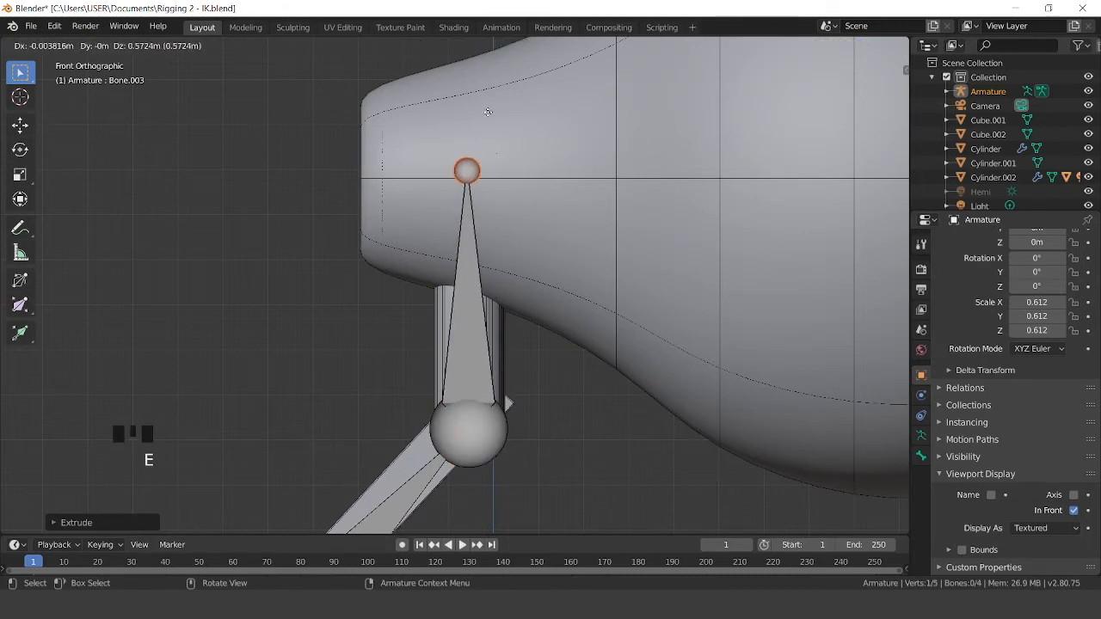
click(565, 177)
Extrude a bone from the neck bone's tip horizontally through the lamp shade to its open end
scroll(565, 177, down, 3)
shift+middle_drag(566, 178, 454, 233)
shift+scroll(454, 233, up, 1)
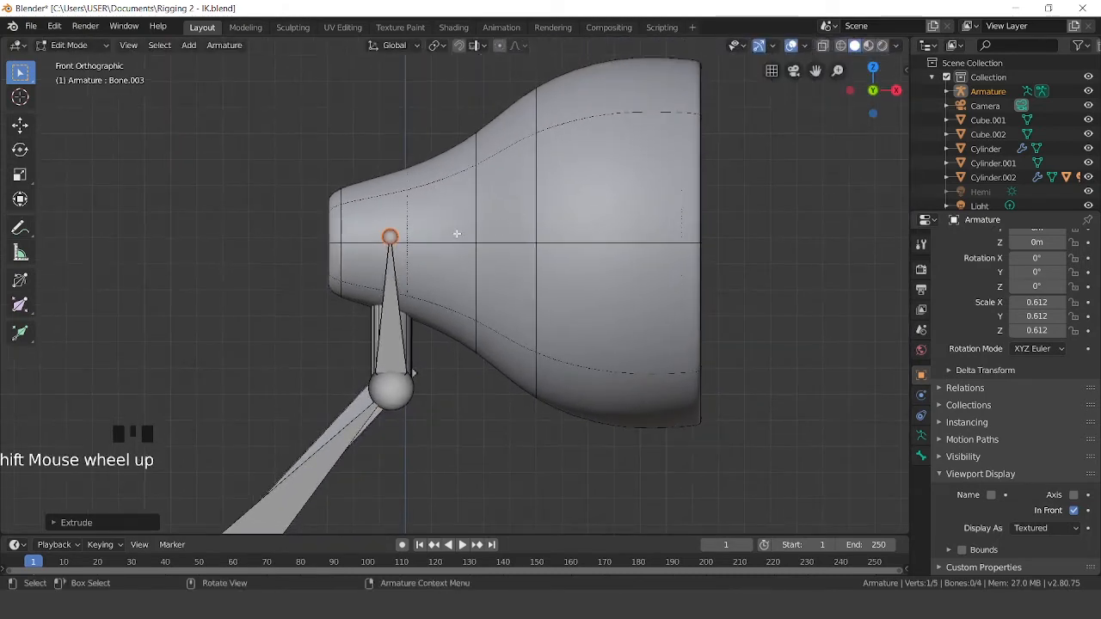
key(r)
click(456, 235)
key(e)
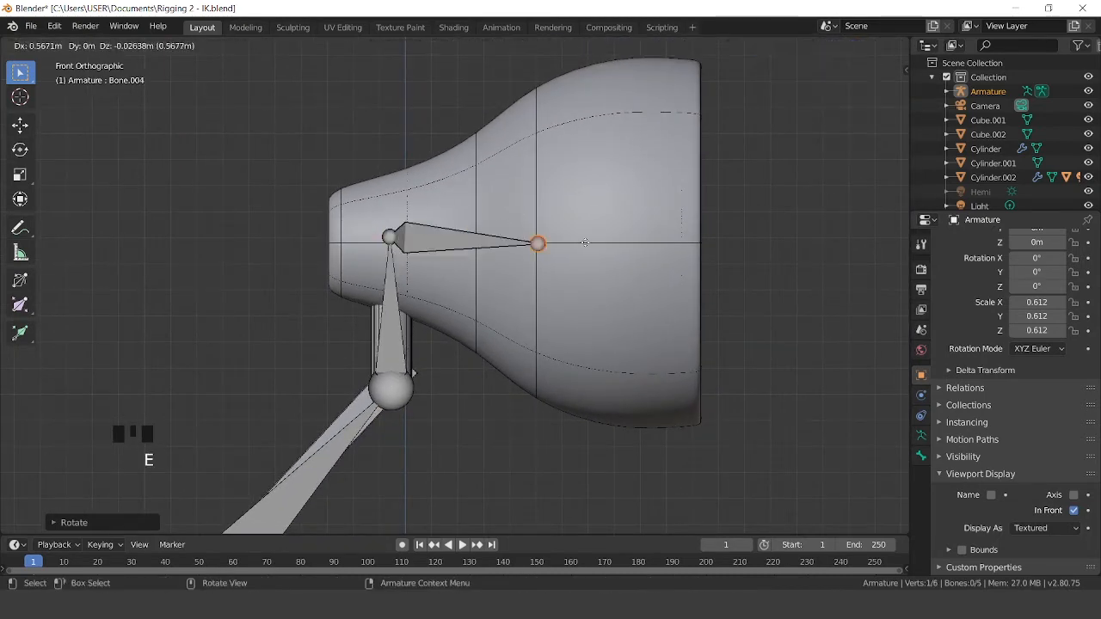
click(710, 235)
scroll(700, 278, down, 7)
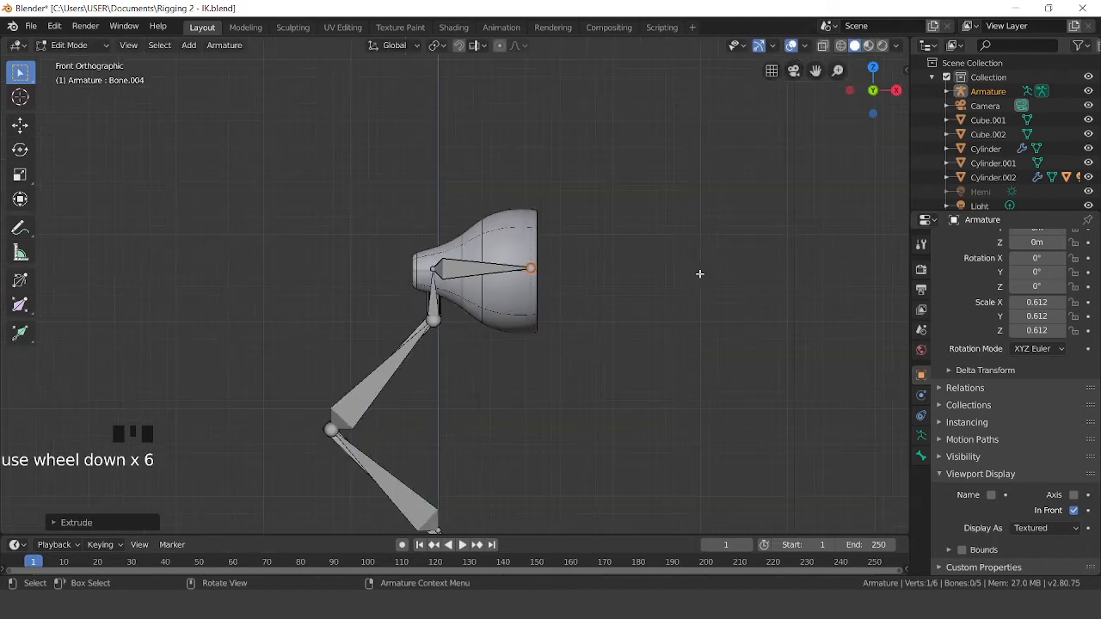
scroll(546, 368, down, 2)
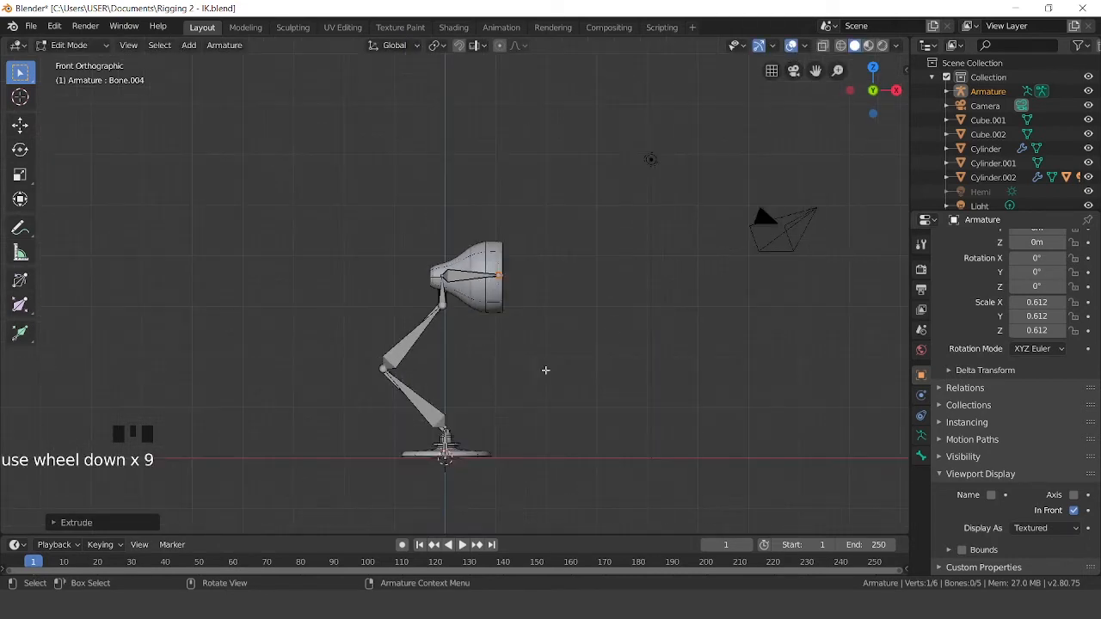
Switch the armature to Pose Mode, try rotating the neck bone, and undo the rotation
scroll(545, 372, up, 3)
shift+middle_drag(545, 373, 575, 250)
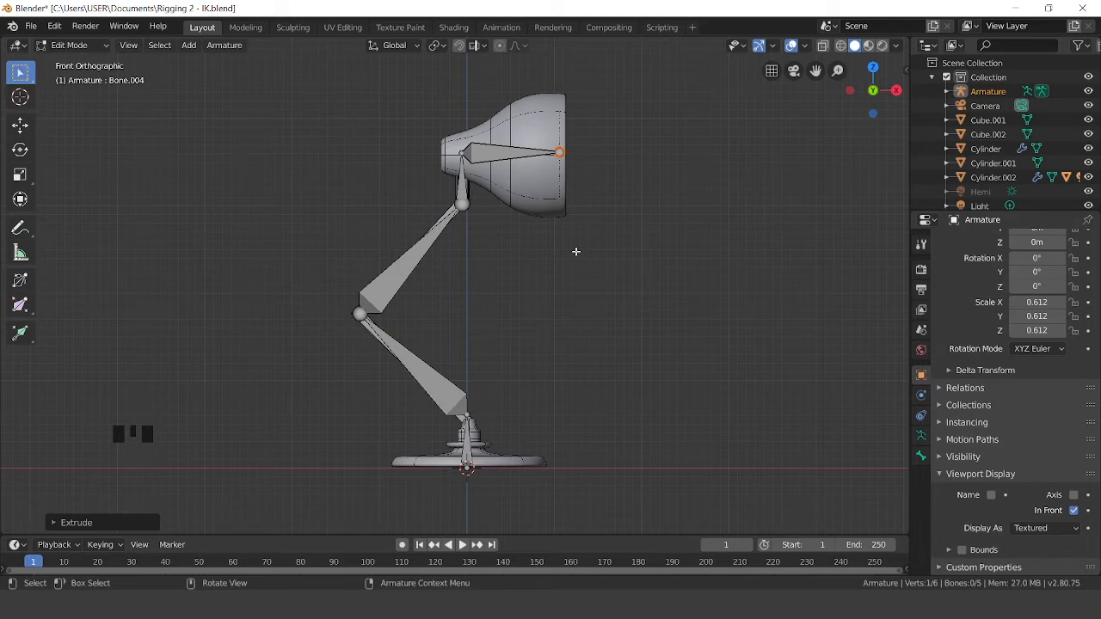
click(54, 44)
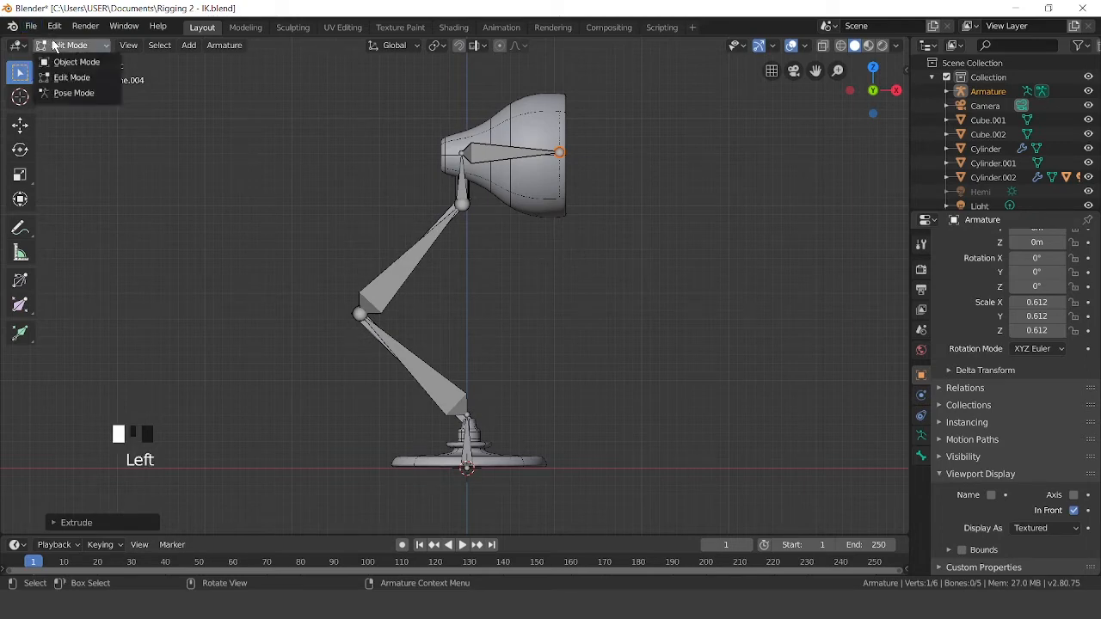
click(65, 93)
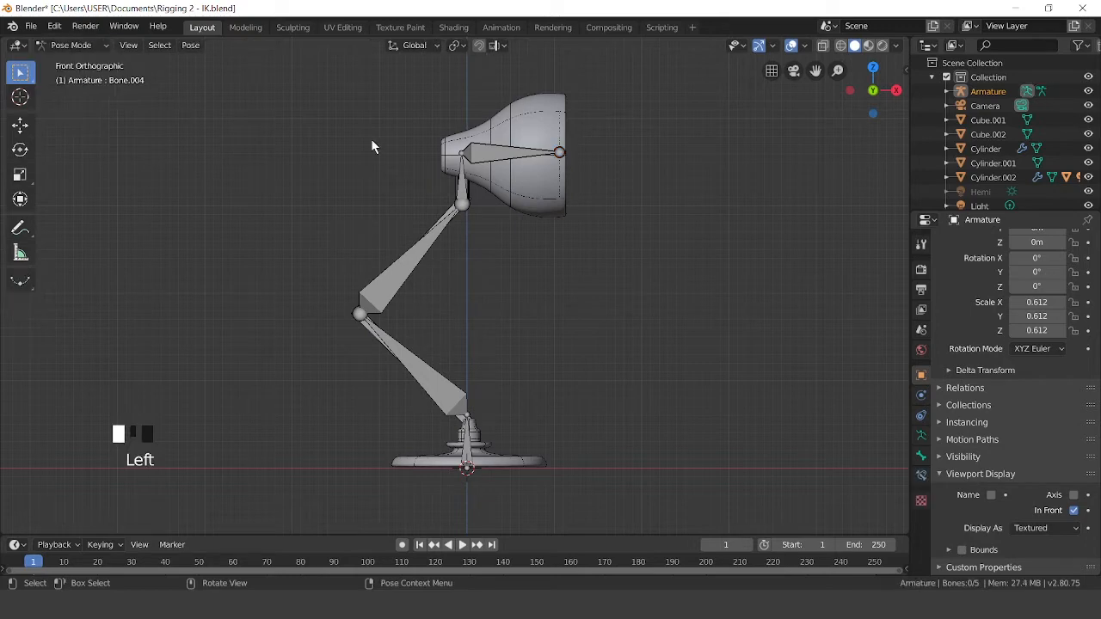
click(495, 153)
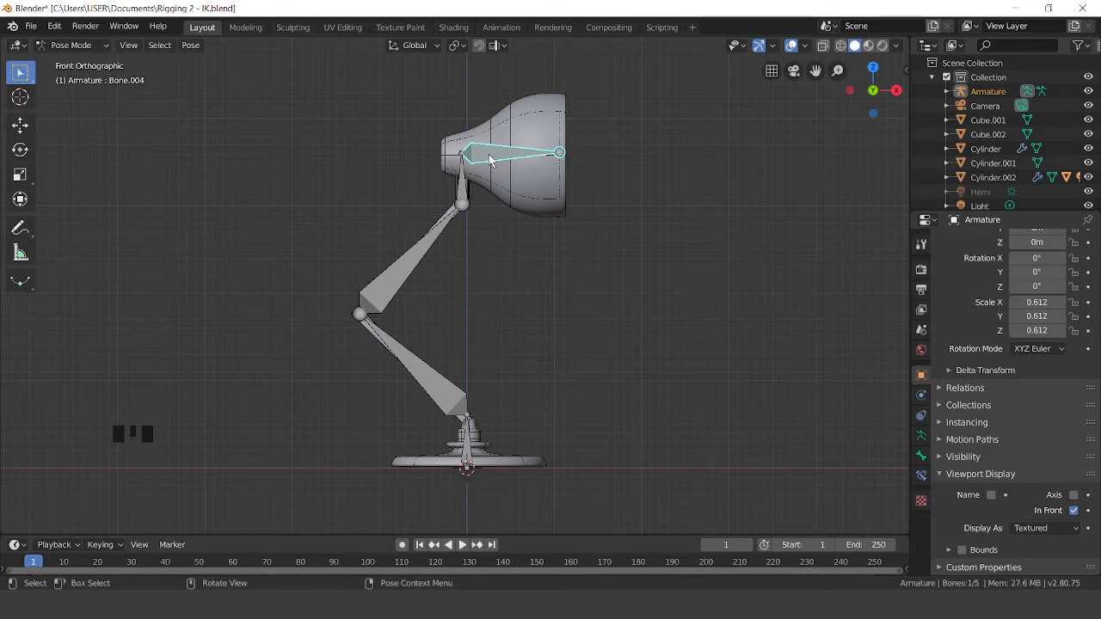
click(462, 195)
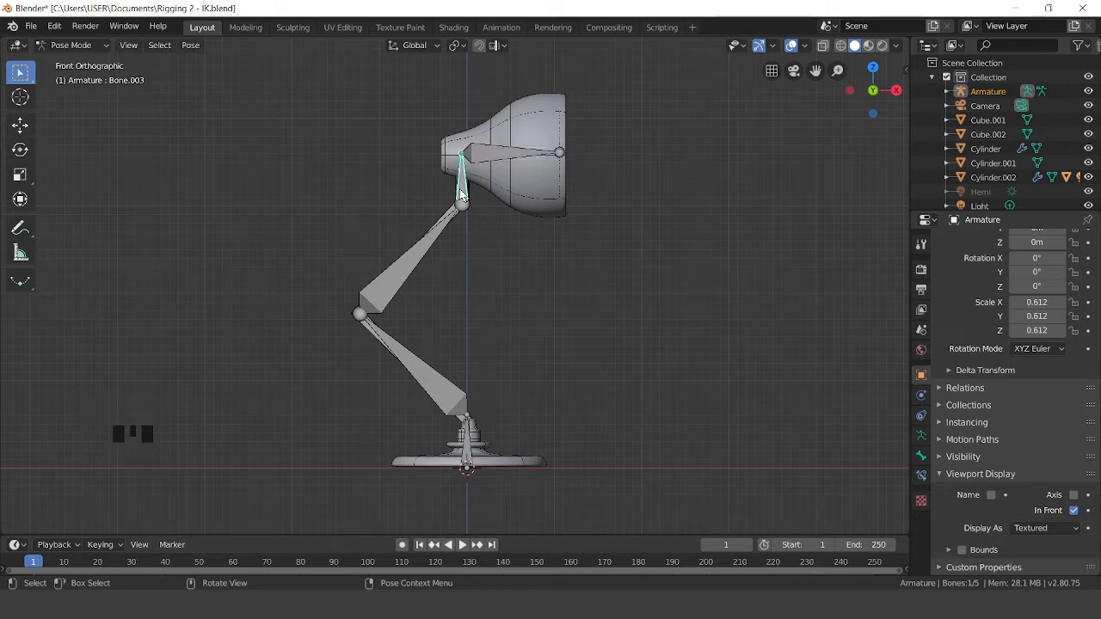
key(e)
key(r)
click(518, 152)
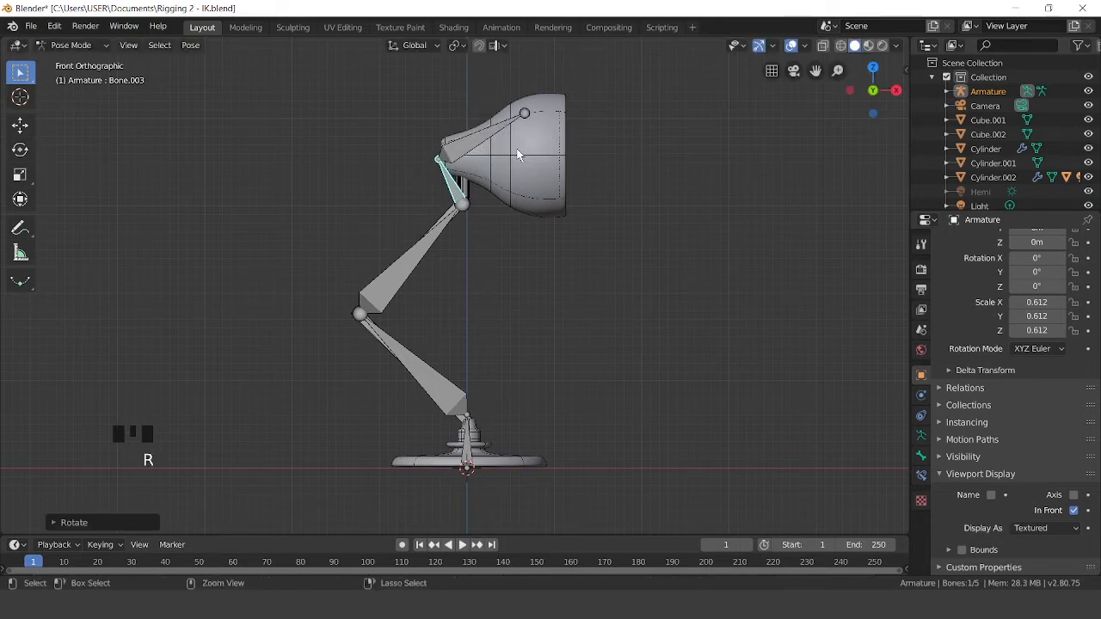
key(ctrl+z)
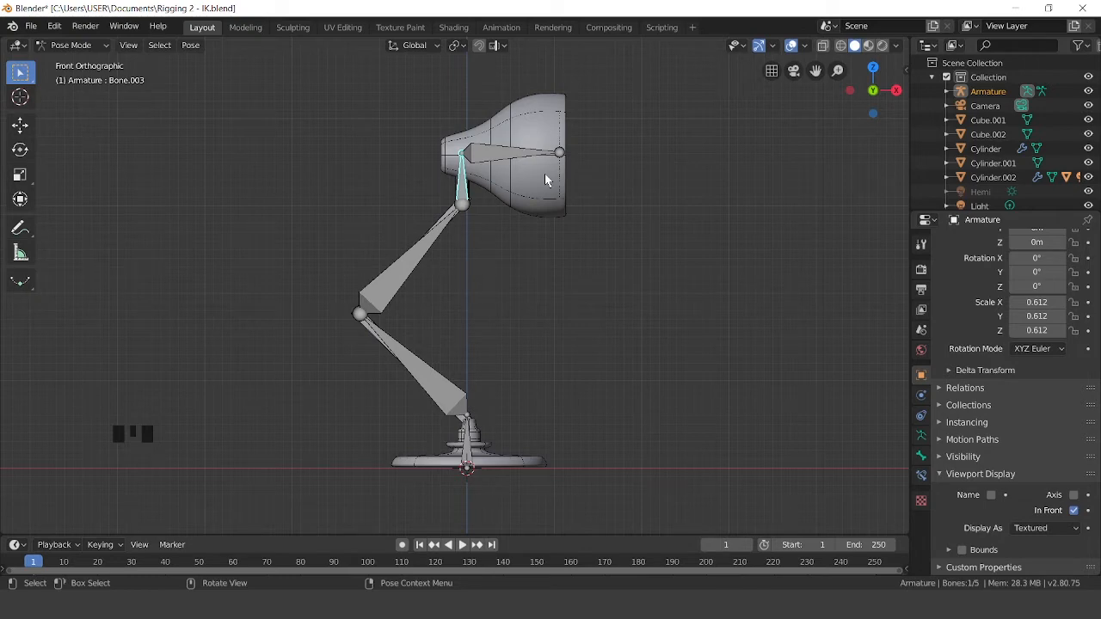
Select the upper arm bone and examine the joint where its tip meets the neck bone
click(465, 211)
scroll(529, 221, up, 3)
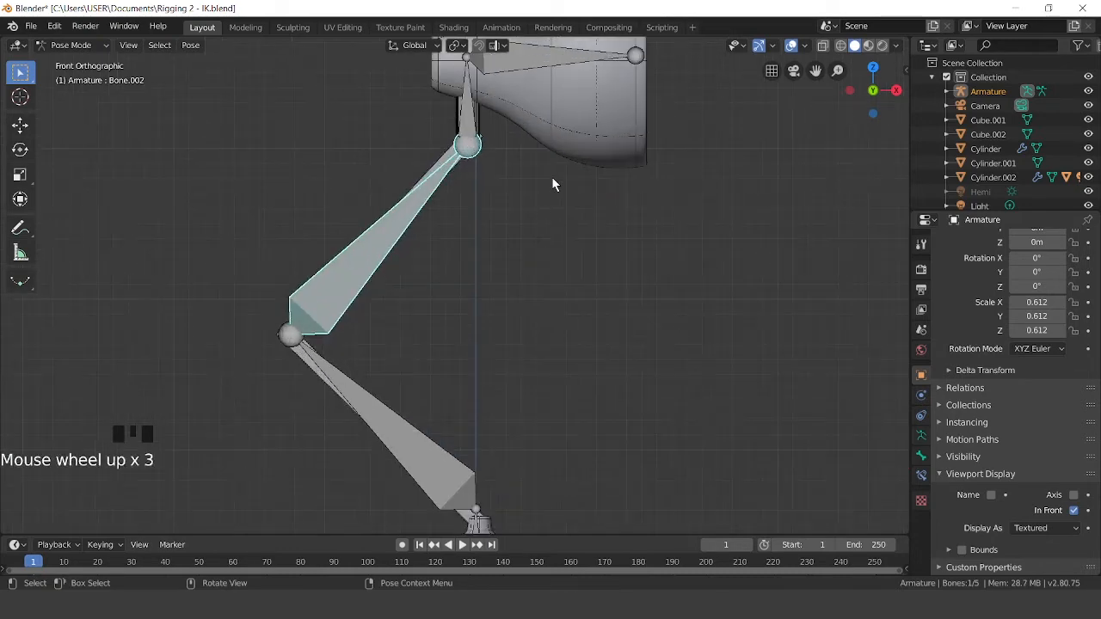
shift+middle_drag(552, 183, 515, 286)
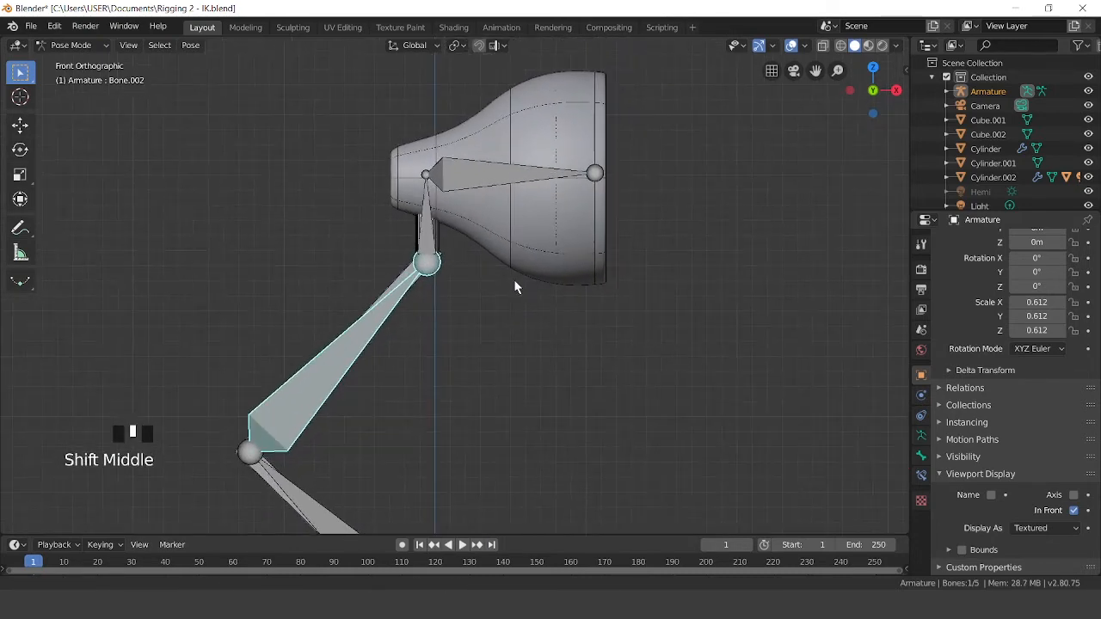
scroll(515, 286, down, 1)
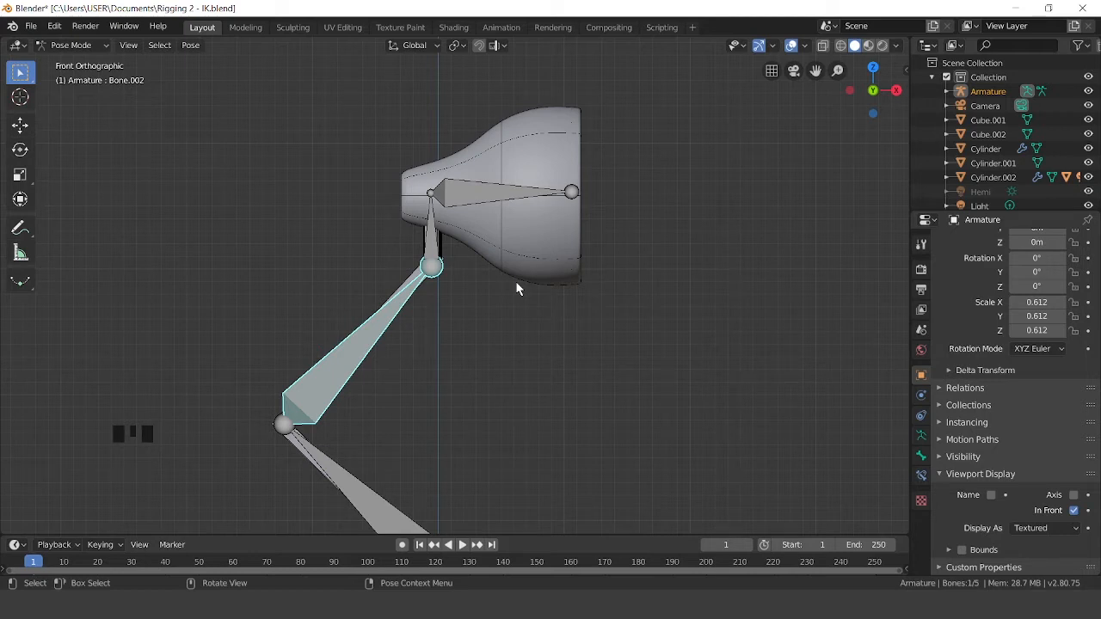
scroll(516, 283, down, 2)
scroll(516, 284, up, 5)
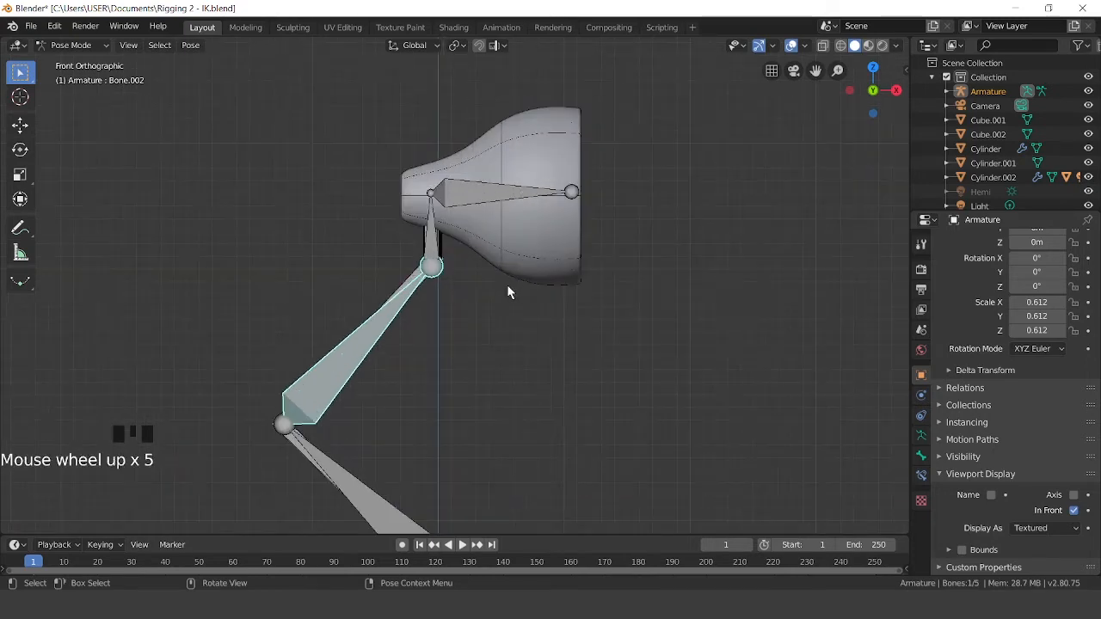
scroll(507, 292, down, 3)
scroll(507, 293, up, 5)
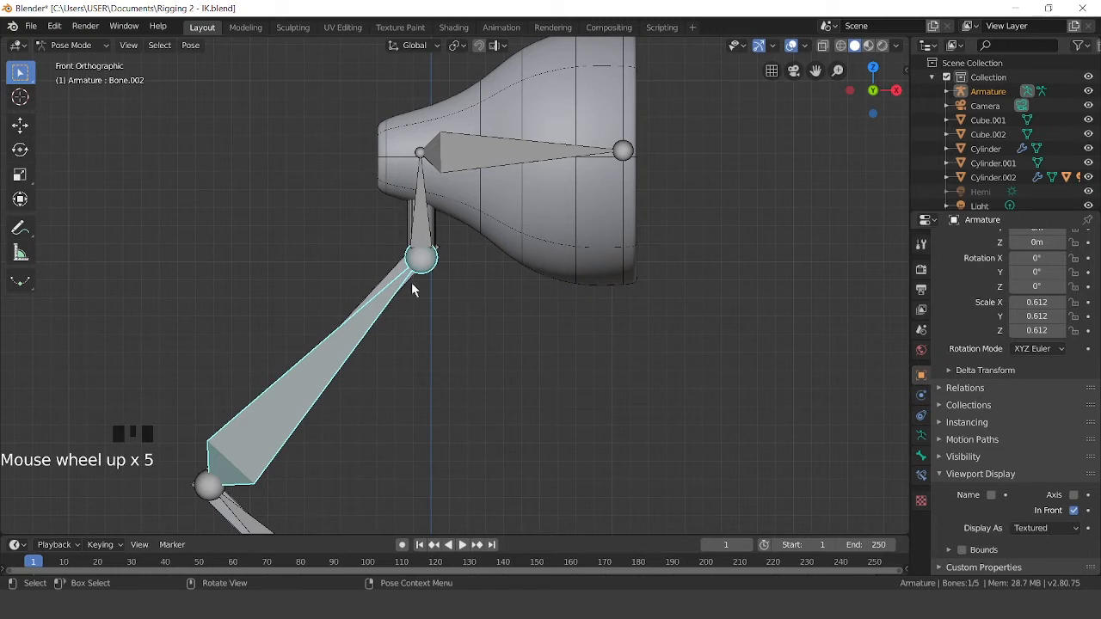
click(455, 271)
click(409, 254)
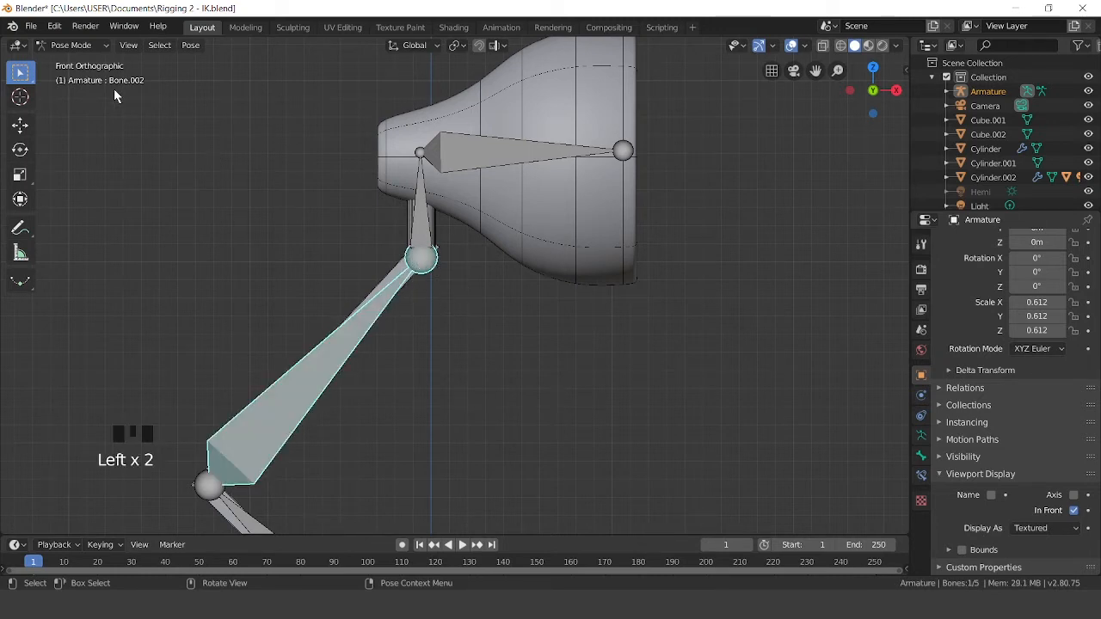
Return the armature to Edit Mode and extrude a horizontal bone from the upper arm bone's tip toward the shade's open side
click(73, 45)
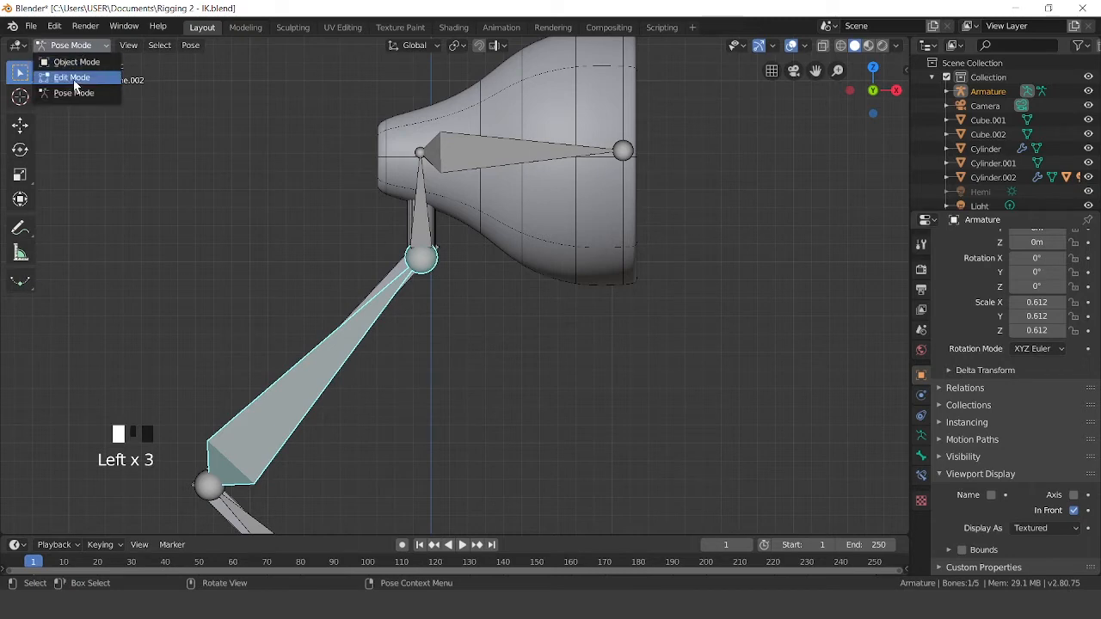
click(74, 77)
click(421, 256)
scroll(432, 258, up, 3)
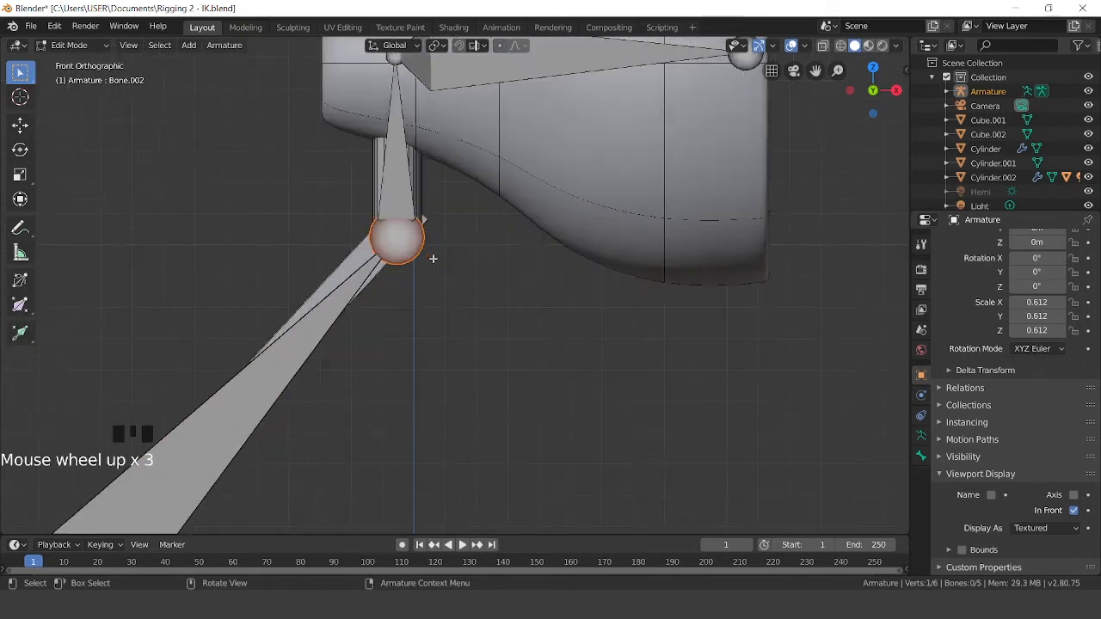
scroll(432, 258, up, 1)
scroll(400, 226, down, 3)
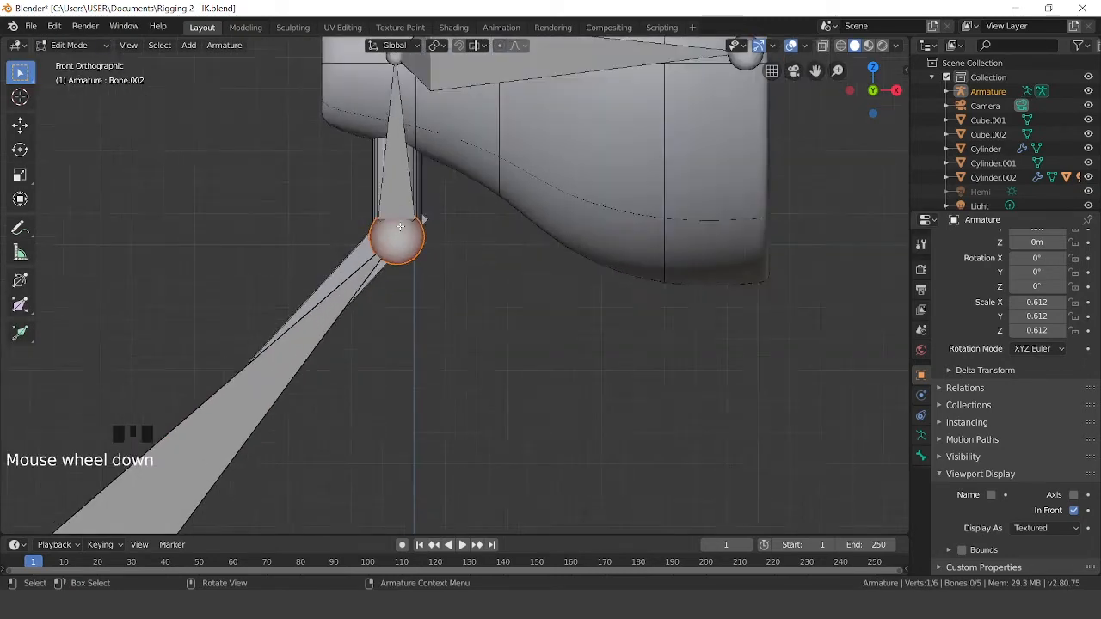
key(e)
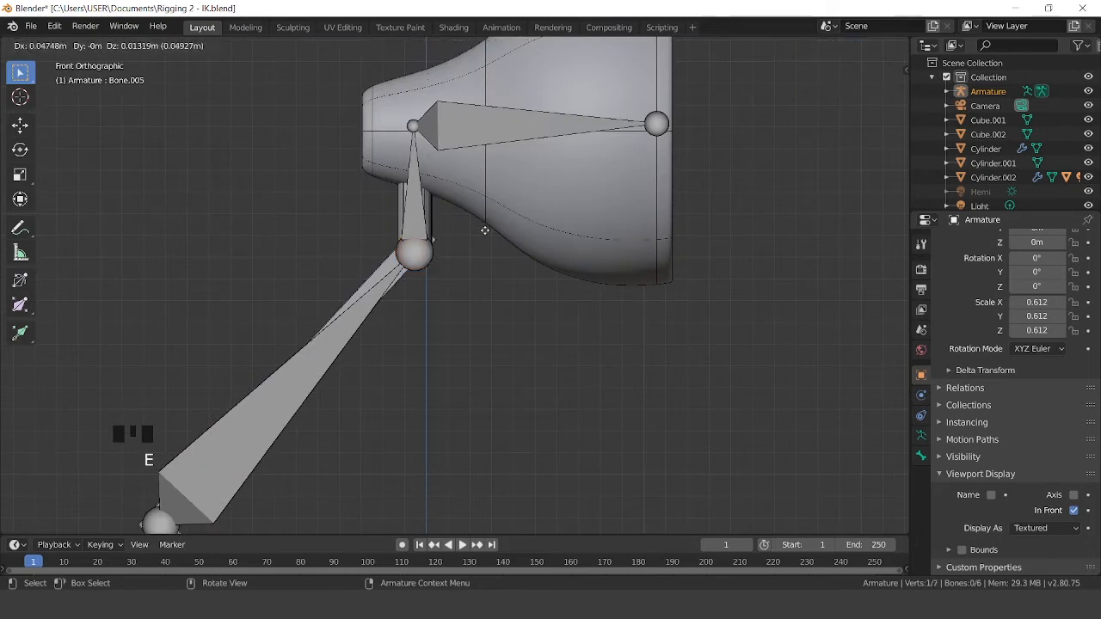
click(616, 242)
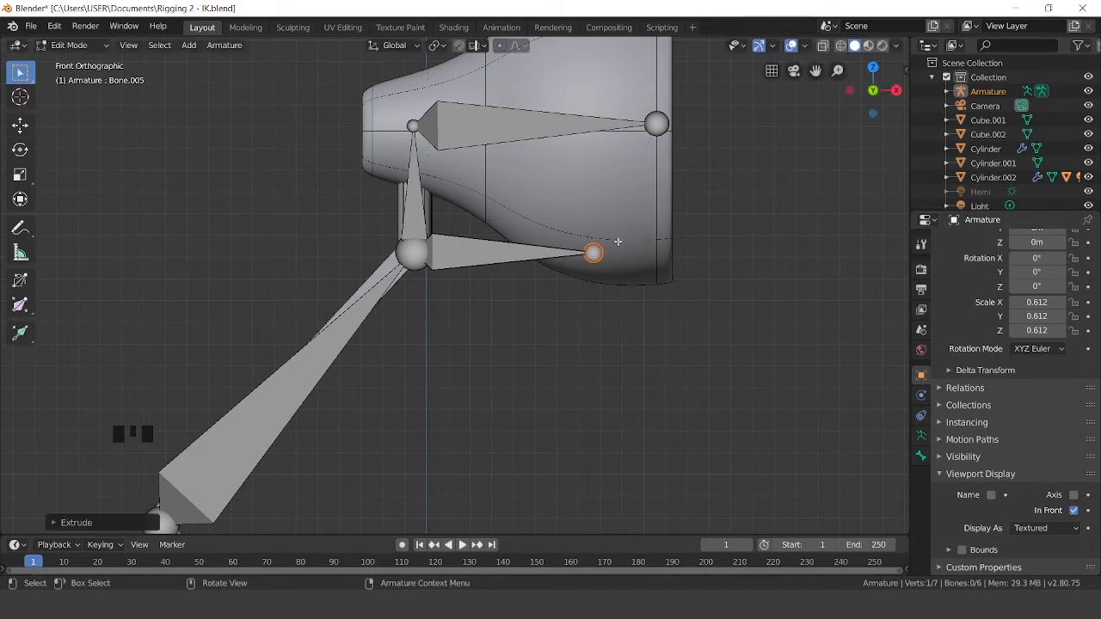
Disconnect the new horizontal bone from the upper arm bone with the Disconnect Bone option of Clear Parent
click(464, 254)
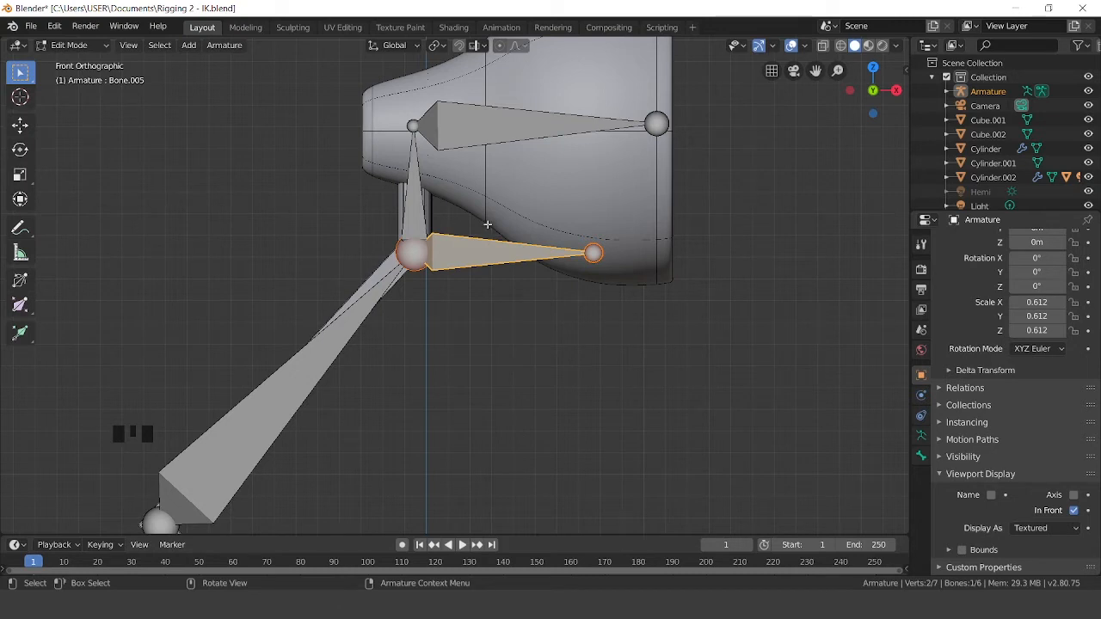
key(alt+p)
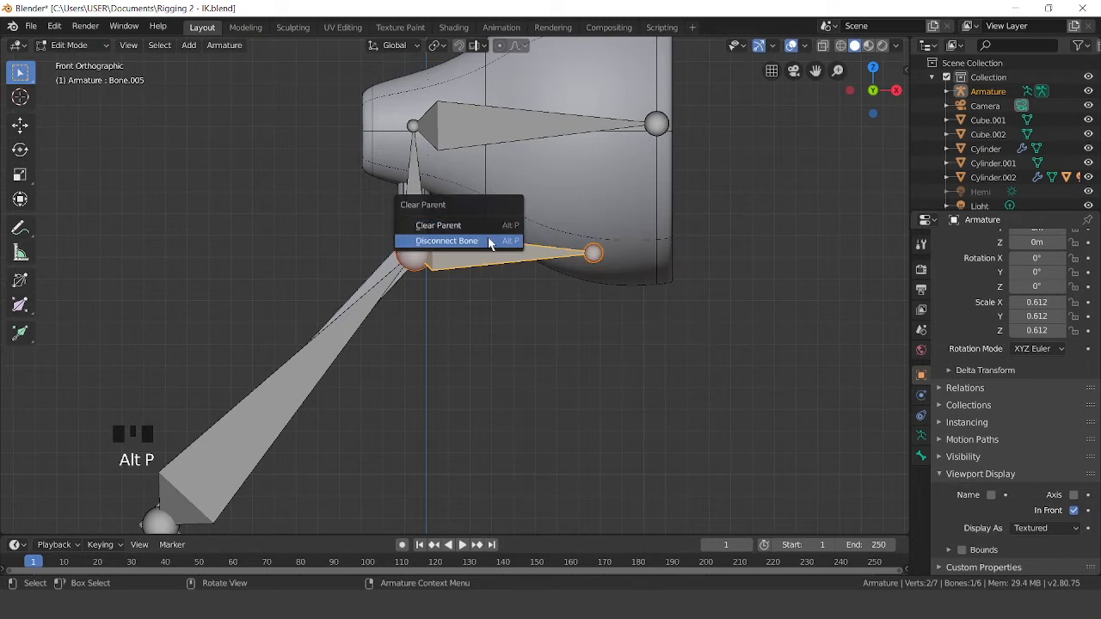
click(492, 243)
Try moving the disconnected horizontal bone away from the arm joint and undo the move
click(485, 257)
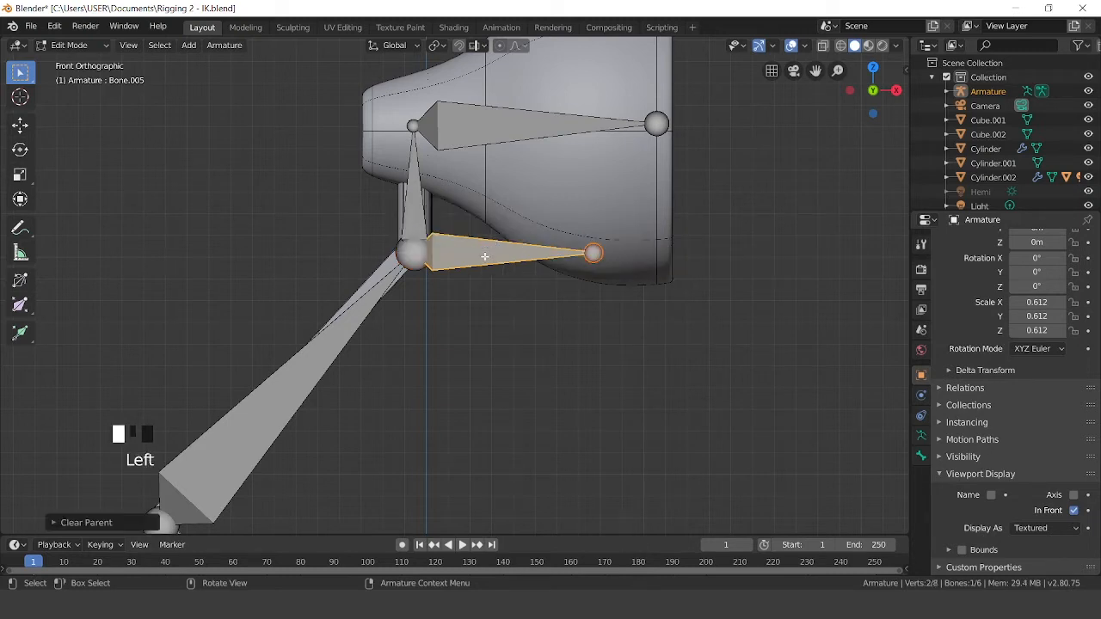
click(482, 263)
click(491, 302)
click(467, 253)
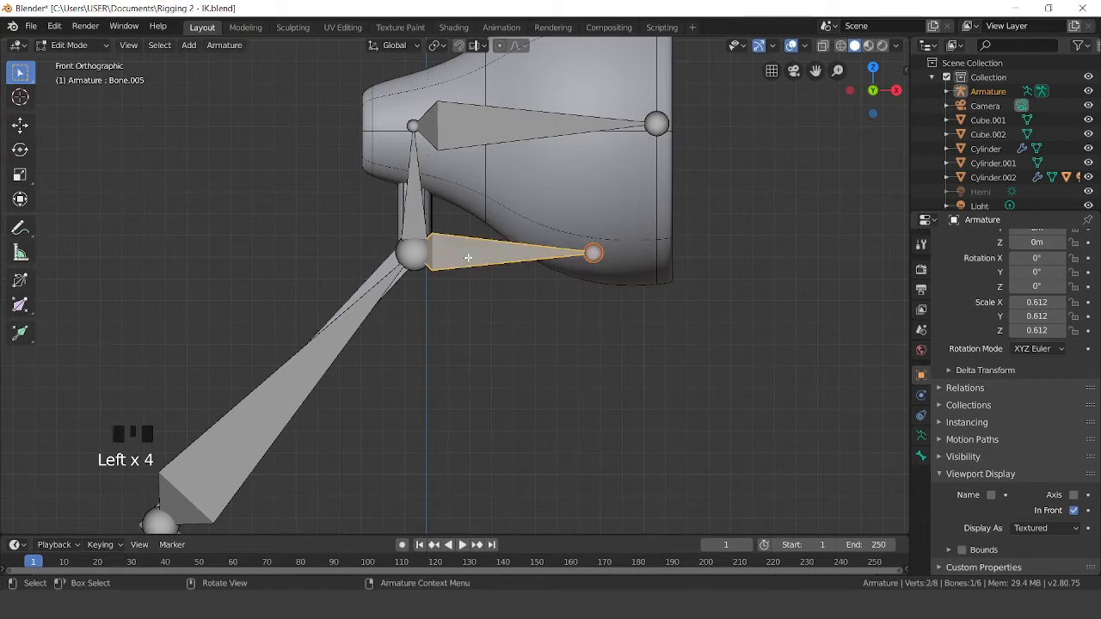
key(g)
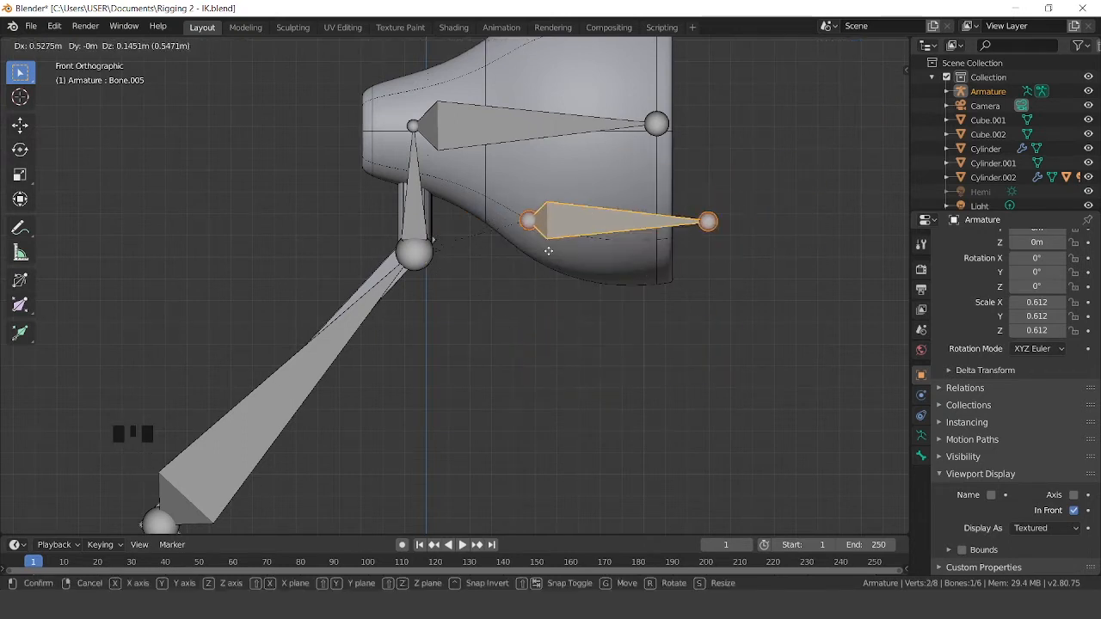
click(505, 274)
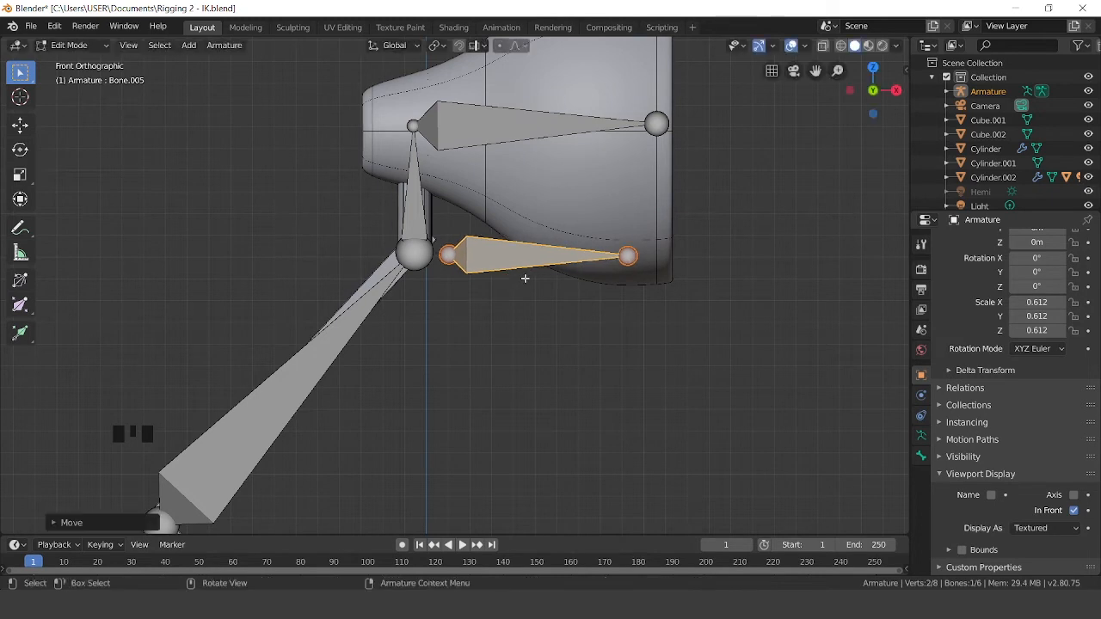
key(ctrl+z)
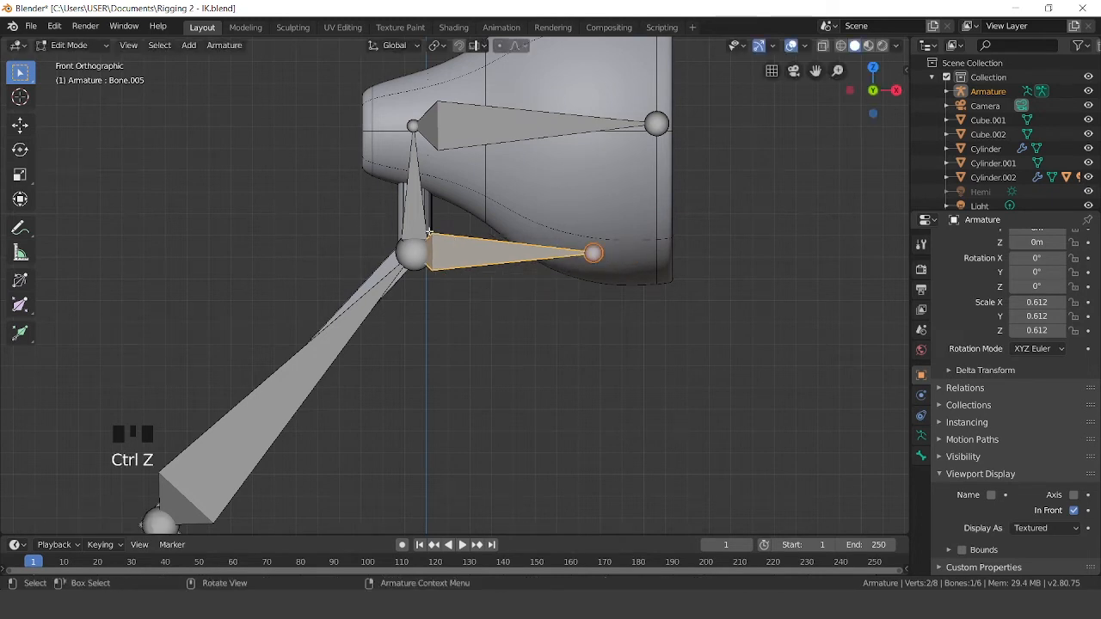
Examine how the upper arm bone, the neck bone and the disconnected horizontal bone meet at the shared joint
scroll(459, 272, down, 1)
scroll(458, 272, down, 4)
scroll(458, 272, up, 4)
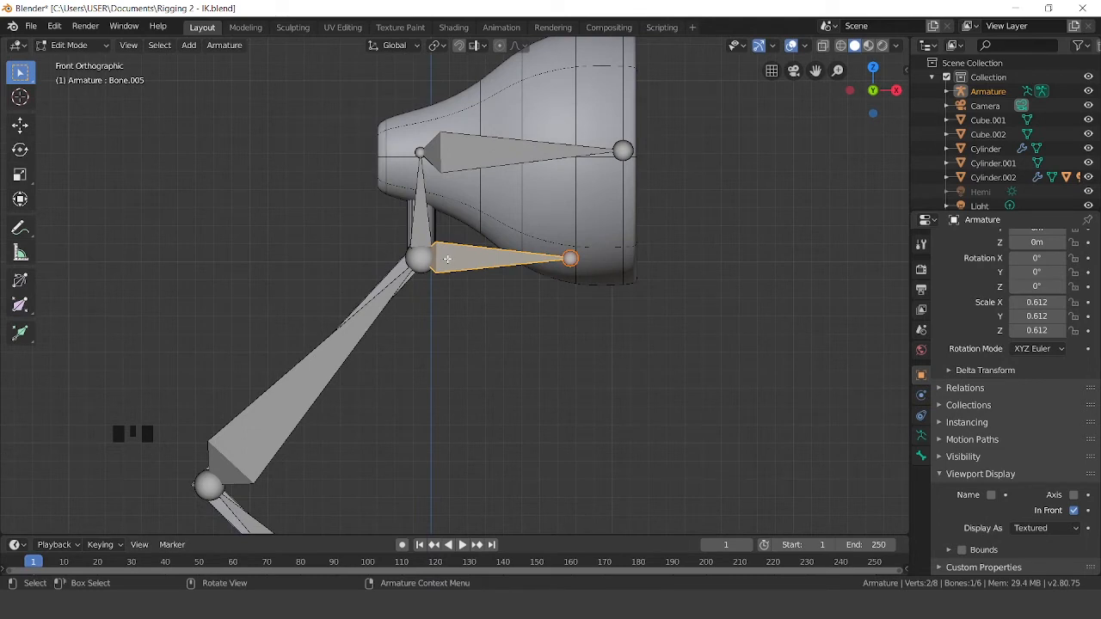
click(376, 305)
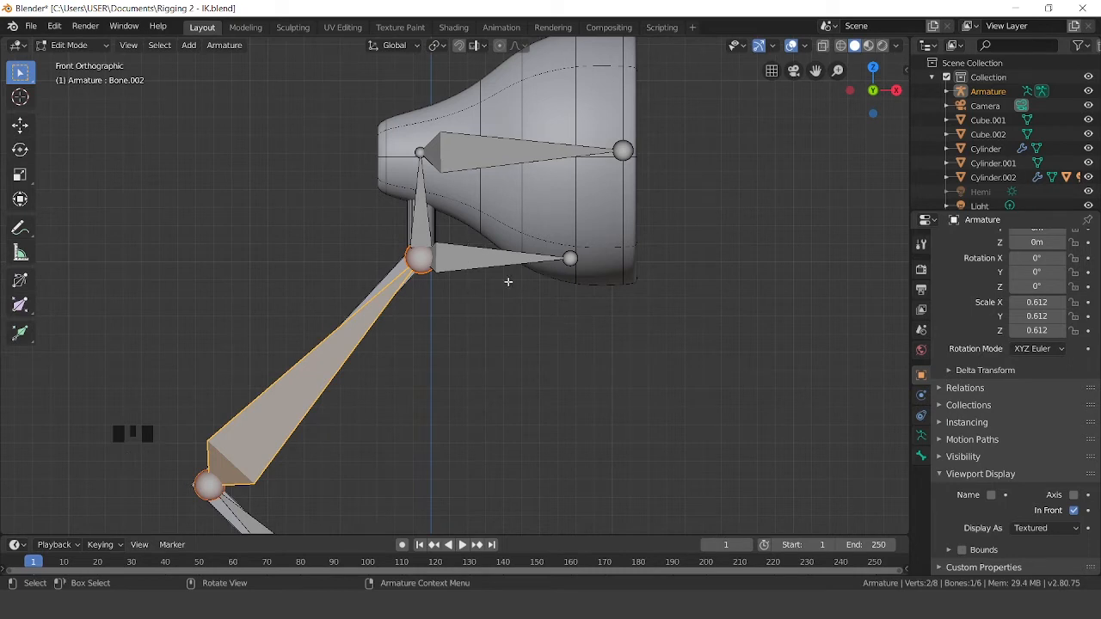
click(417, 206)
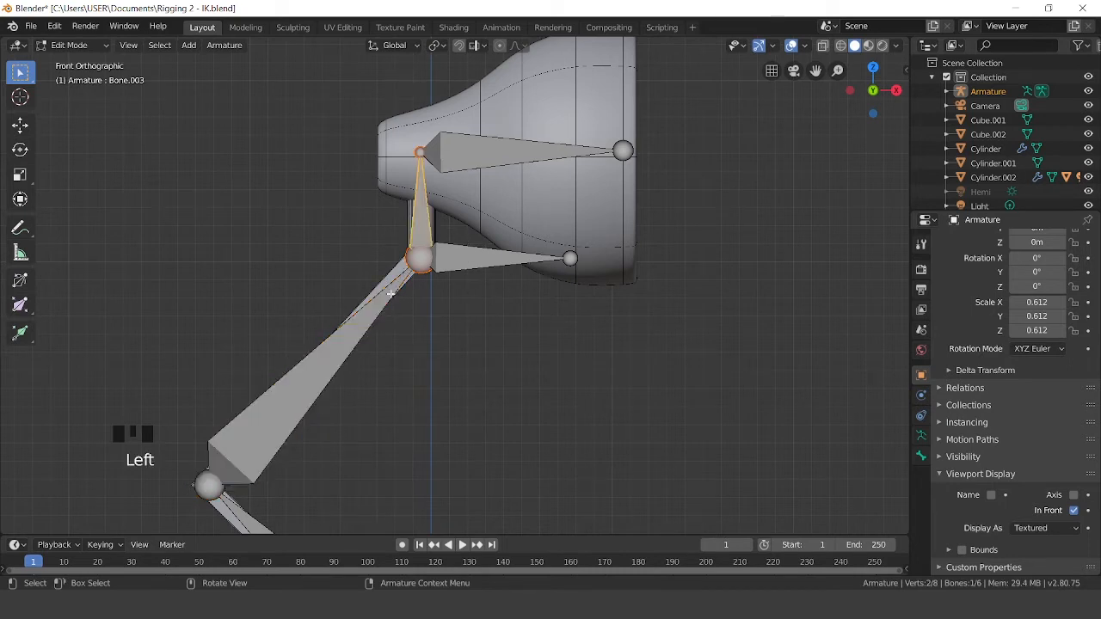
click(389, 297)
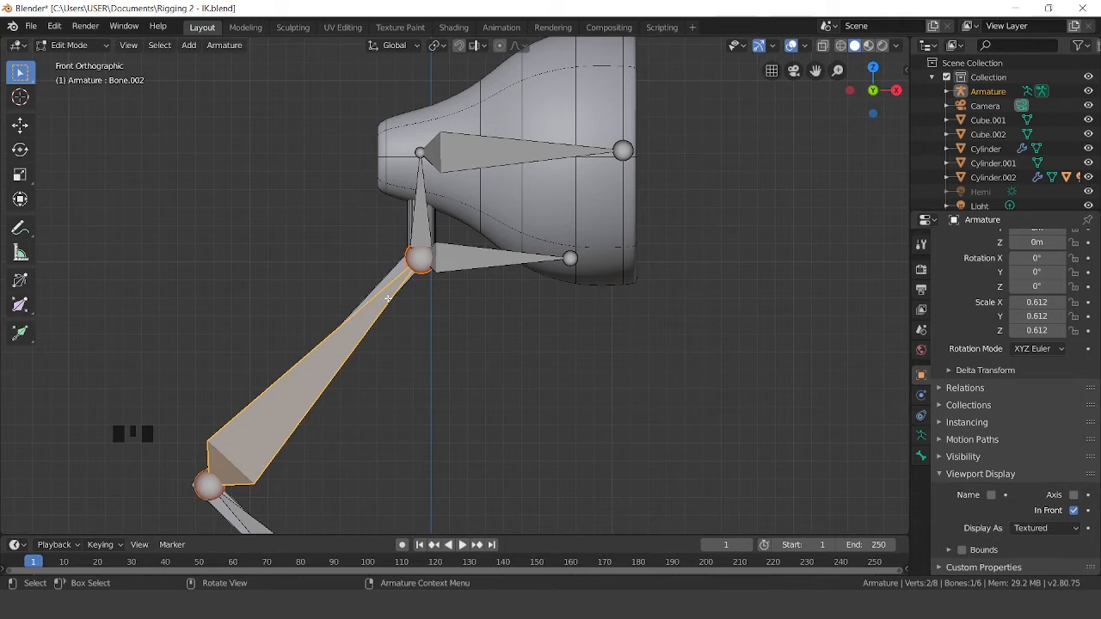
scroll(382, 298, down, 4)
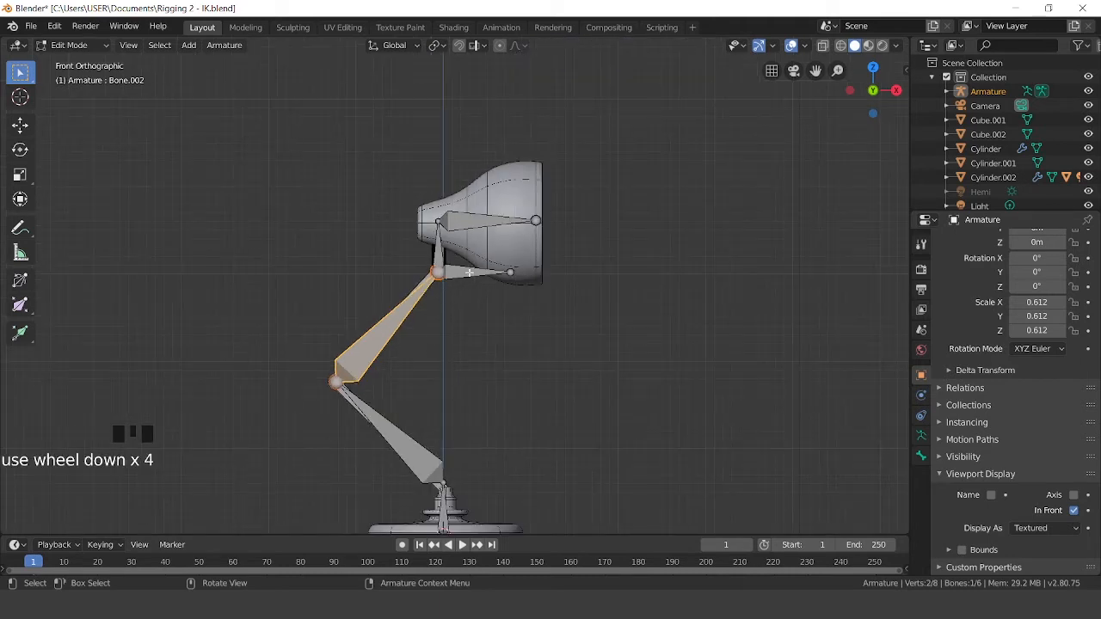
scroll(401, 381, up, 3)
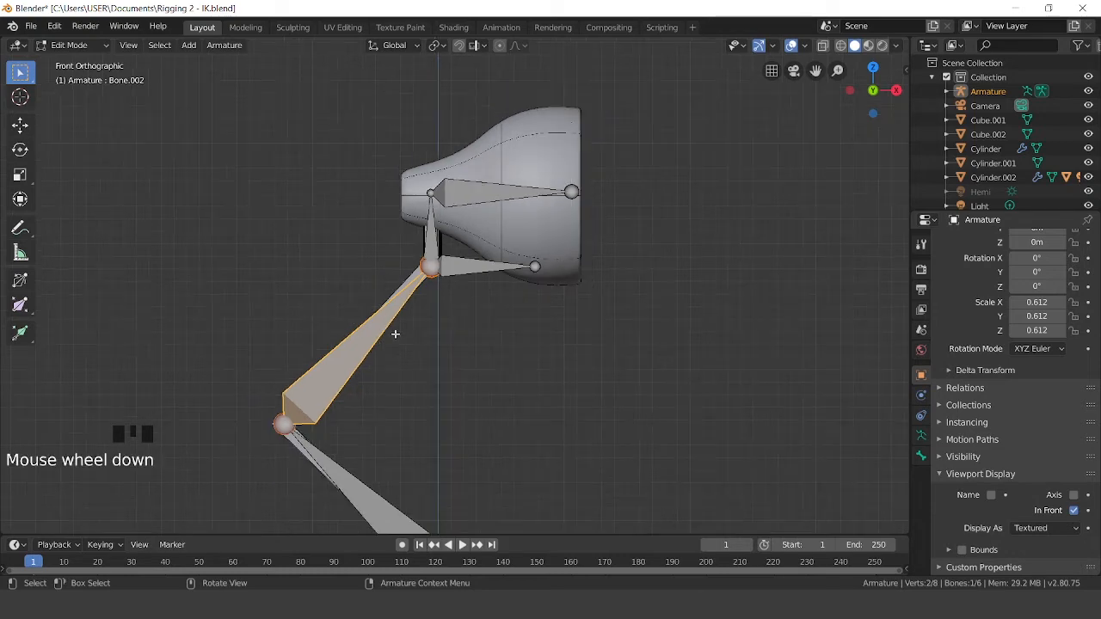
scroll(397, 338, down, 1)
Select the horizontal bone, test shifting it sideways toward the shade's open end, and undo that shift
click(486, 271)
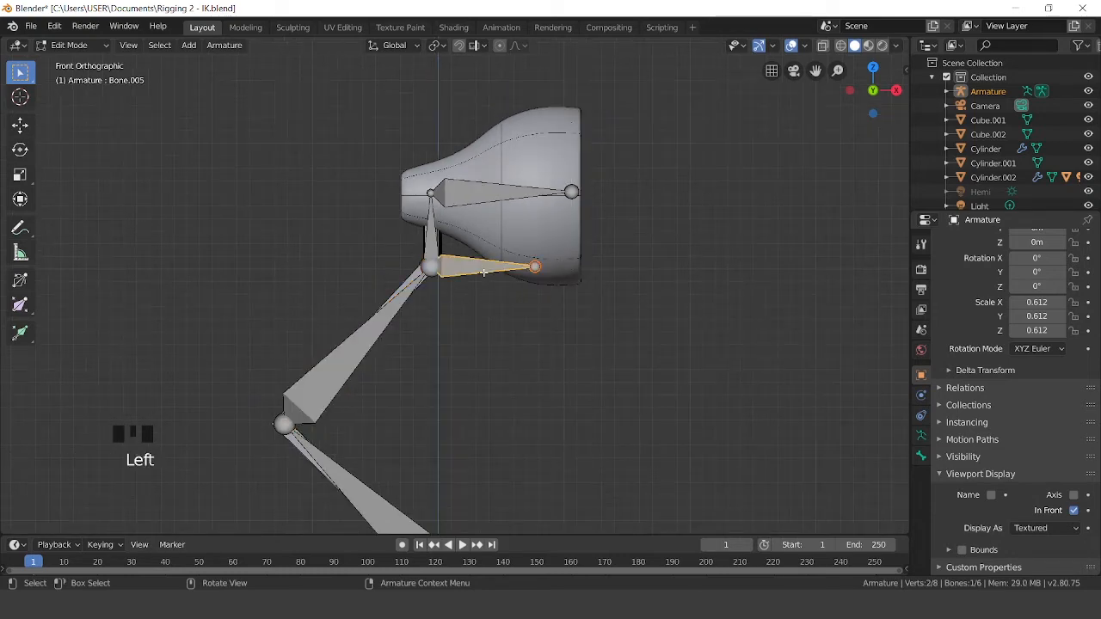
key(g)
click(541, 276)
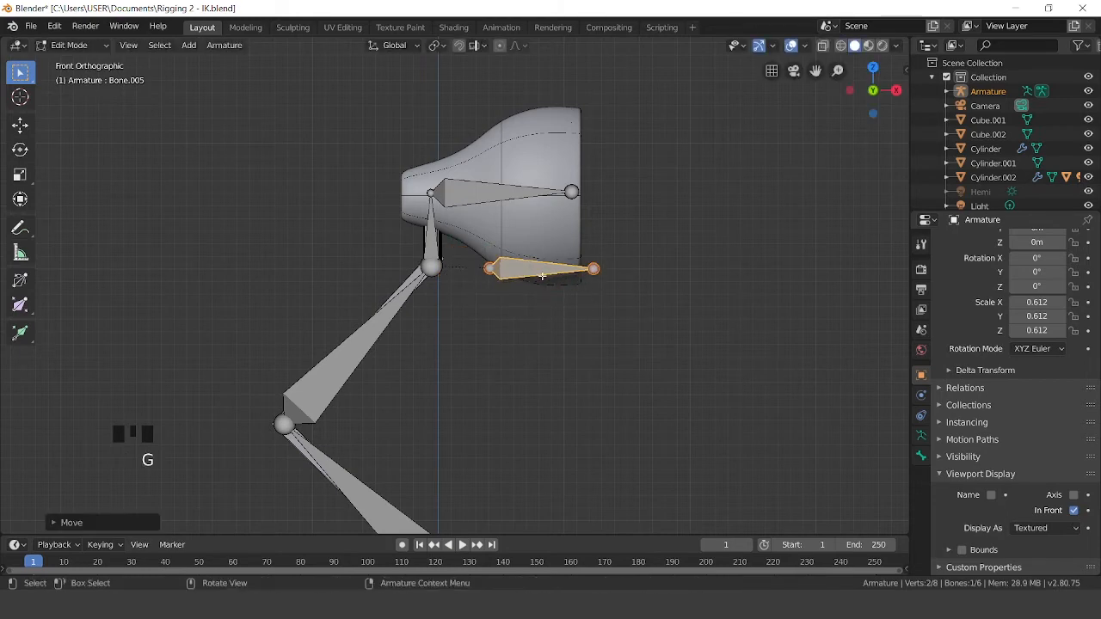
key(ctrl+z)
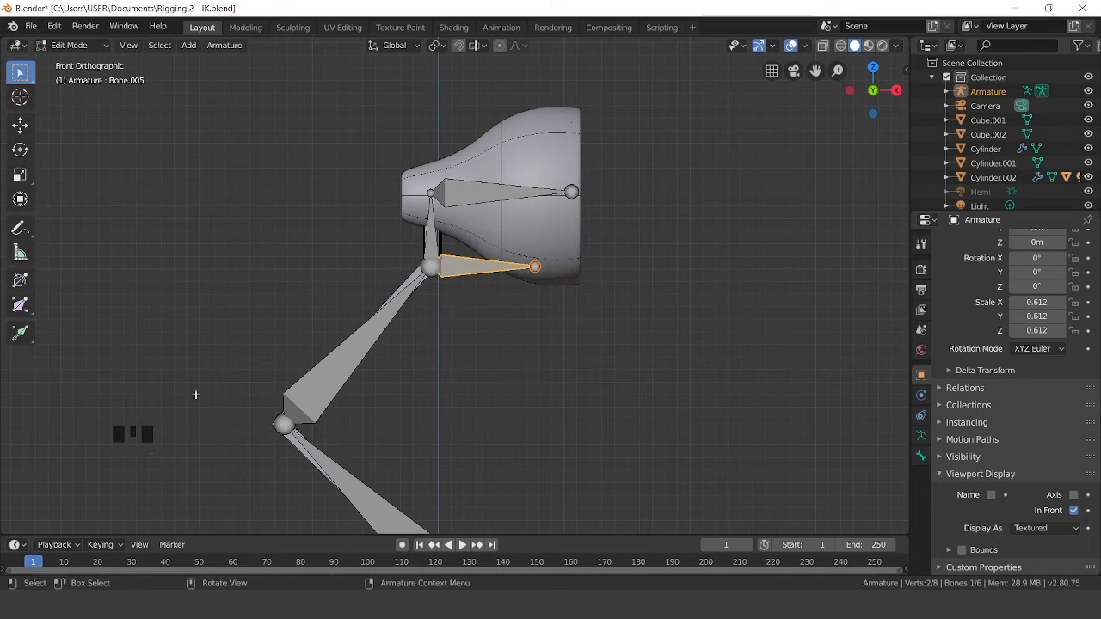
scroll(344, 400, up, 3)
shift+scroll(404, 379, up, 1)
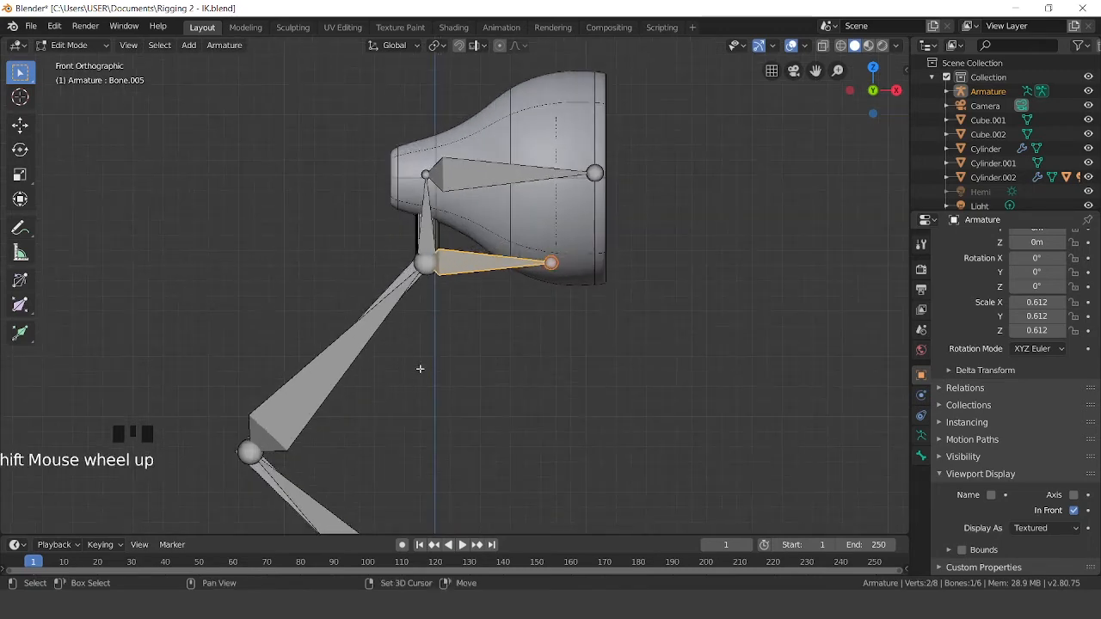
Select the upper arm bone and switch the armature to Pose Mode
shift+middle_drag(420, 368, 439, 287)
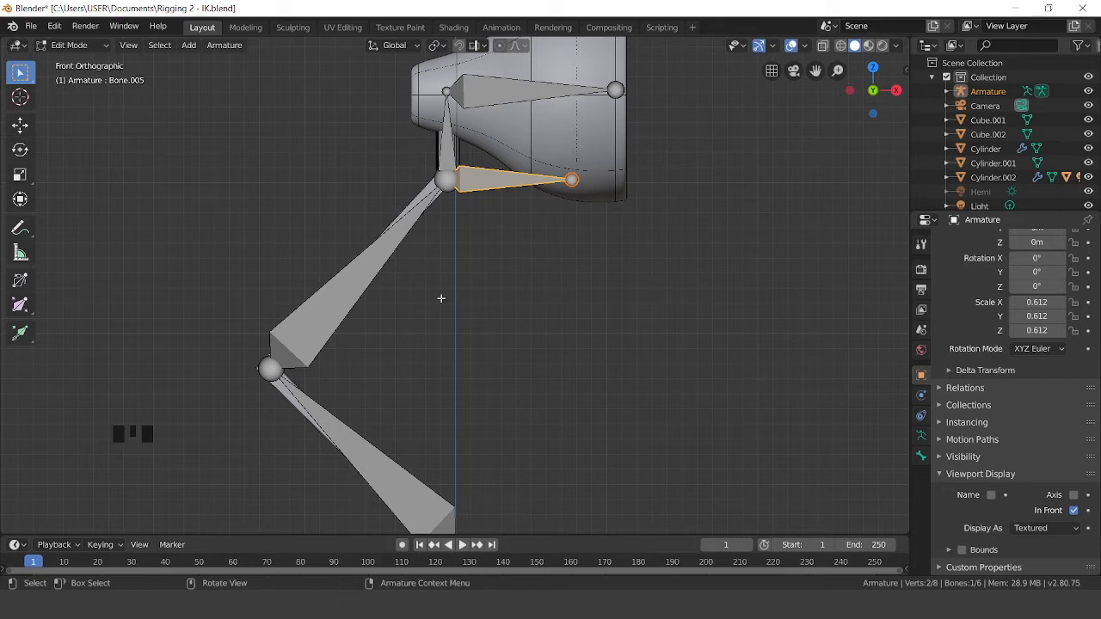
click(368, 259)
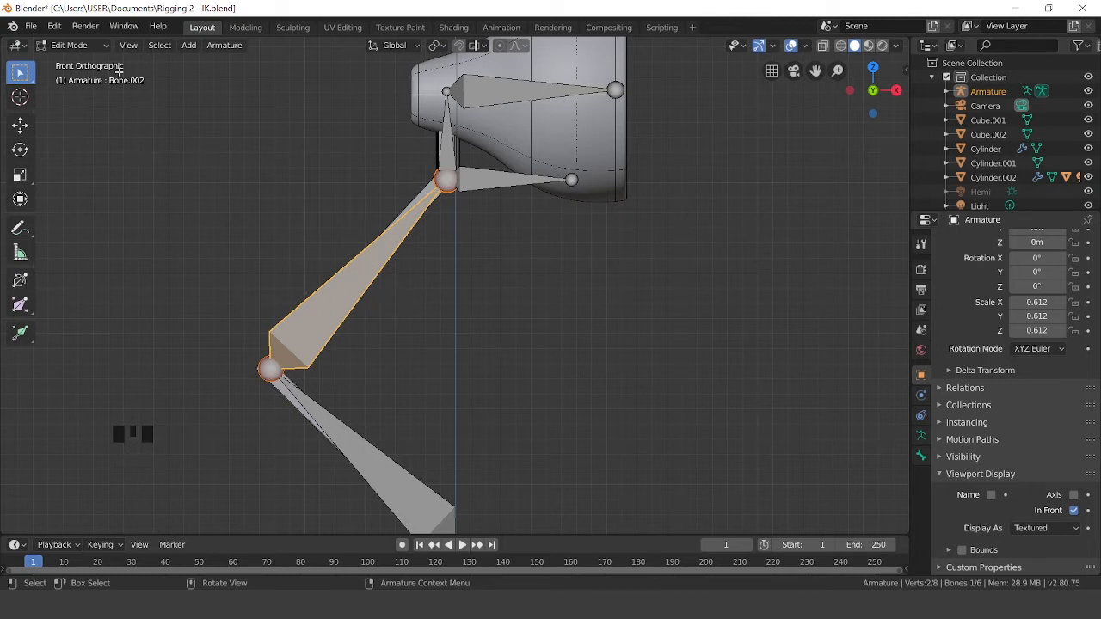
click(90, 46)
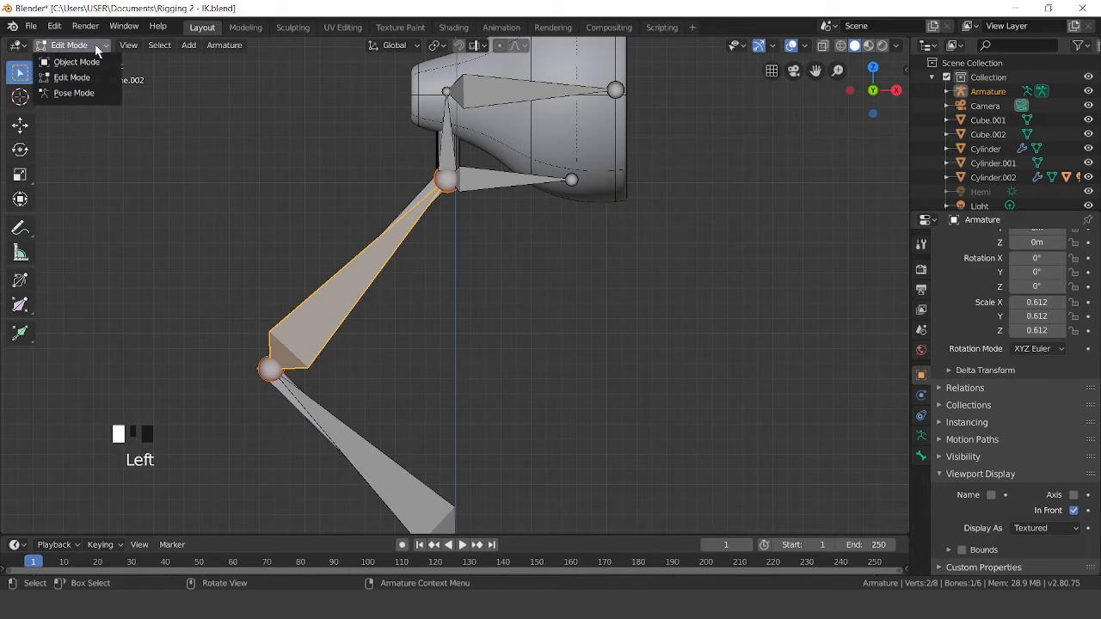
click(87, 93)
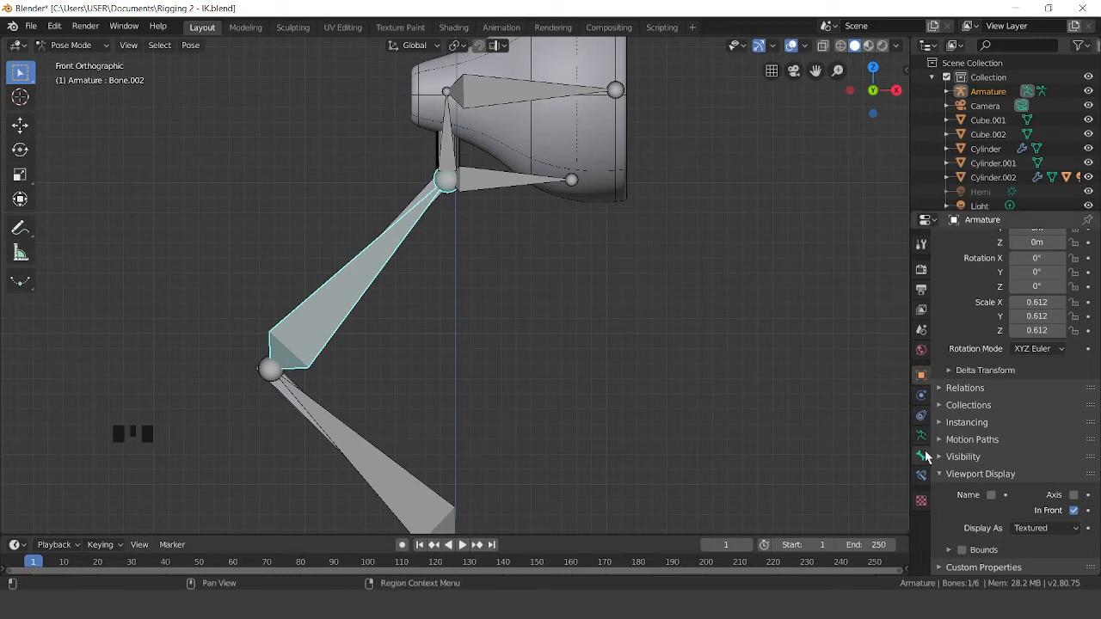
Add an Inverse Kinematics bone constraint to the upper arm bone
click(922, 417)
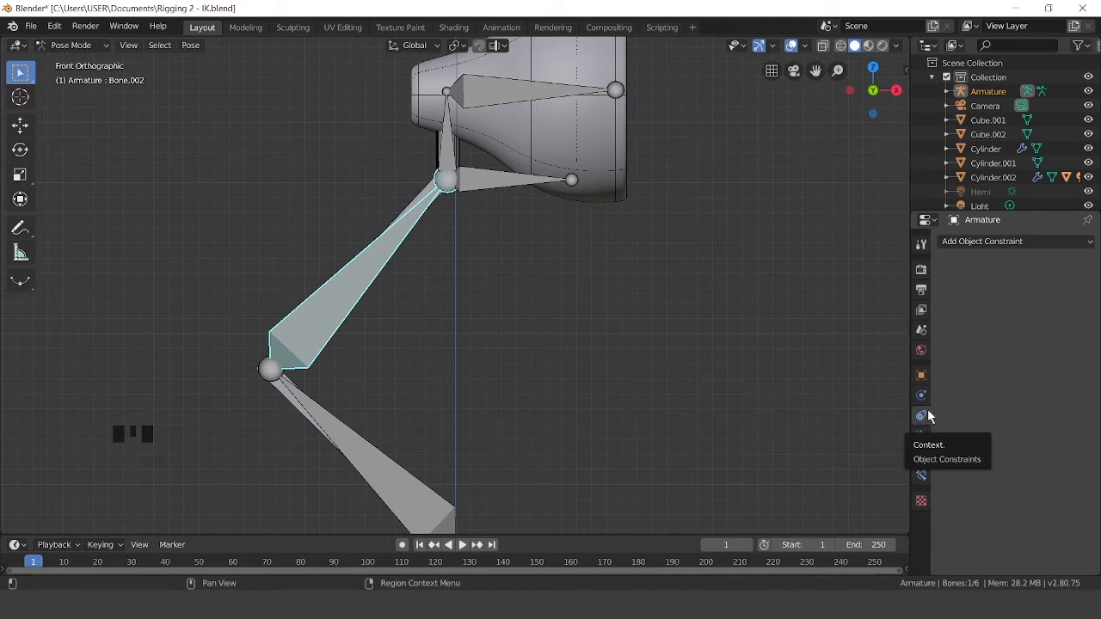
click(1017, 244)
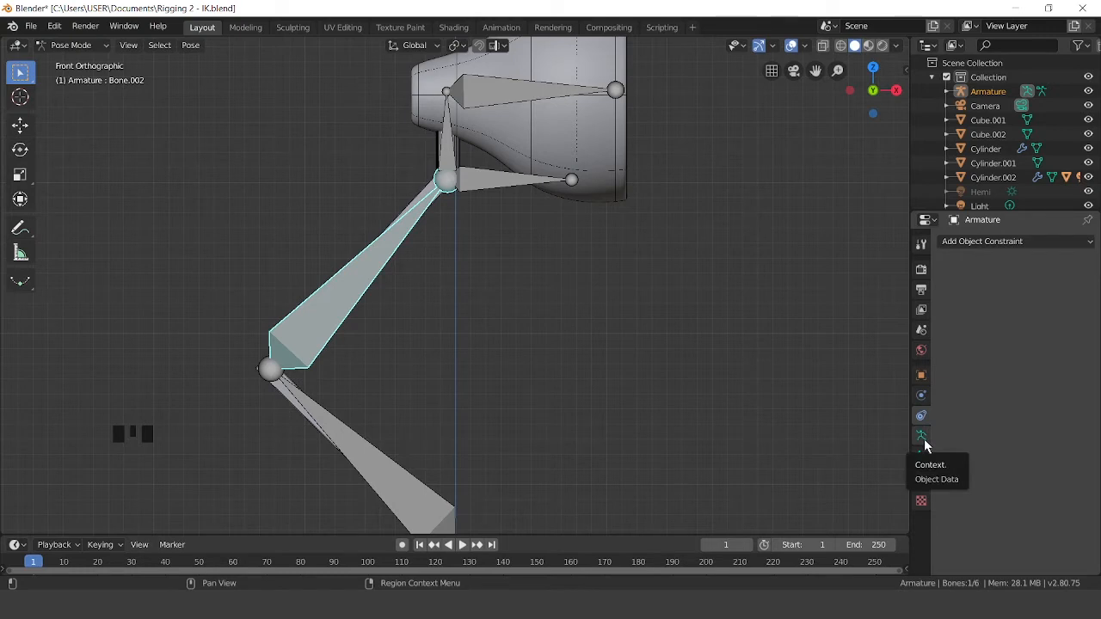
click(922, 439)
click(921, 456)
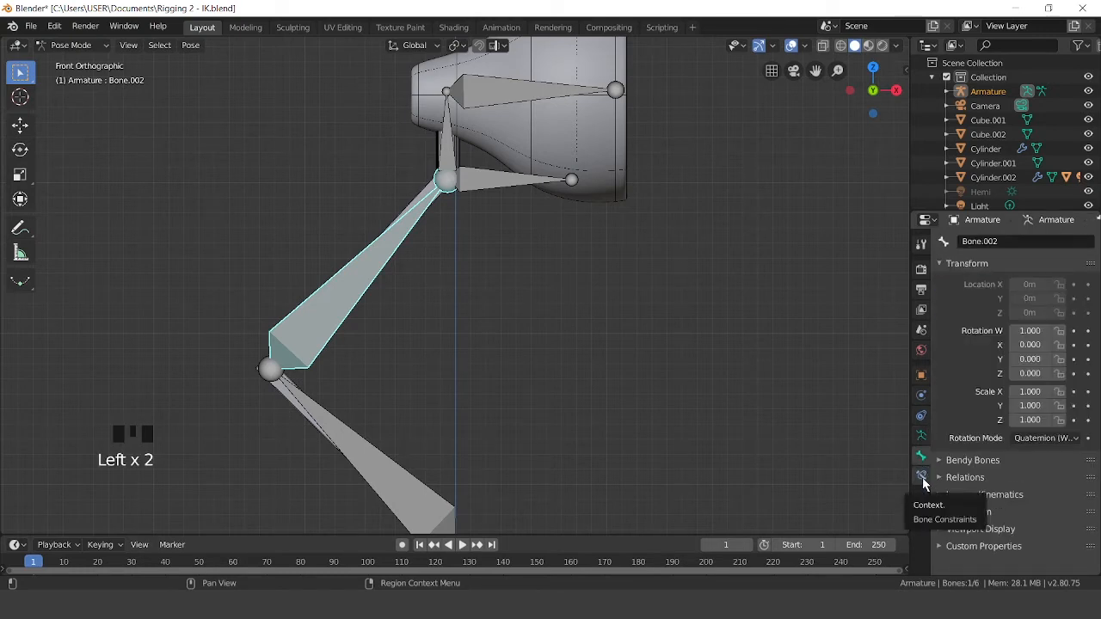
click(922, 478)
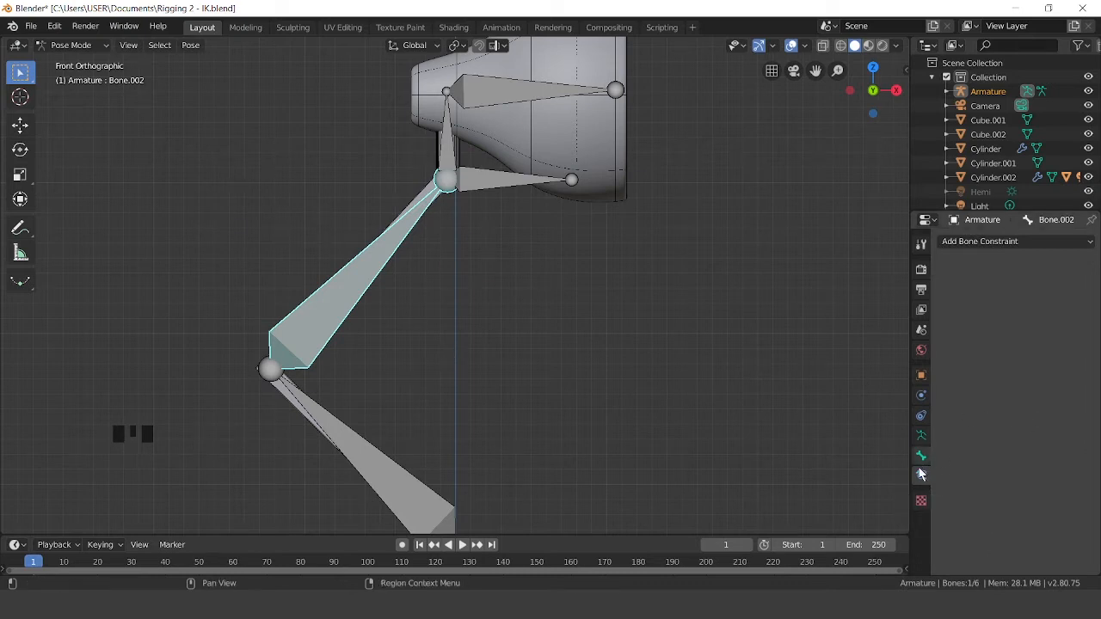
click(1019, 246)
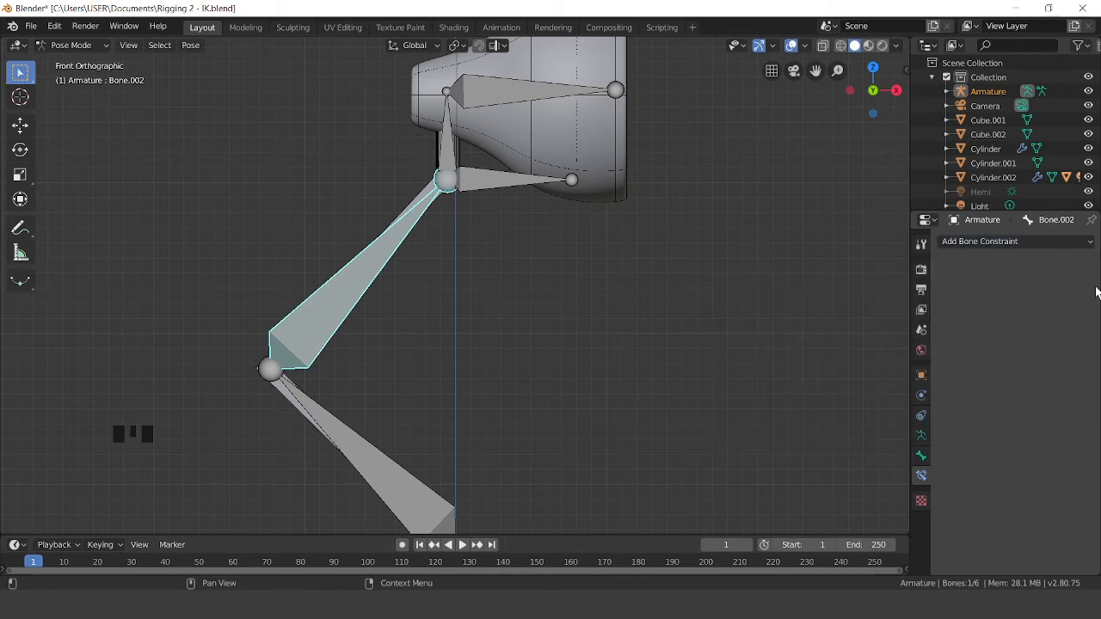
click(1019, 242)
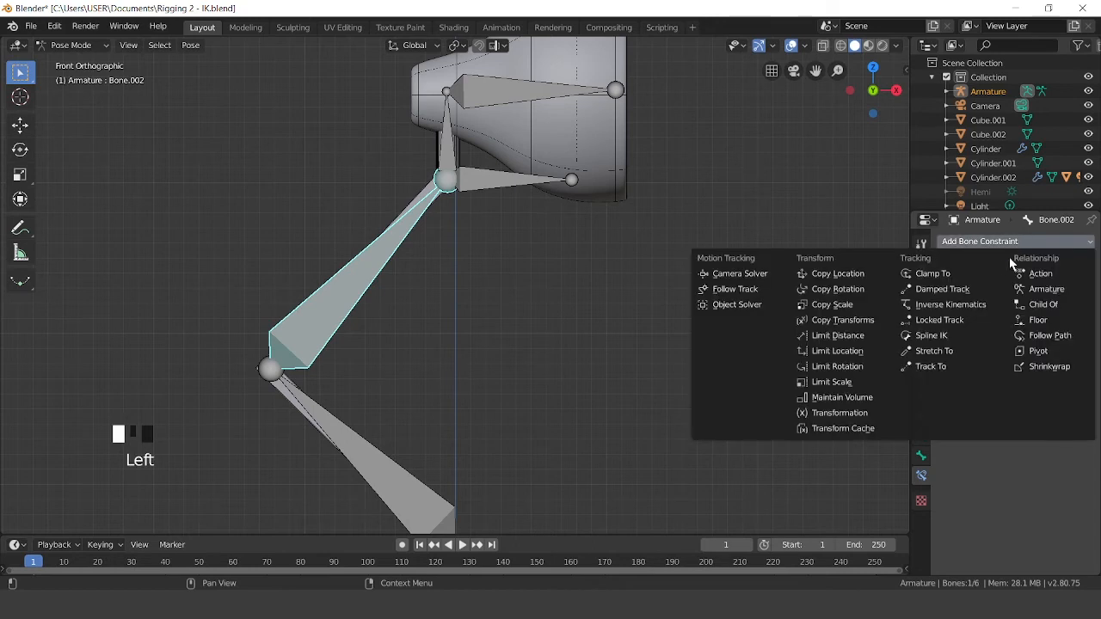
click(956, 307)
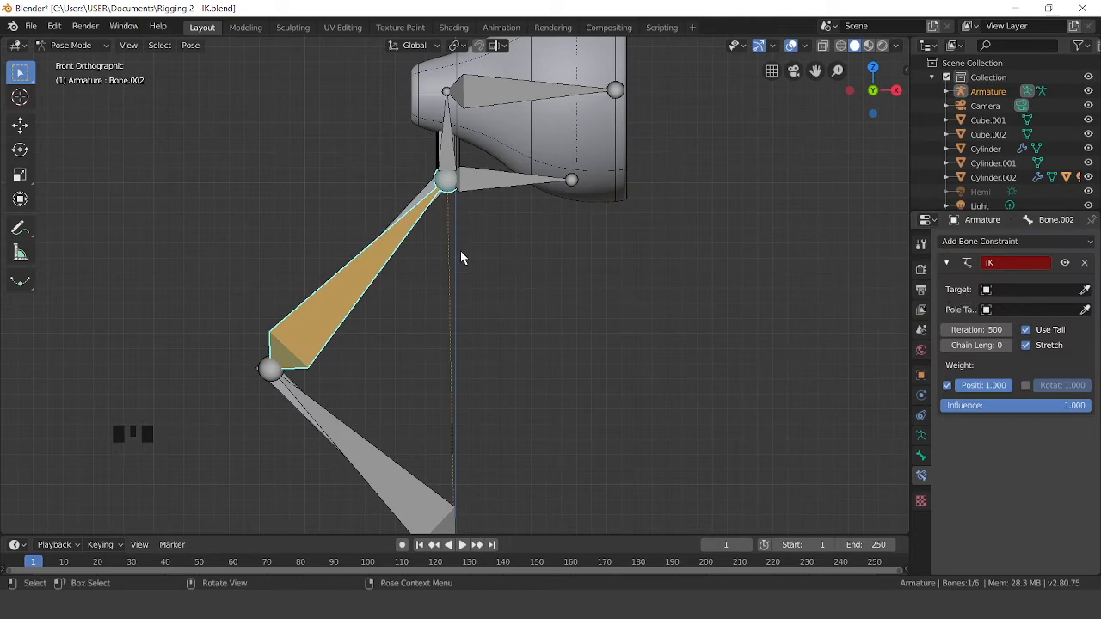
Set the target of the upper arm bone's IK constraint to the Armature object
scroll(461, 250, down, 5)
scroll(460, 250, up, 6)
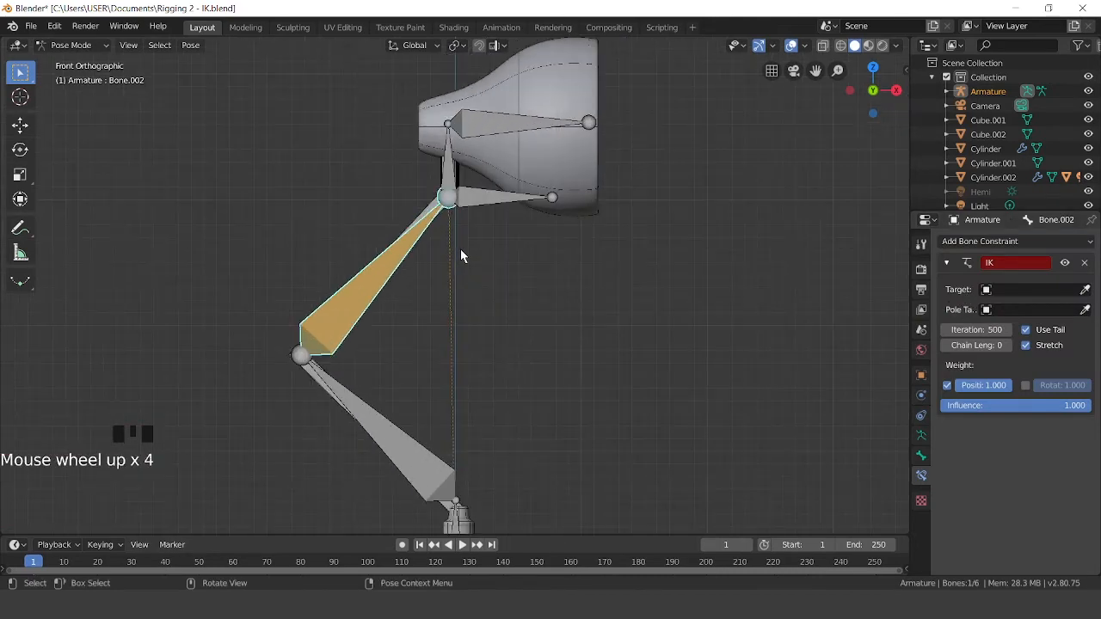
click(993, 289)
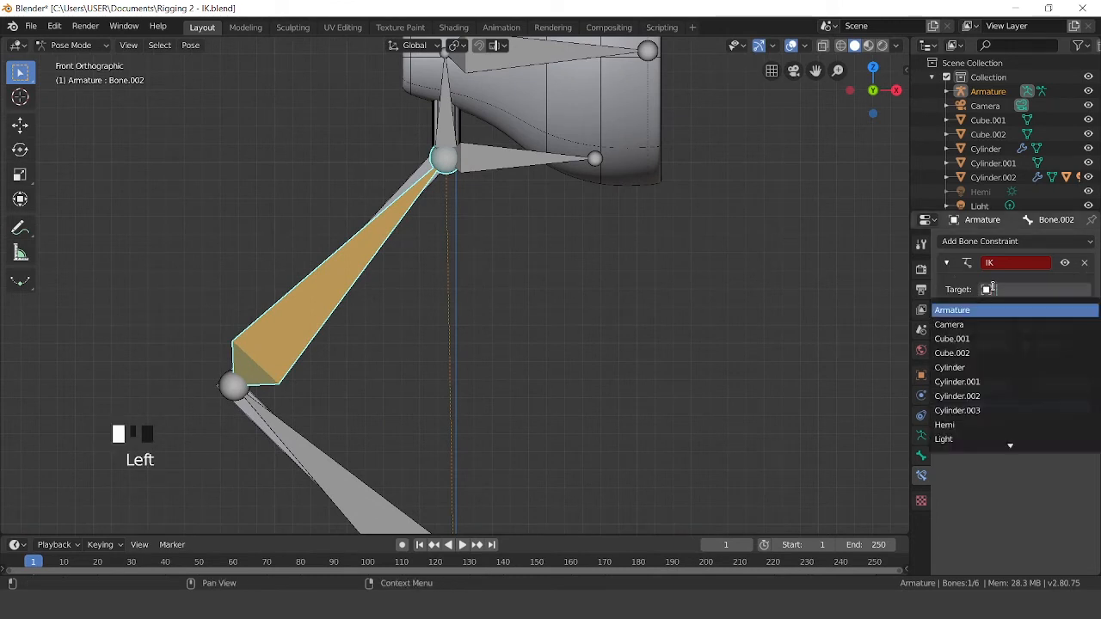
click(984, 312)
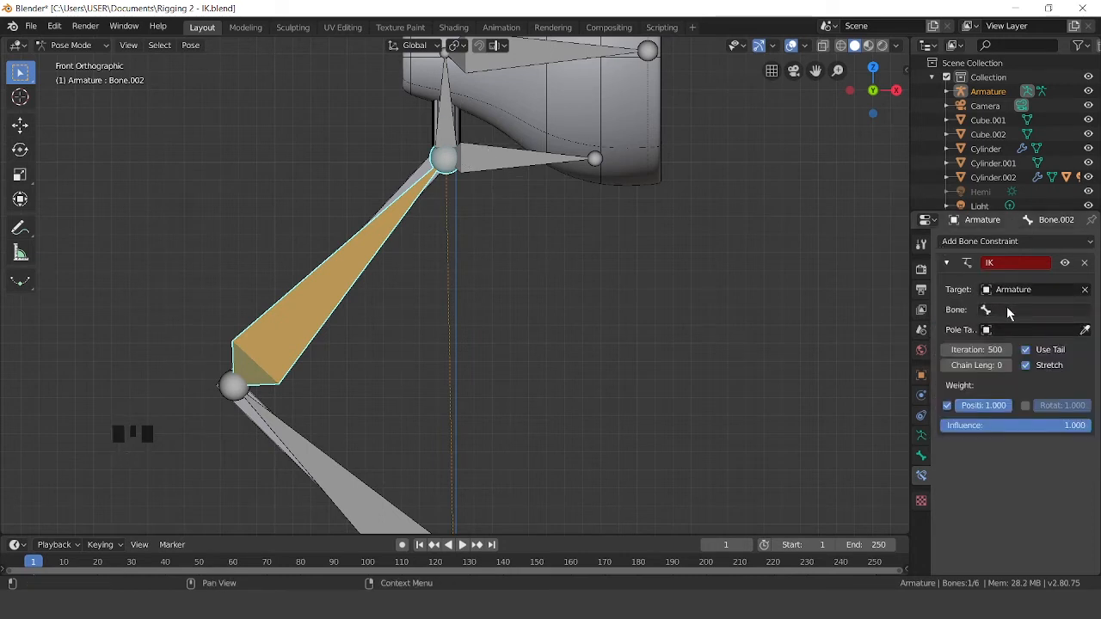
scroll(455, 155, down, 3)
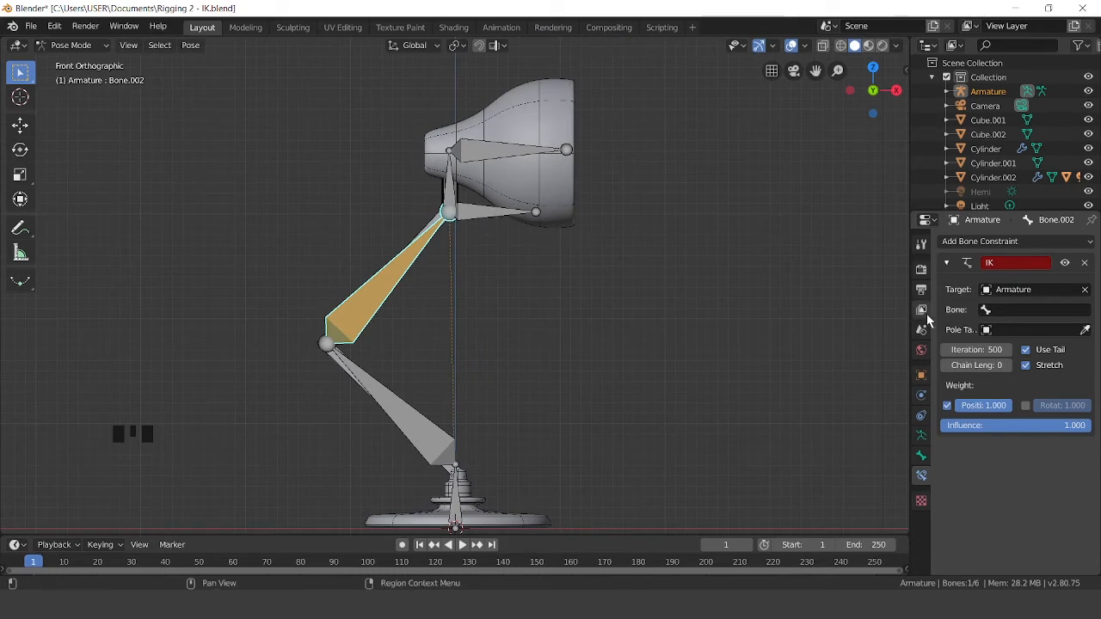
Check the bone choices for the IK target, try moving the horizontal control bone away from the arm joint, and undo the move
click(1023, 310)
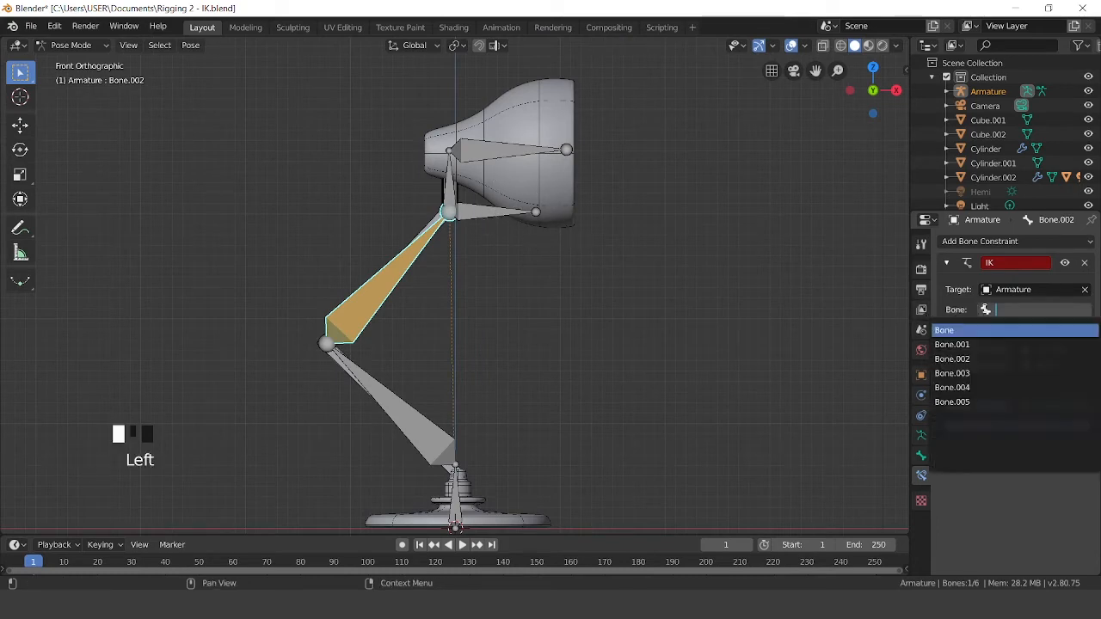
click(954, 402)
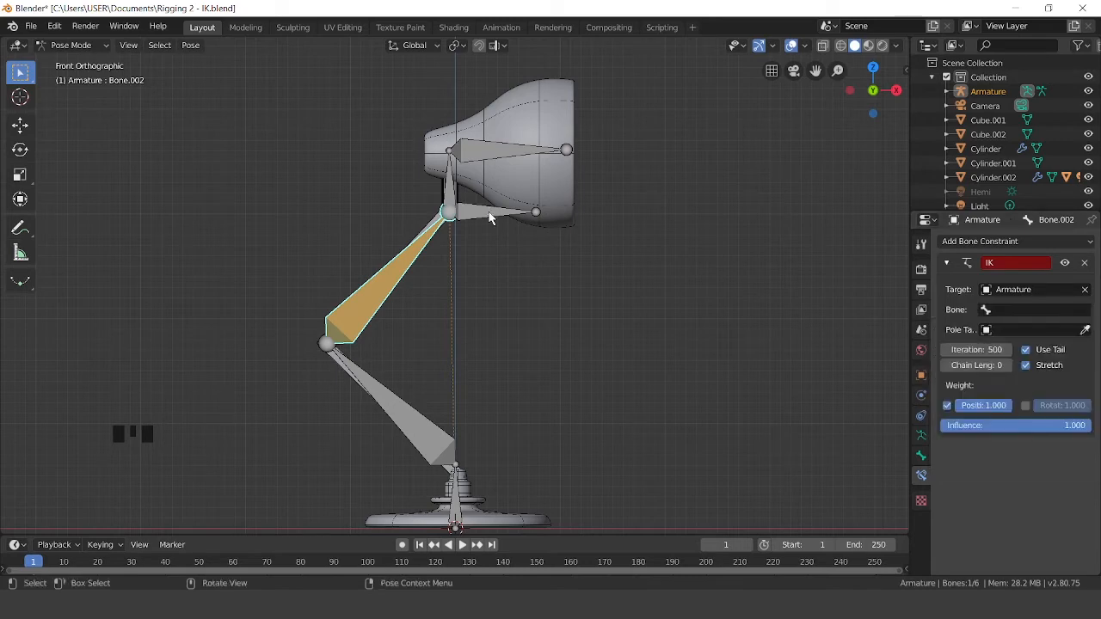
click(489, 216)
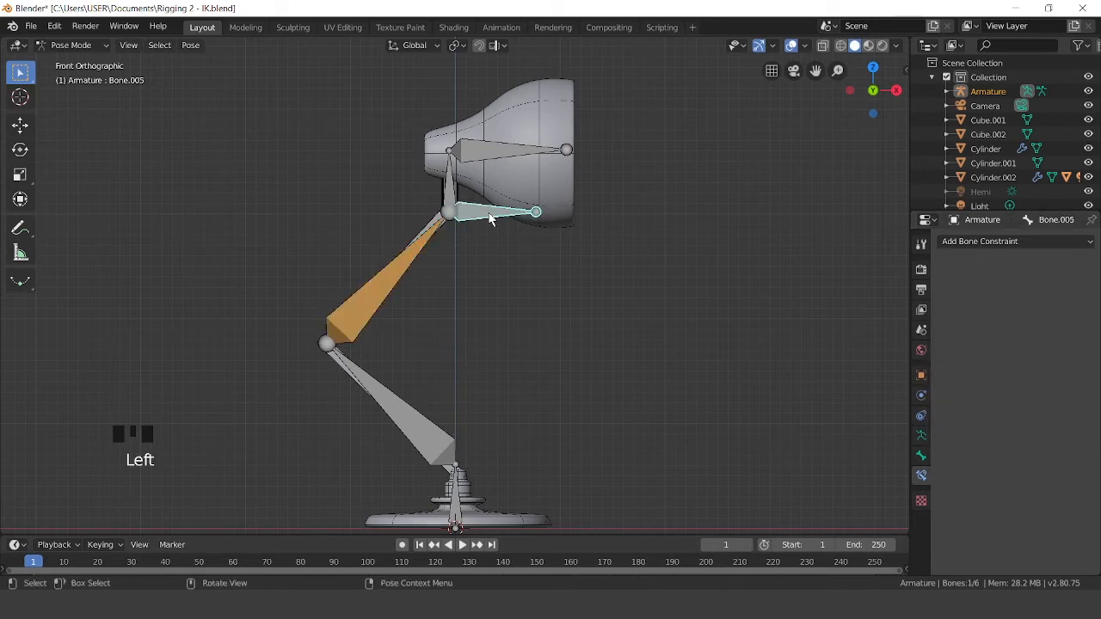
key(g)
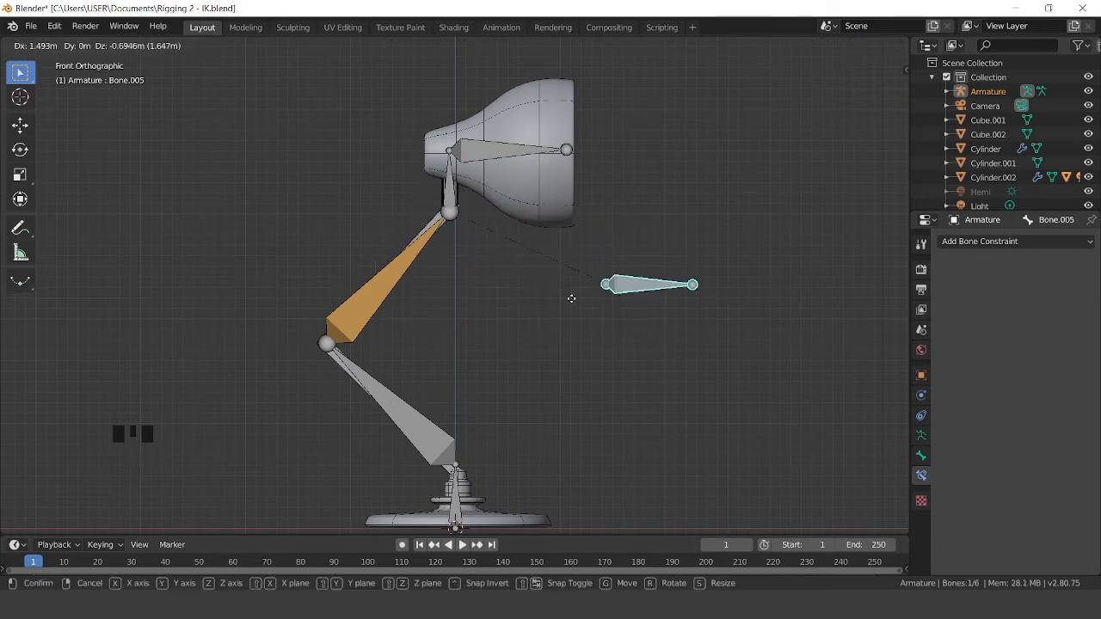
click(564, 221)
key(ctrl+z)
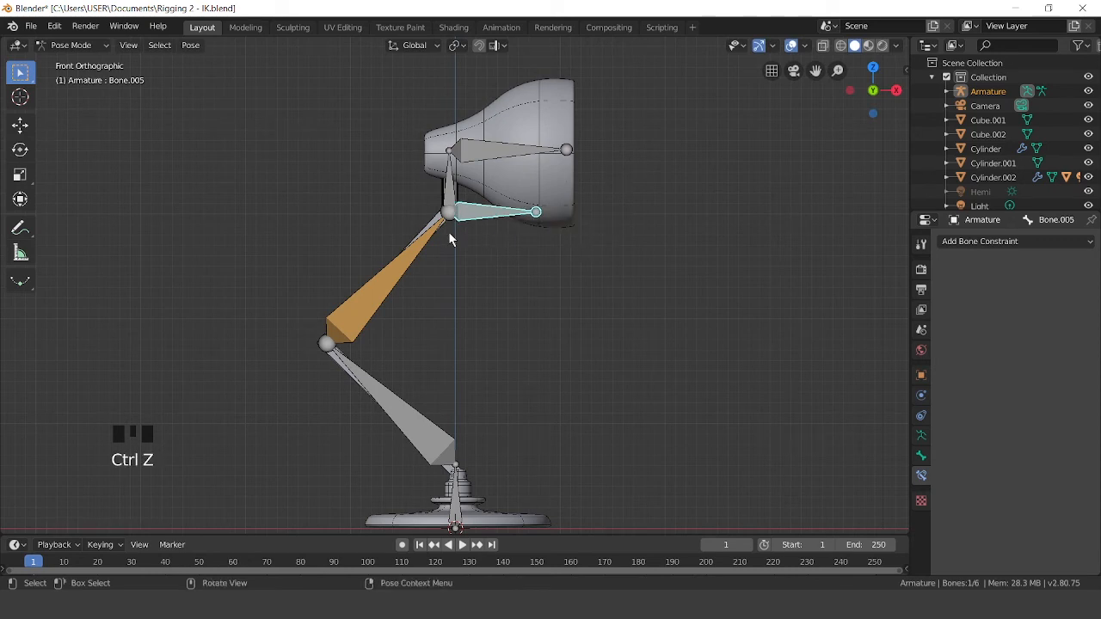
Reselect the upper arm bone and set its IK constraint's target bone to Bone.005
click(390, 285)
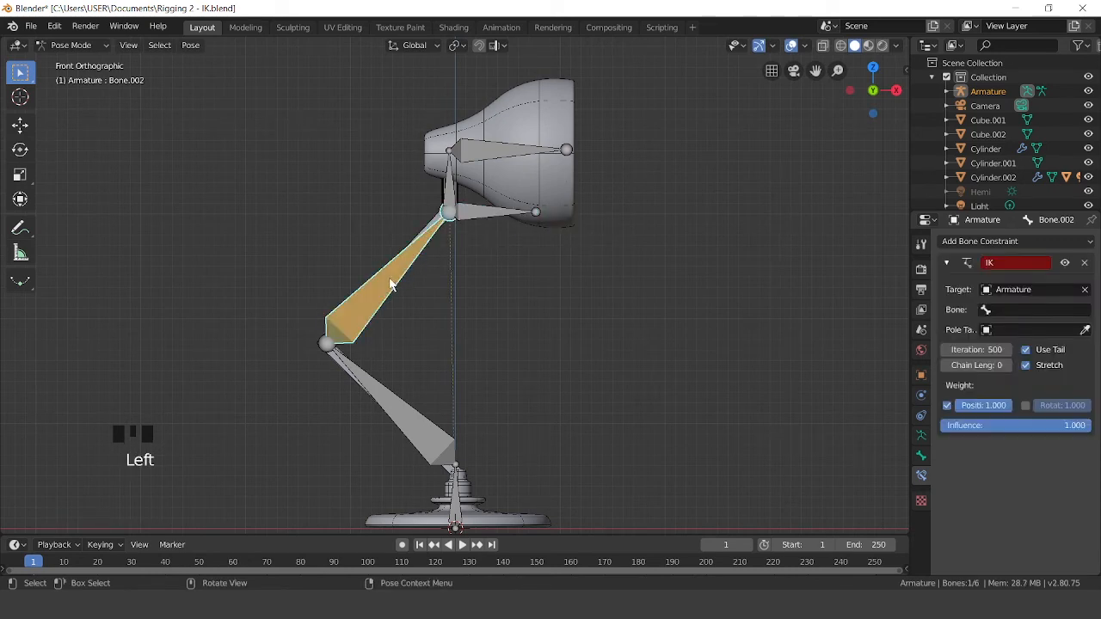
scroll(412, 270, up, 3)
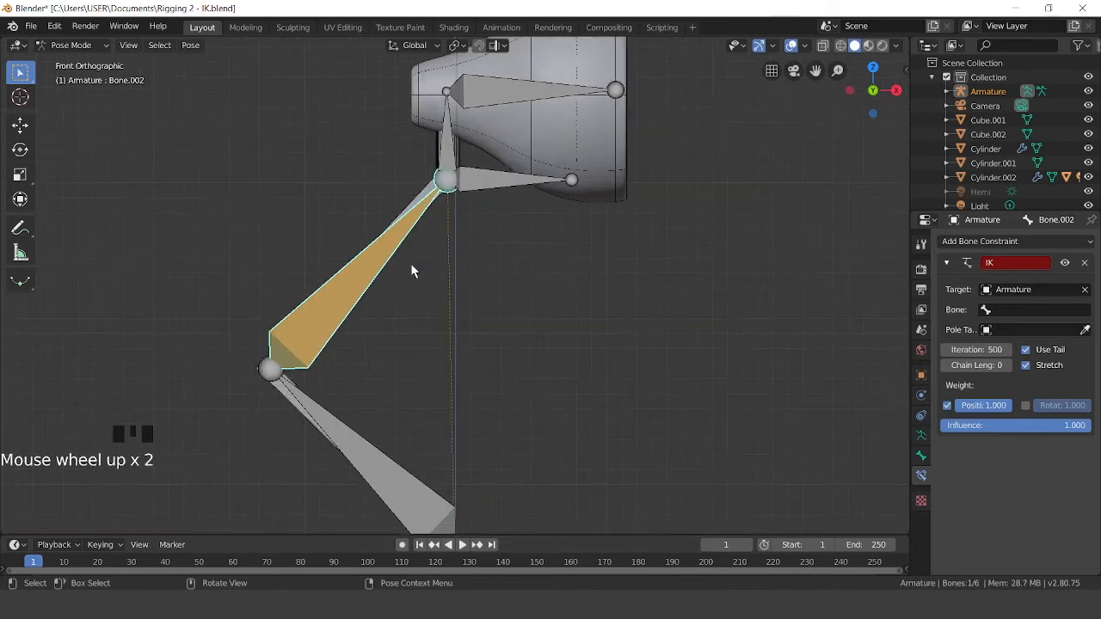
click(1006, 310)
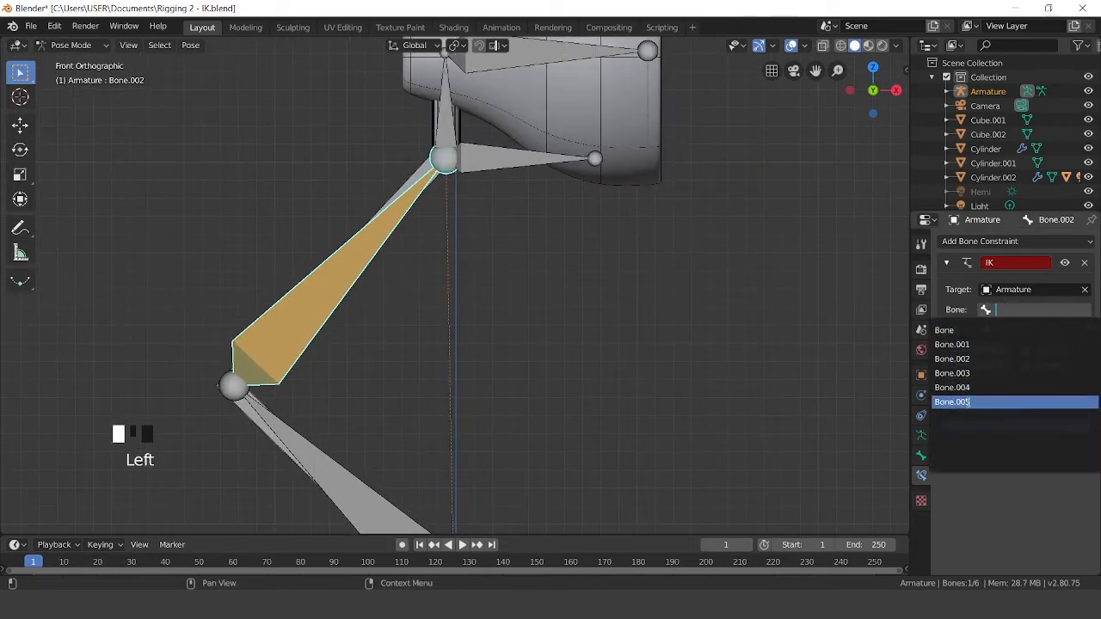
click(978, 403)
Test the IK chain by moving the horizontal control bone around in the front view, and undo the move
click(509, 163)
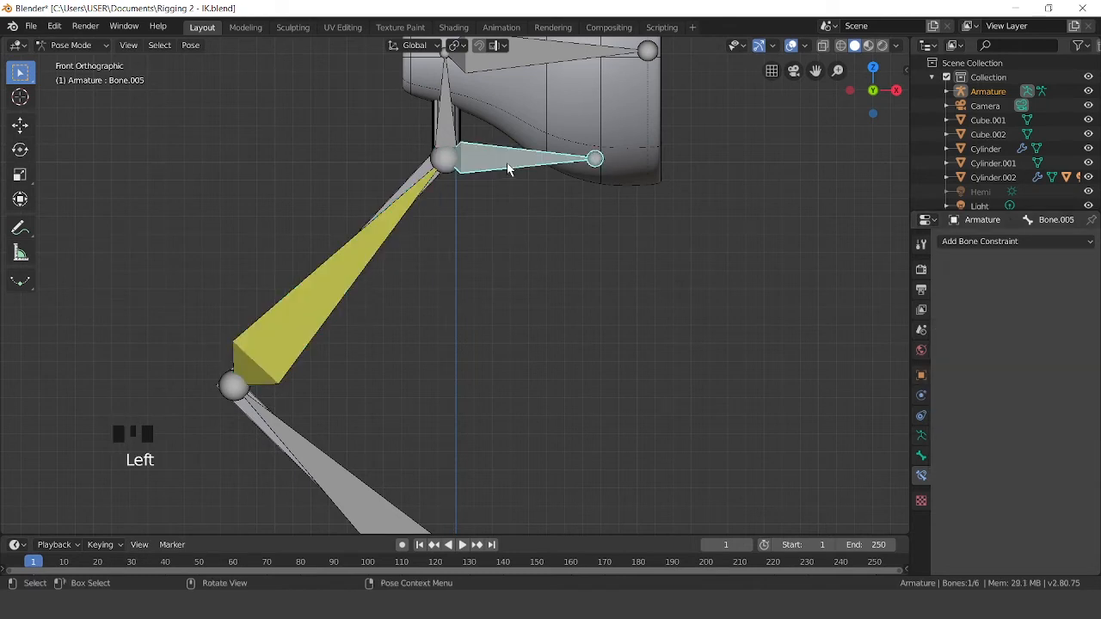
scroll(506, 169, down, 3)
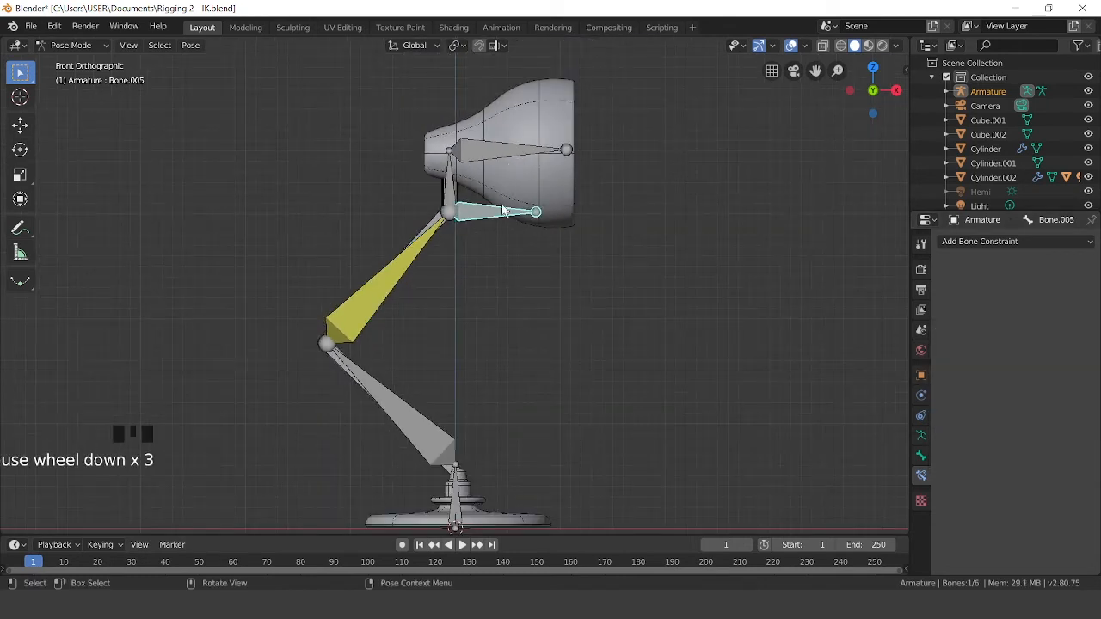
key(g)
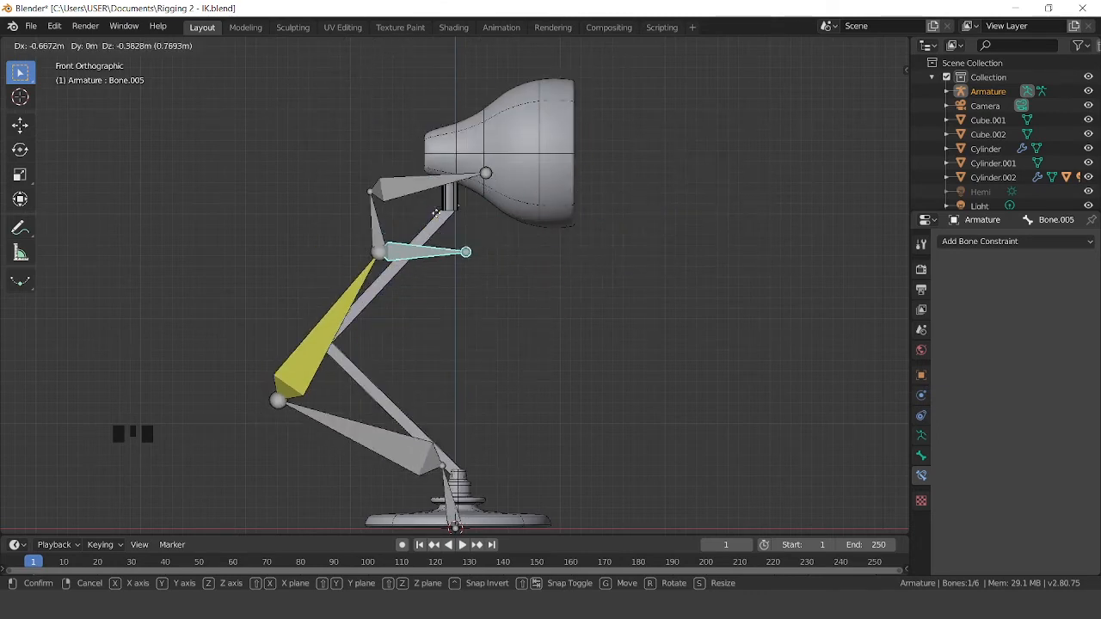
click(524, 216)
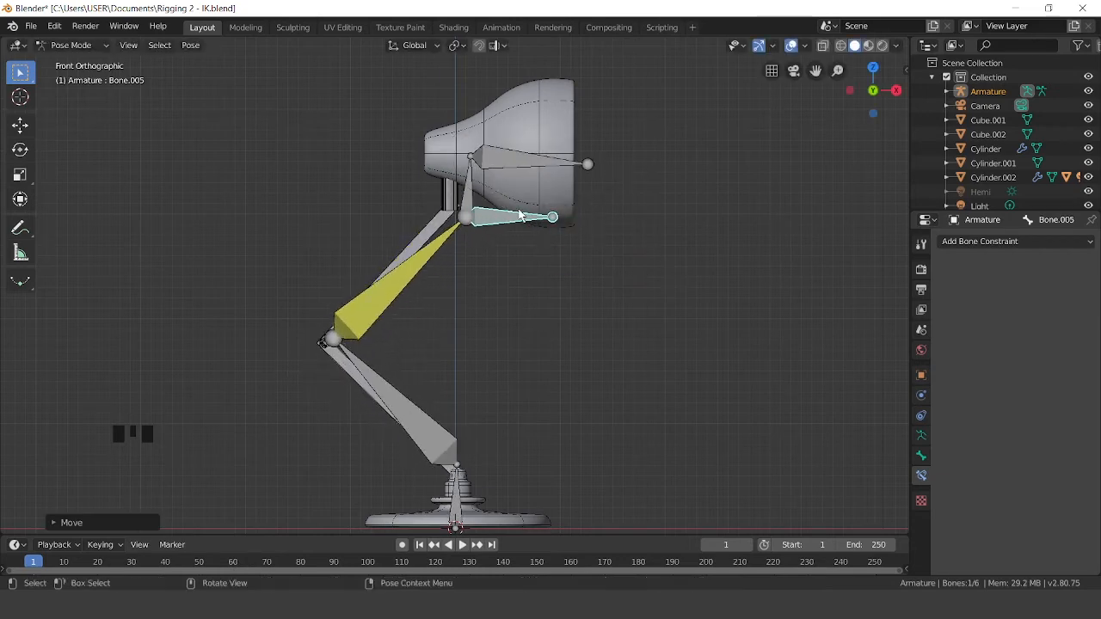
key(ctrl+z)
Return from Pose Mode to Object Mode, deselect the armature and select the lamp shade mesh
scroll(525, 206, up, 4)
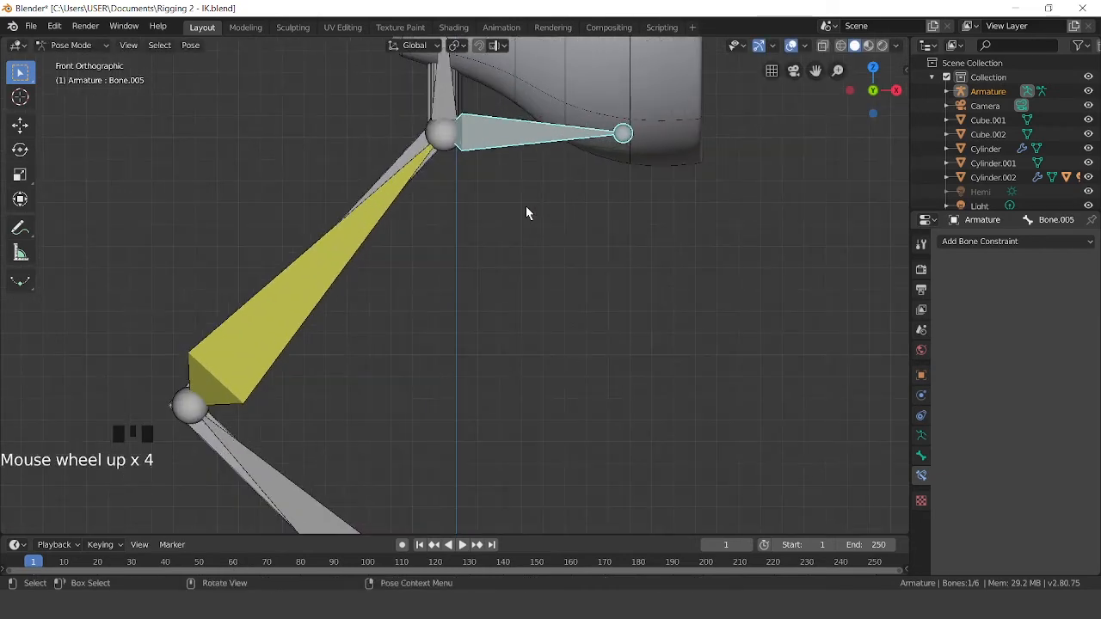
scroll(525, 206, down, 3)
scroll(522, 229, down, 2)
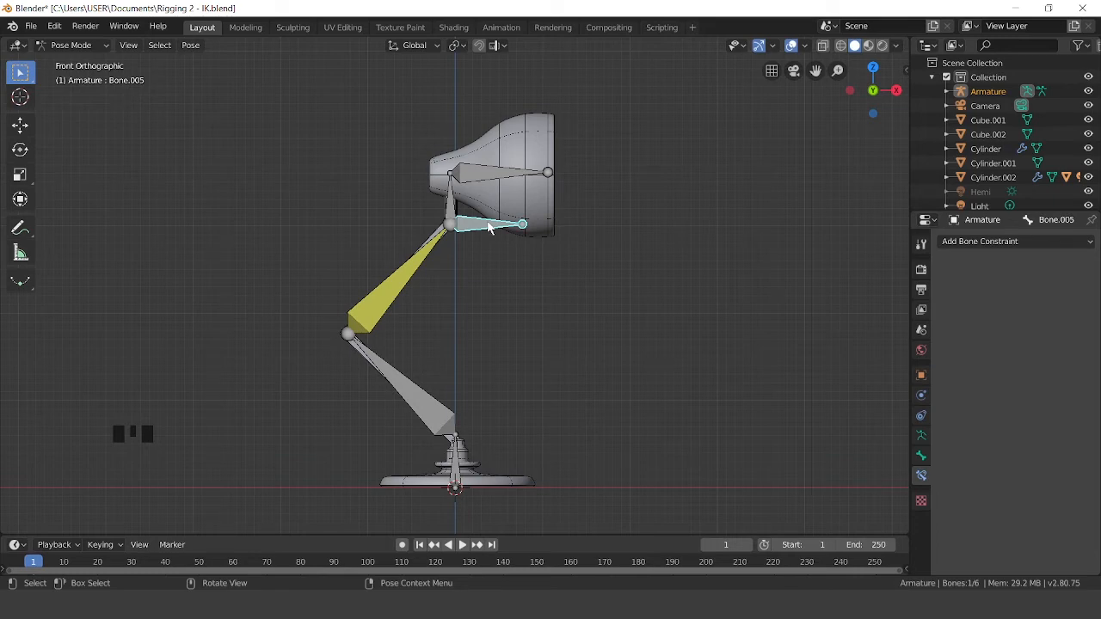
scroll(511, 234, up, 5)
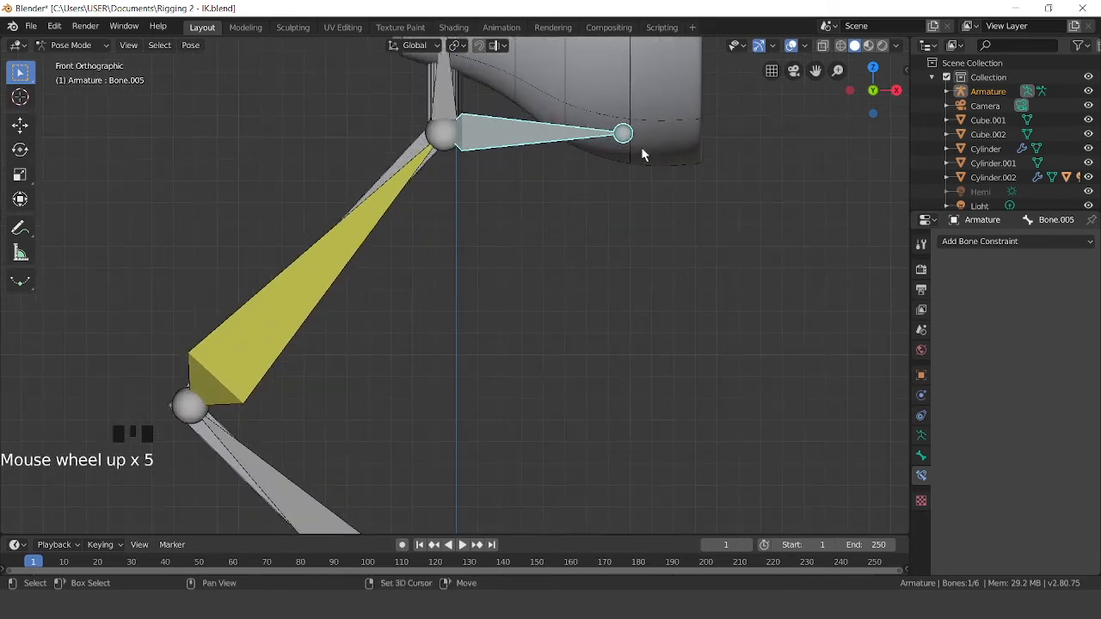
shift+middle_drag(642, 154, 592, 393)
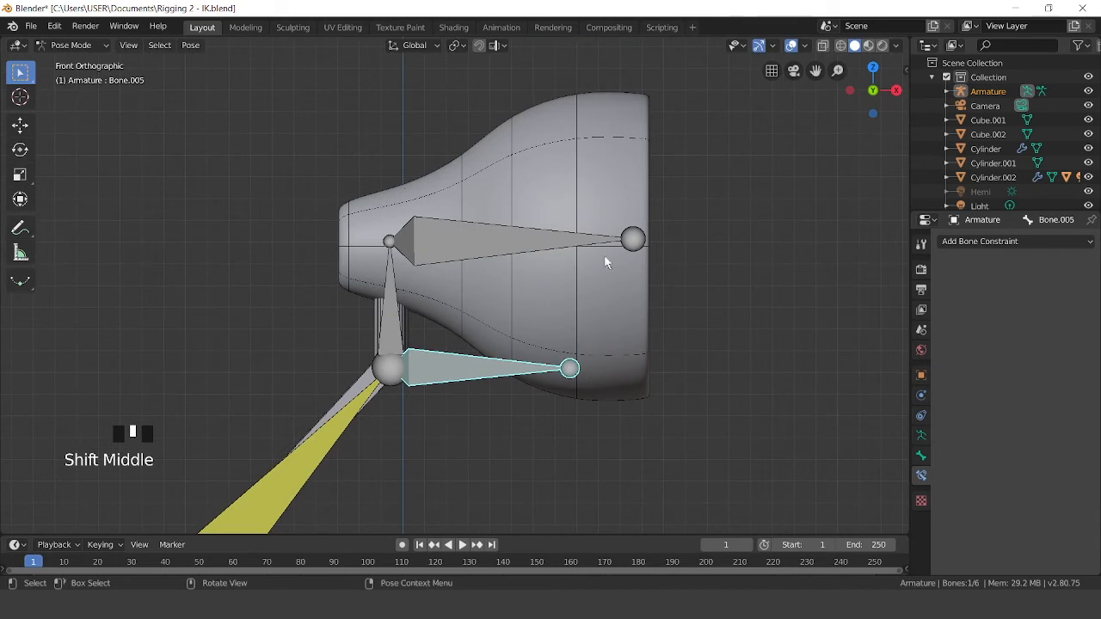
click(73, 45)
click(79, 61)
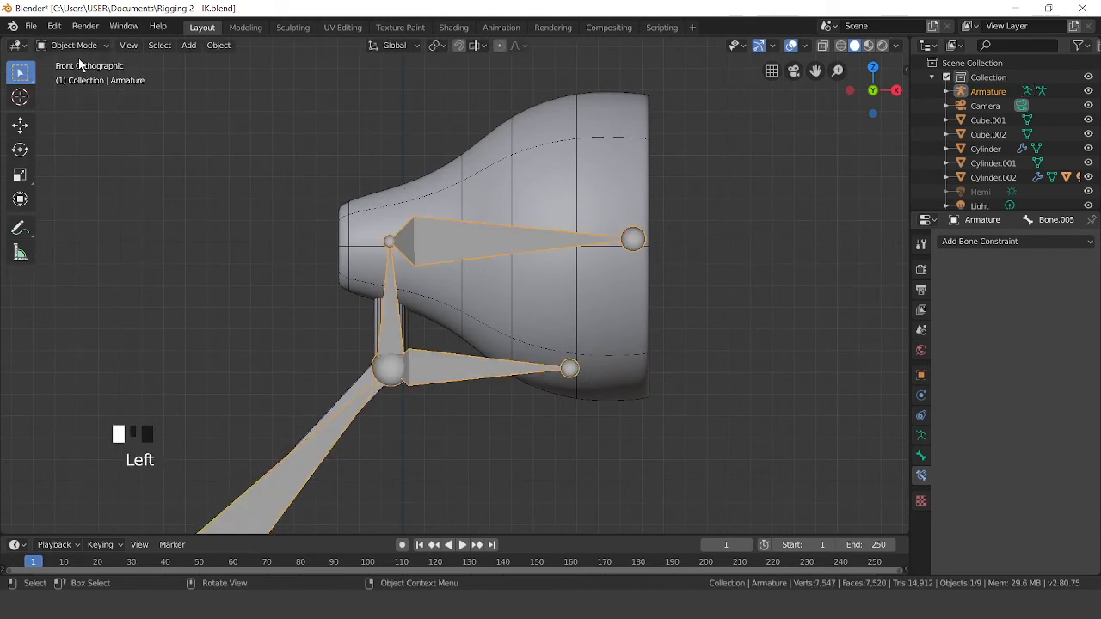
click(723, 174)
scroll(658, 189, down, 6)
scroll(553, 353, up, 3)
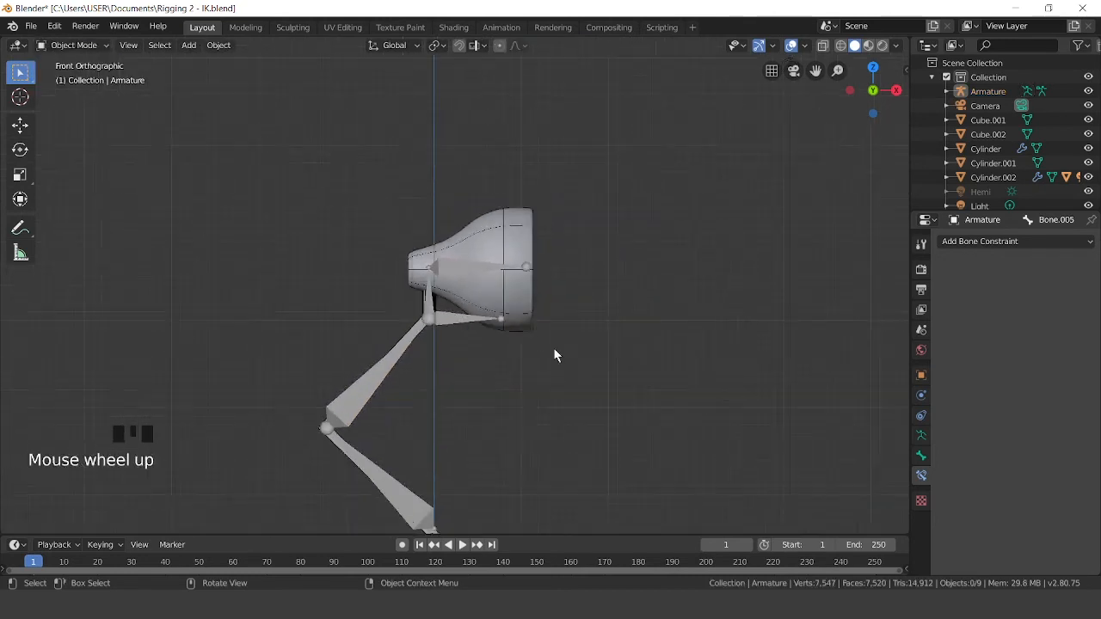
shift+middle_drag(553, 352, 646, 332)
scroll(563, 206, up, 3)
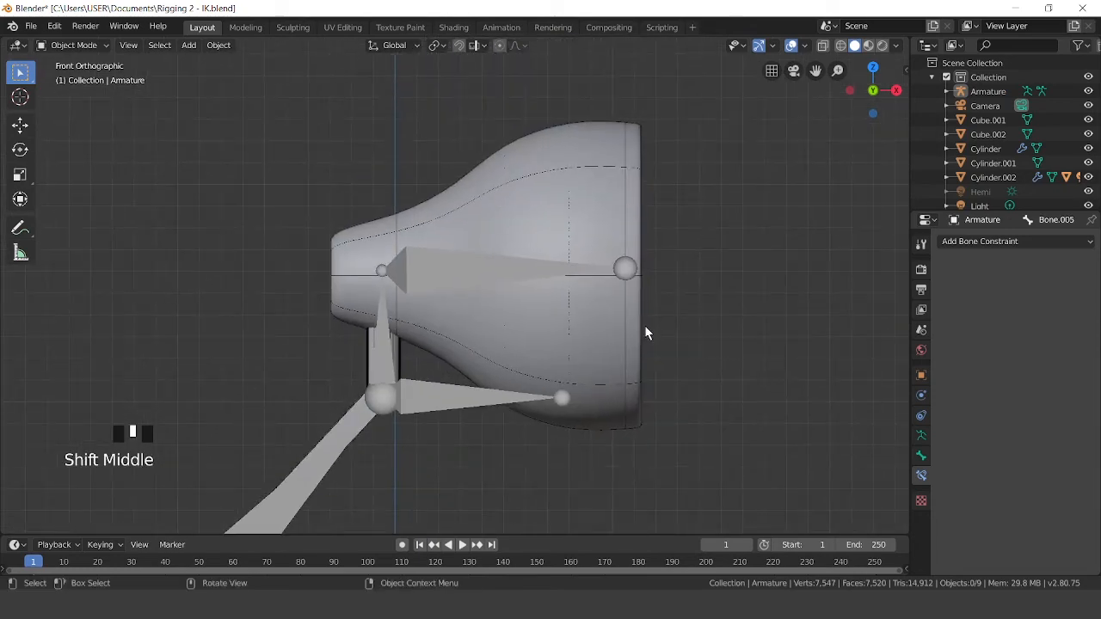
click(603, 191)
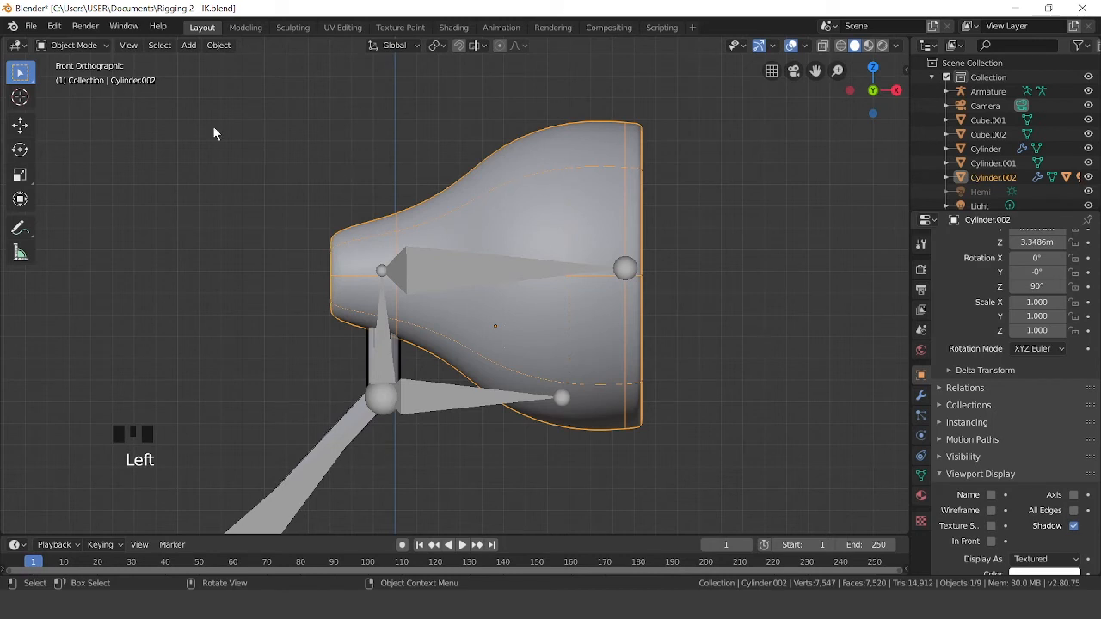
Add the armature to the selection as the active object alongside the lamp shade and enter Pose Mode
click(82, 45)
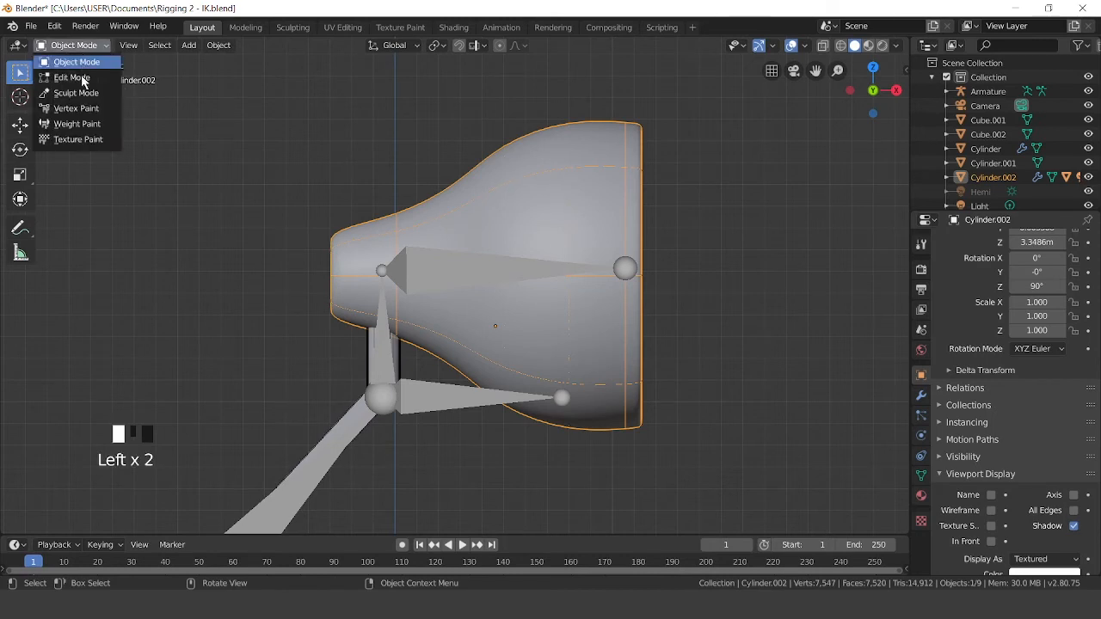
click(561, 216)
shift+click(485, 283)
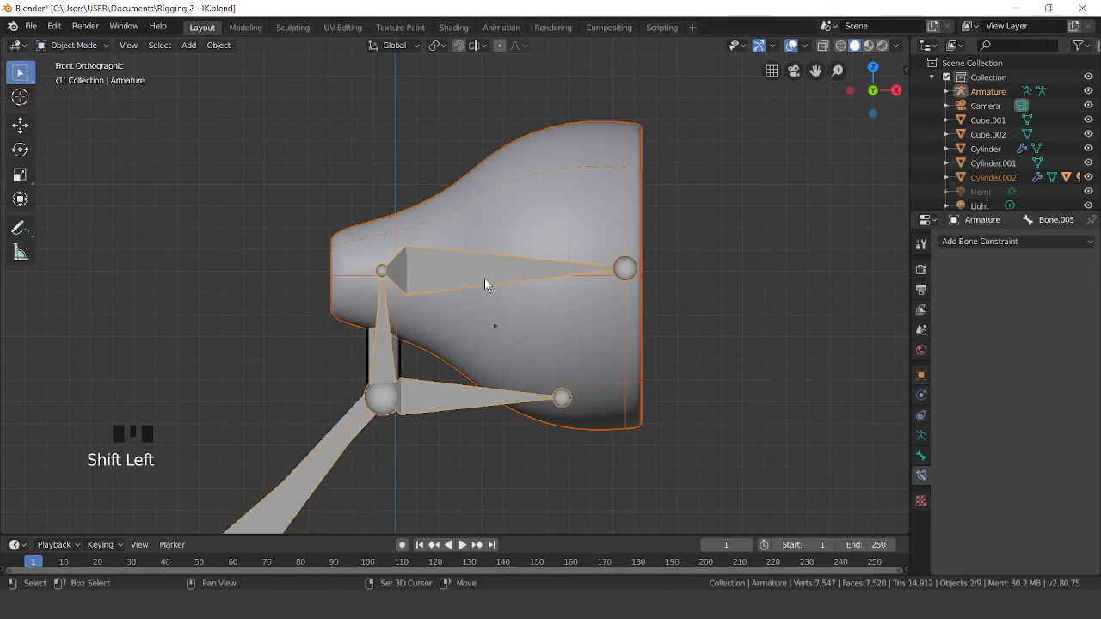
click(77, 44)
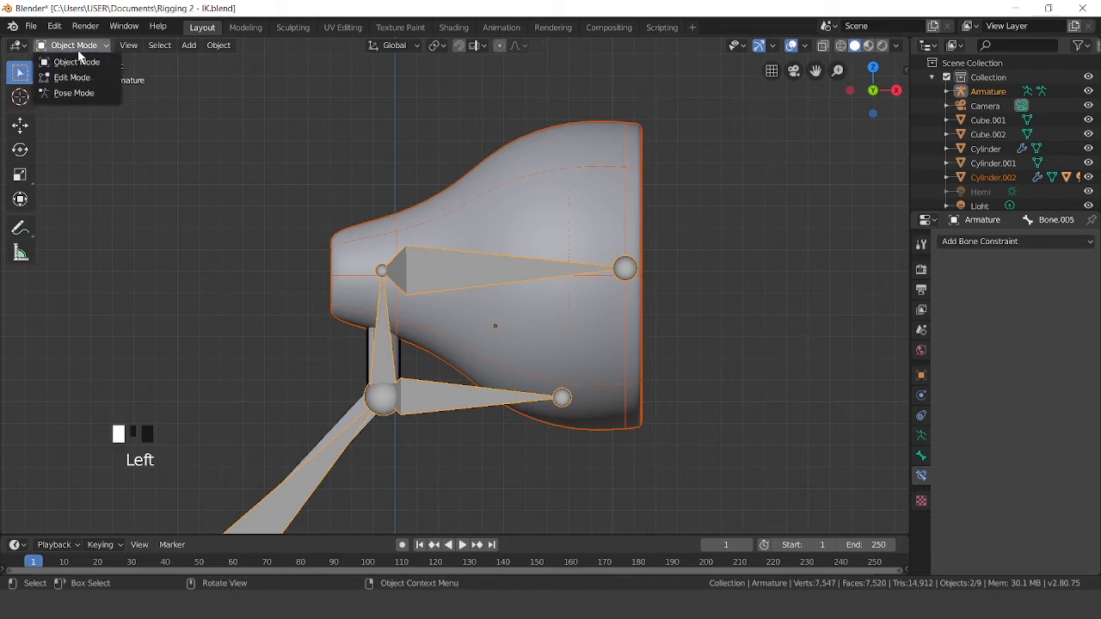
click(76, 94)
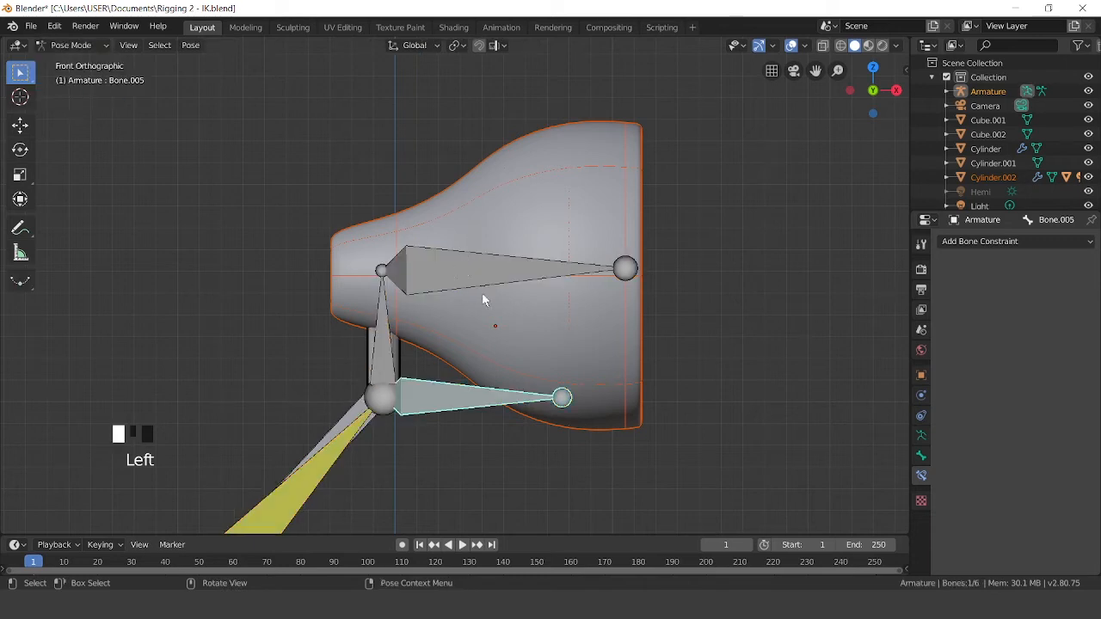
Select the horizontal bone inside the lamp shade and parent the shade mesh to it with the Bone option
click(472, 272)
scroll(471, 275, down, 3)
scroll(473, 277, up, 6)
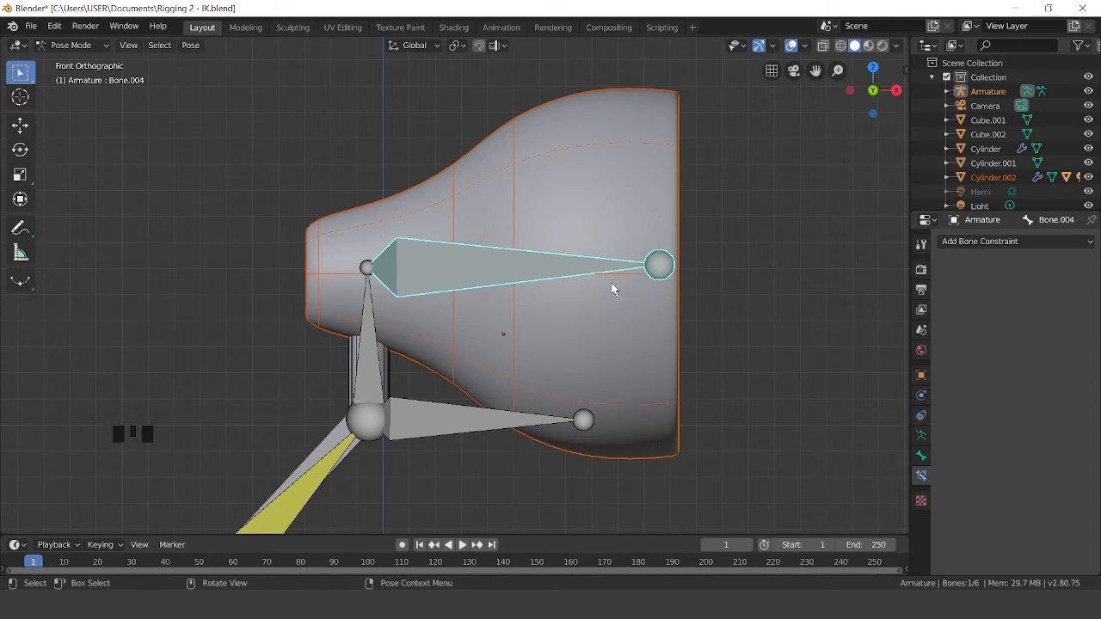
key(ctrl+p)
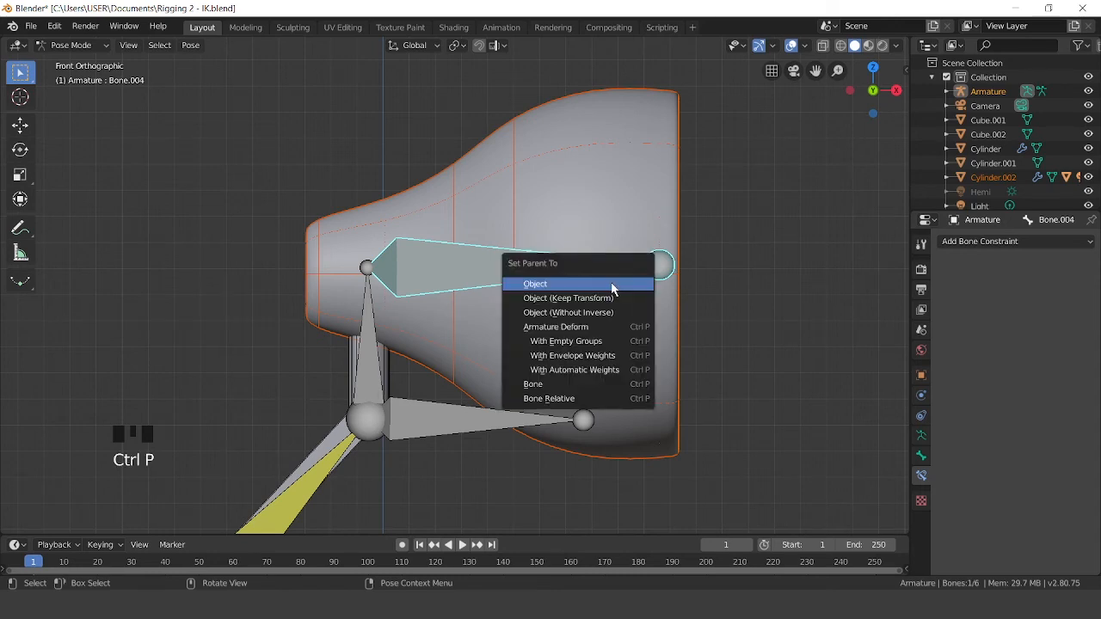
click(611, 384)
scroll(611, 383, down, 2)
scroll(610, 384, down, 1)
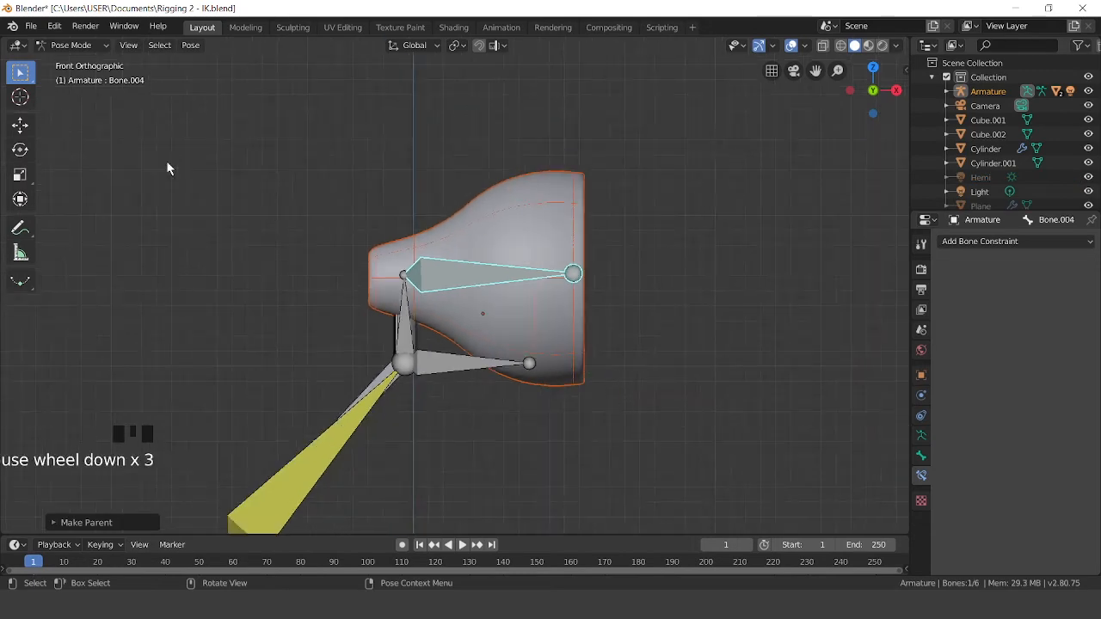
Return to Object Mode, select the short neck cylinder below the shade plus the armature, and enter Pose Mode
click(96, 45)
click(77, 62)
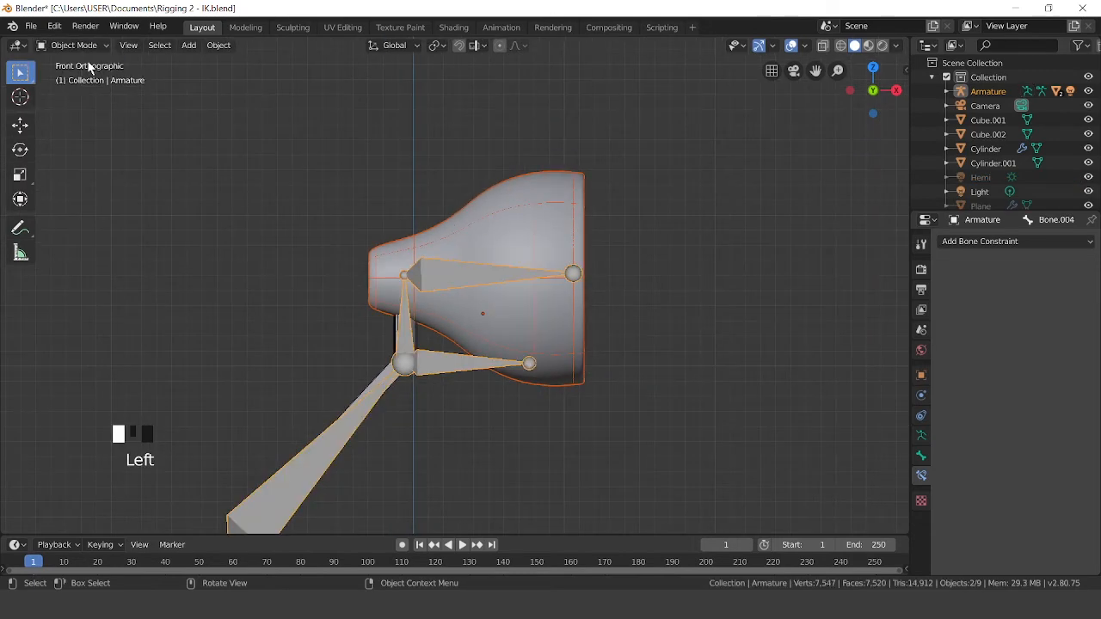
scroll(375, 354, up, 6)
click(336, 416)
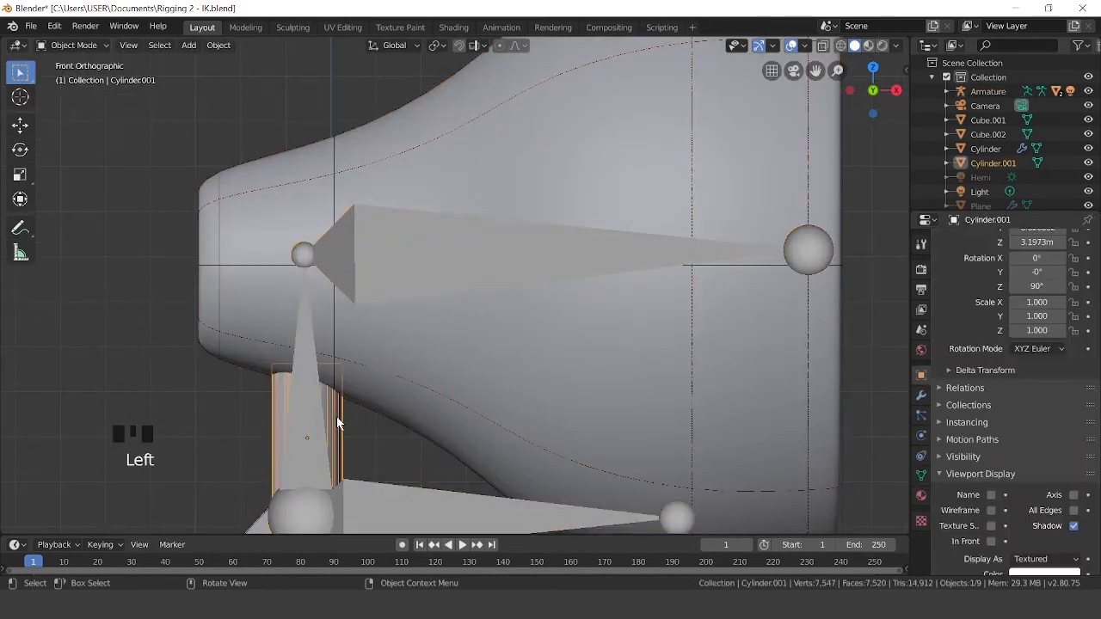
shift+middle_drag(379, 418, 446, 208)
shift+click(379, 206)
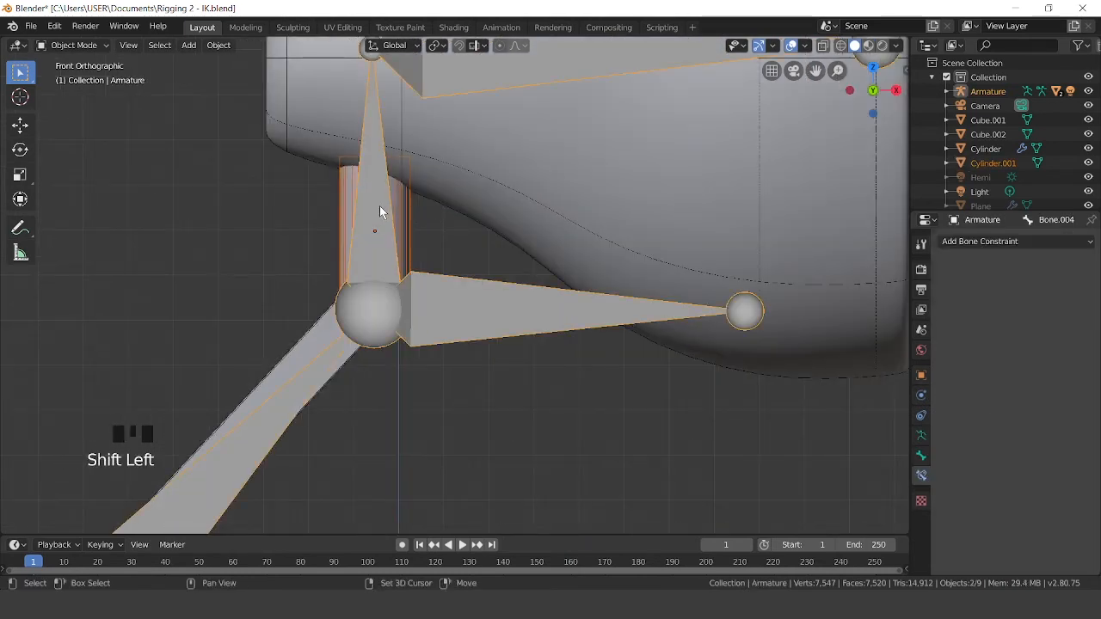
click(74, 45)
click(77, 93)
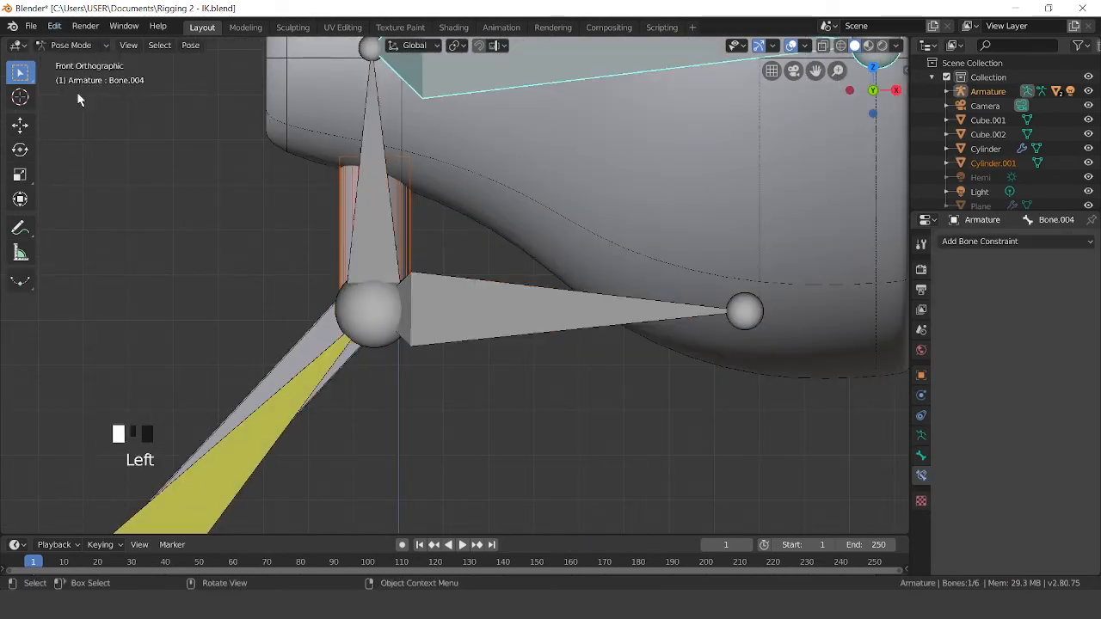
Select the vertical neck bone and parent the neck cylinder to it with the Bone option
click(387, 232)
scroll(383, 230, down, 6)
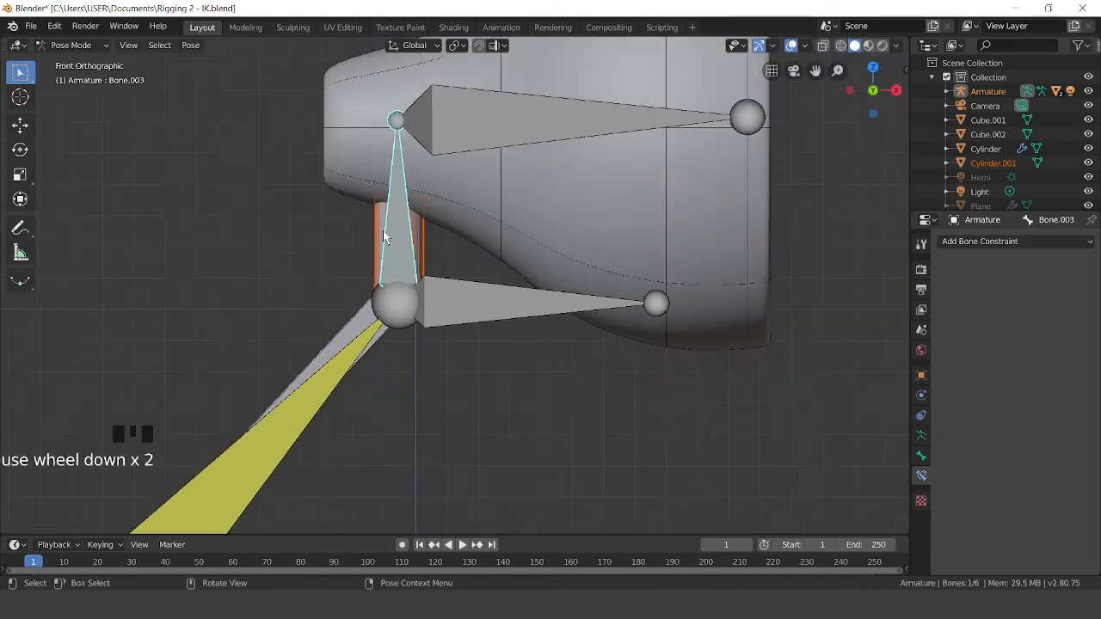
scroll(456, 248, up, 6)
scroll(456, 248, up, 1)
shift+middle_drag(436, 179, 486, 271)
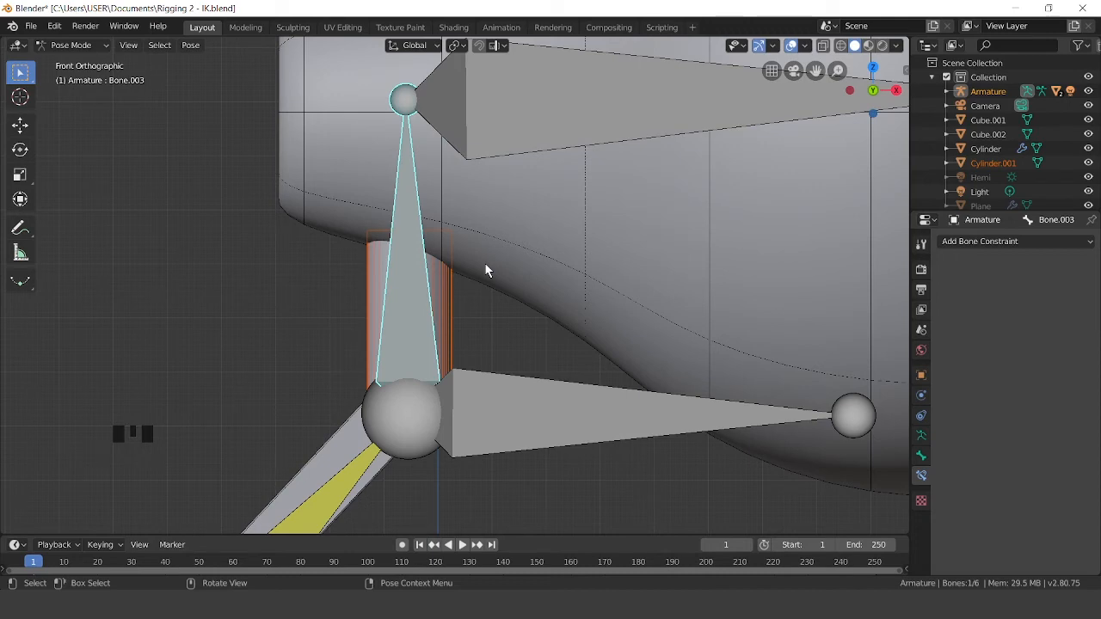
key(ctrl+p)
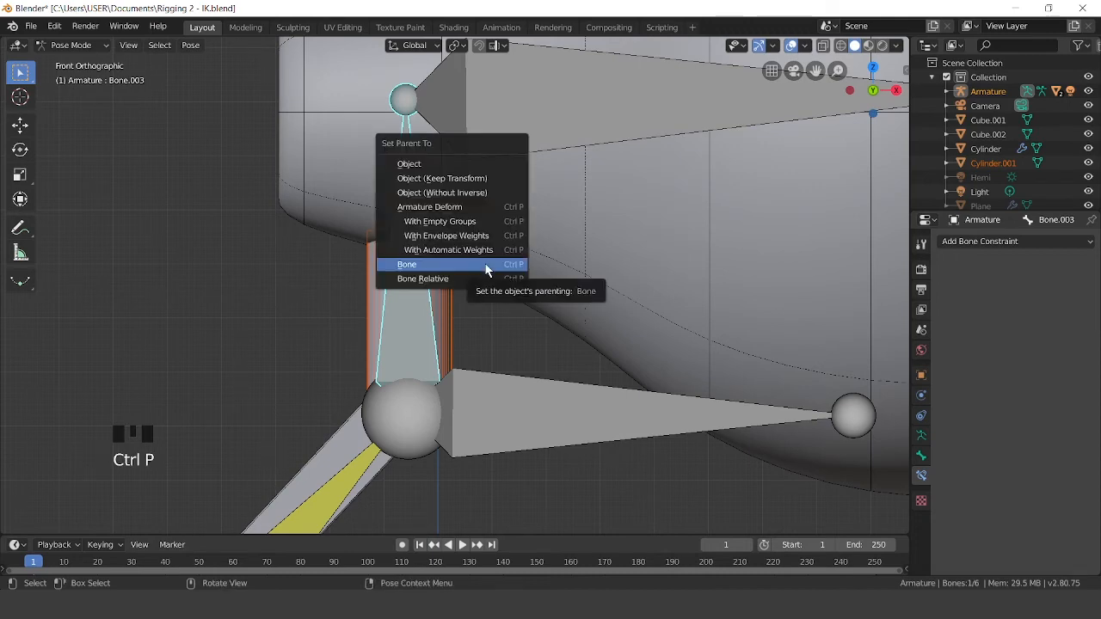
click(486, 265)
scroll(486, 270, down, 7)
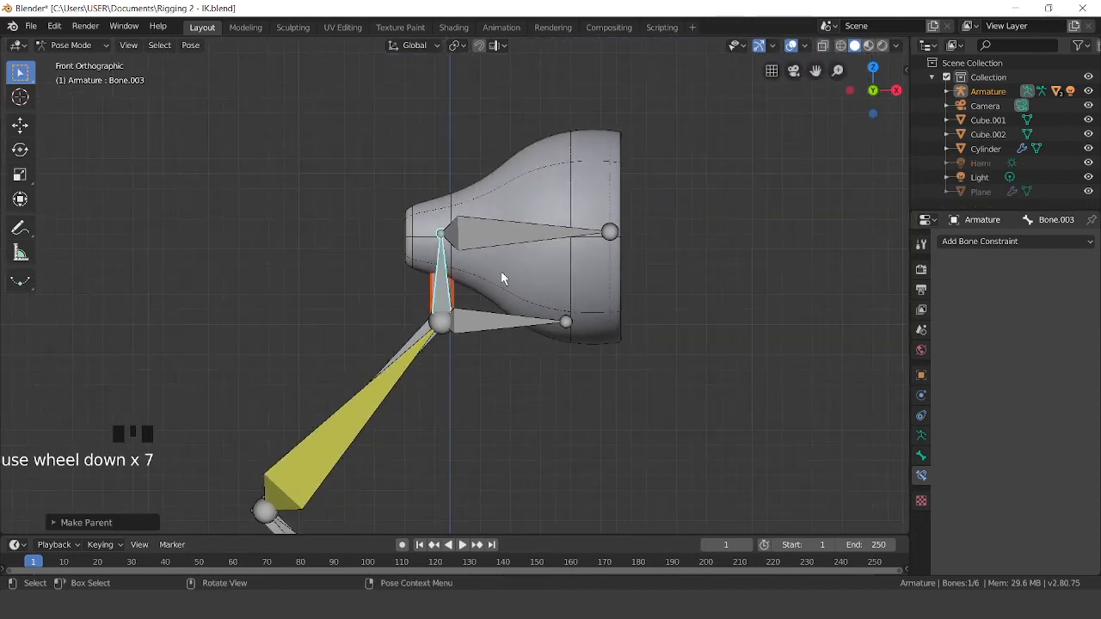
Test the parented shade and neck by moving the horizontal control bone at the arm joint, and undo the move
click(512, 322)
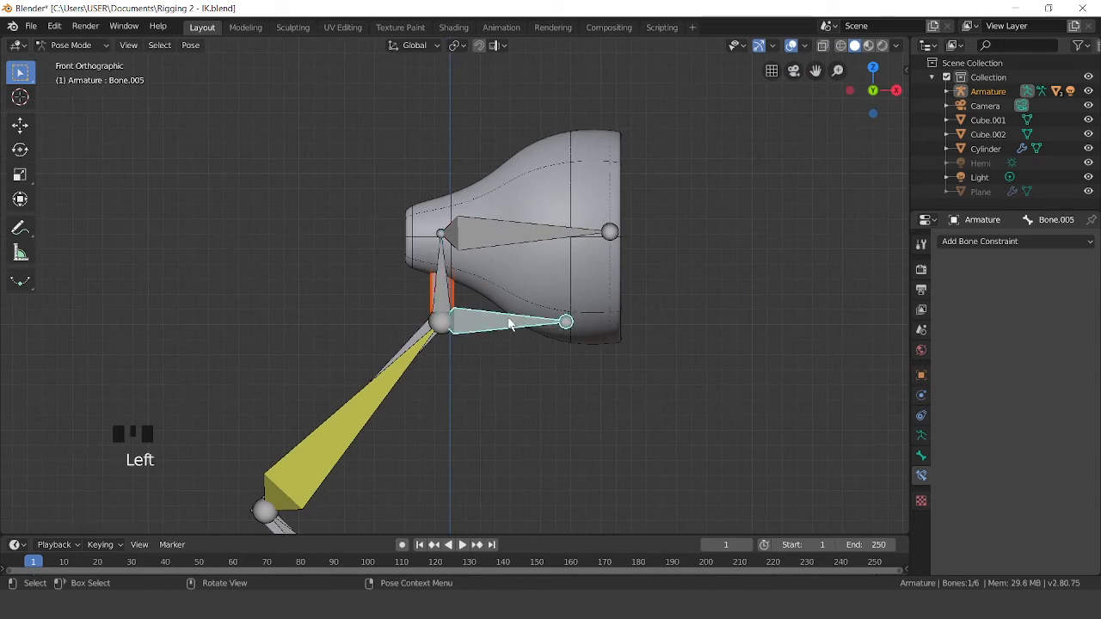
key(g)
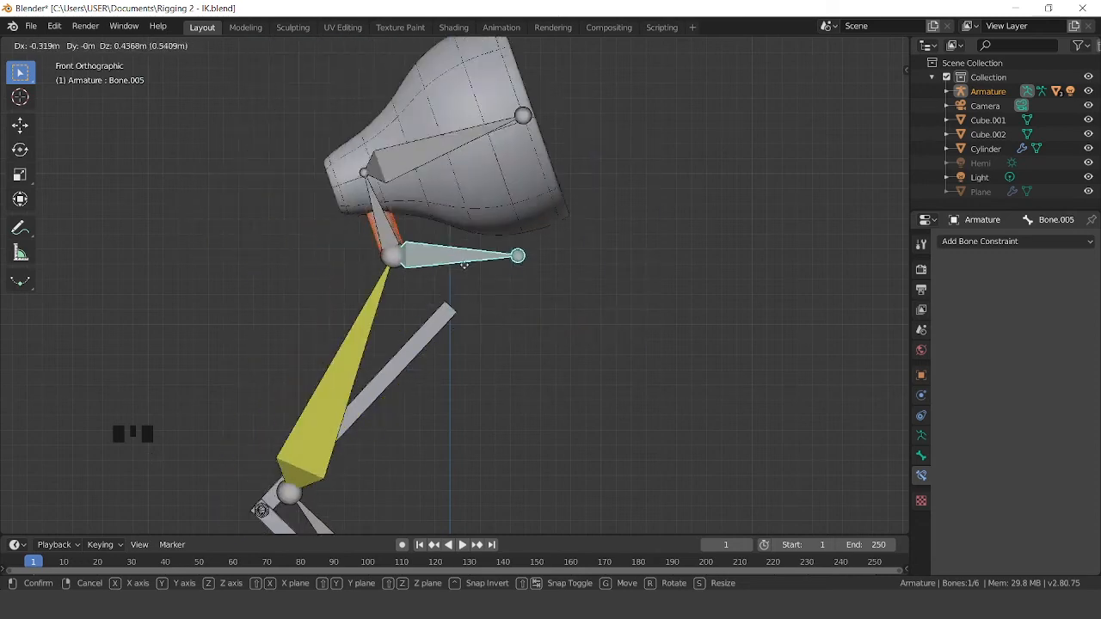
click(529, 311)
key(ctrl+z)
Return to Object Mode, select the upper arm mesh together with the armature, and enter Pose Mode
scroll(477, 398, up, 5)
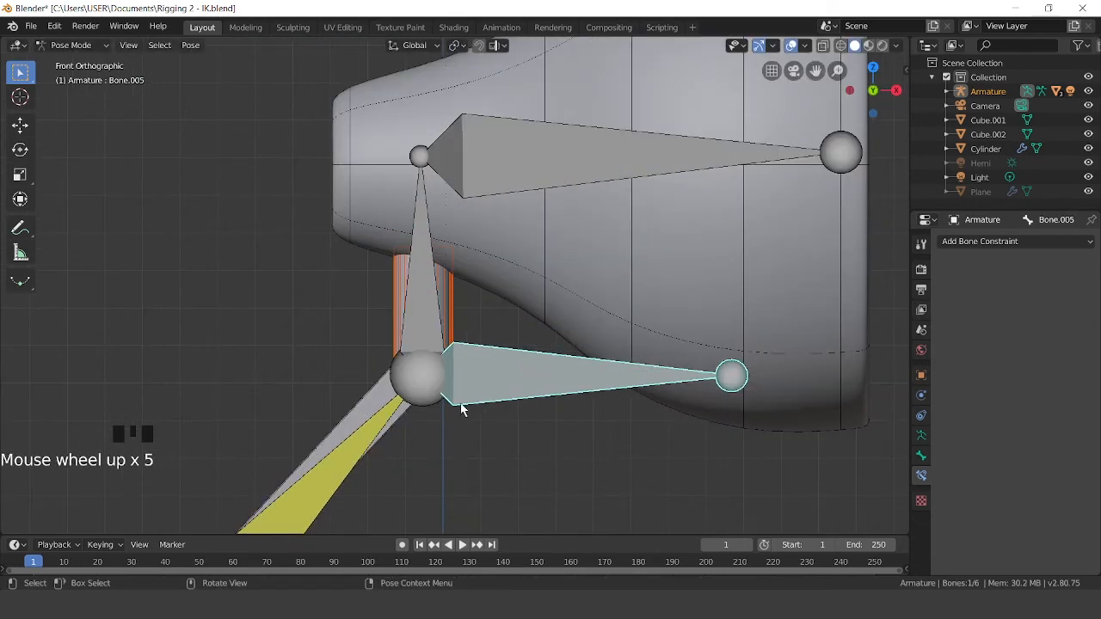
shift+middle_drag(262, 325, 326, 185)
click(48, 42)
click(67, 59)
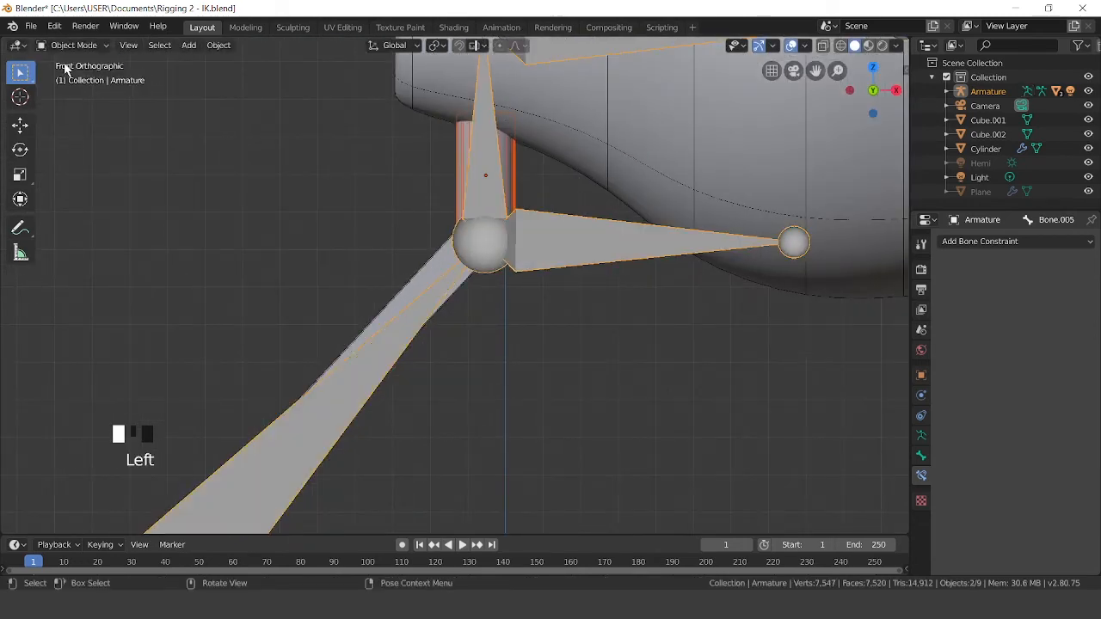
click(430, 270)
scroll(419, 336, down, 7)
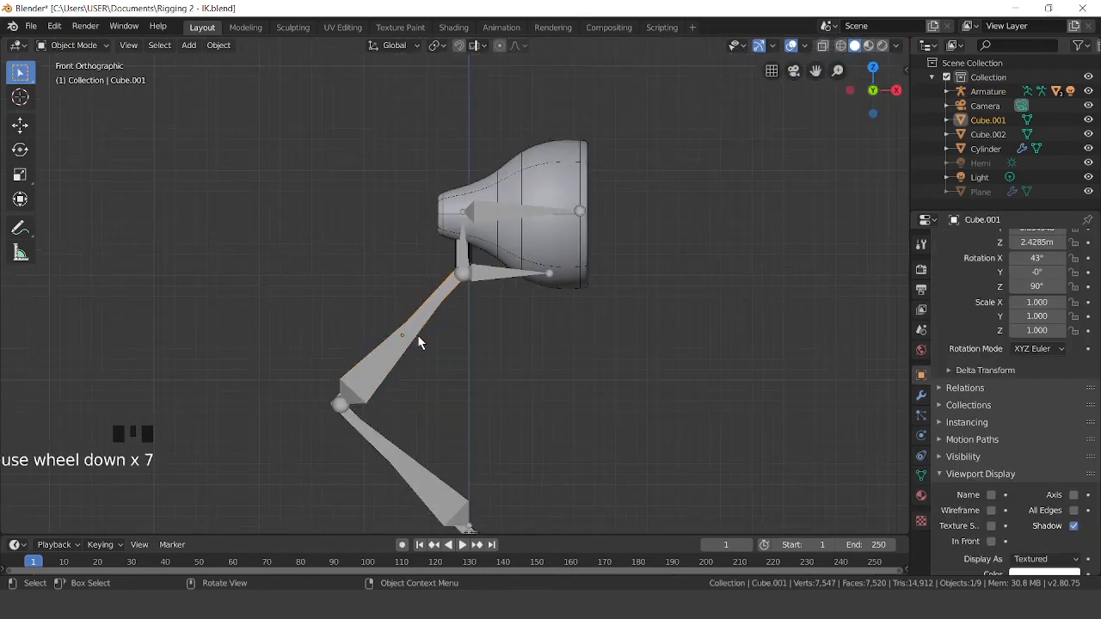
scroll(421, 343, up, 6)
shift+middle_drag(421, 343, 486, 193)
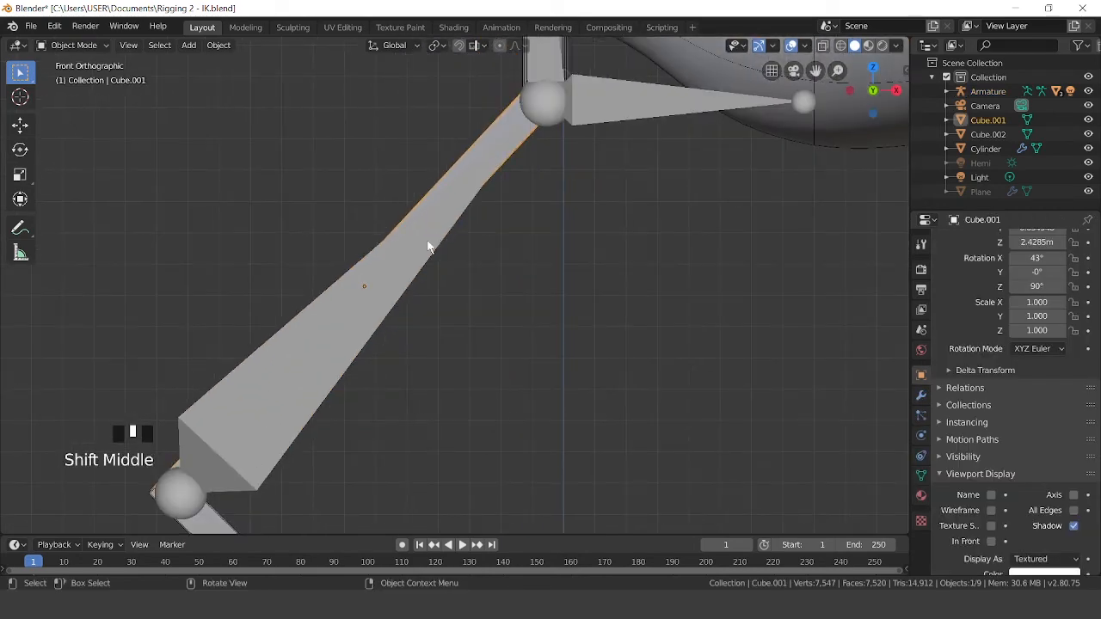
shift+click(408, 260)
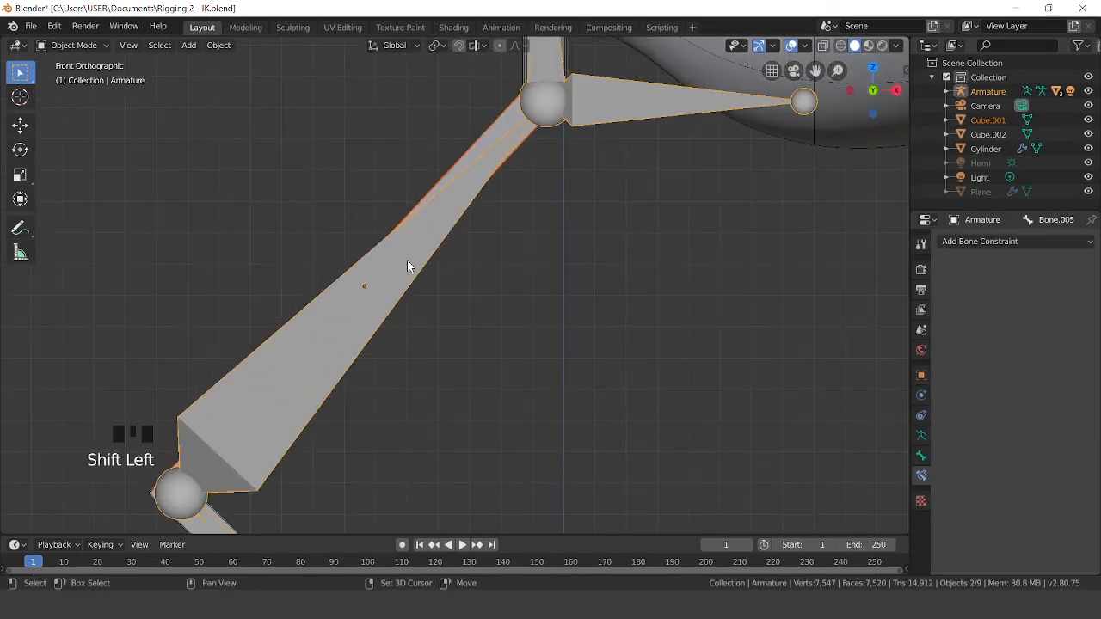
click(73, 44)
click(74, 93)
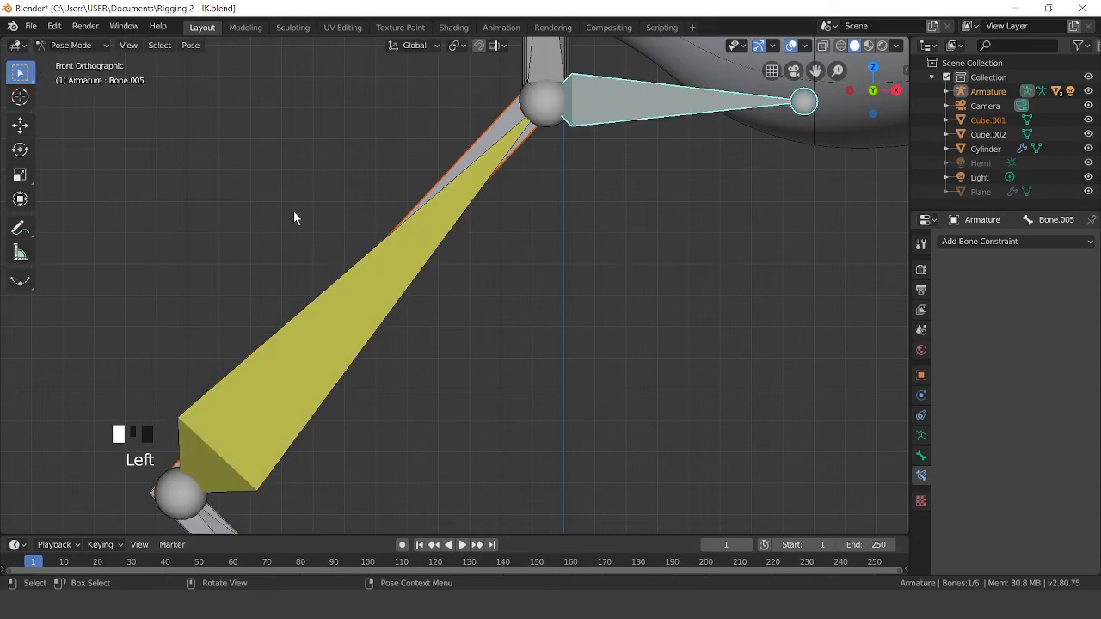
Select the upper arm bone and parent the upper arm mesh to it with the Bone option
click(372, 286)
scroll(446, 243, down, 1)
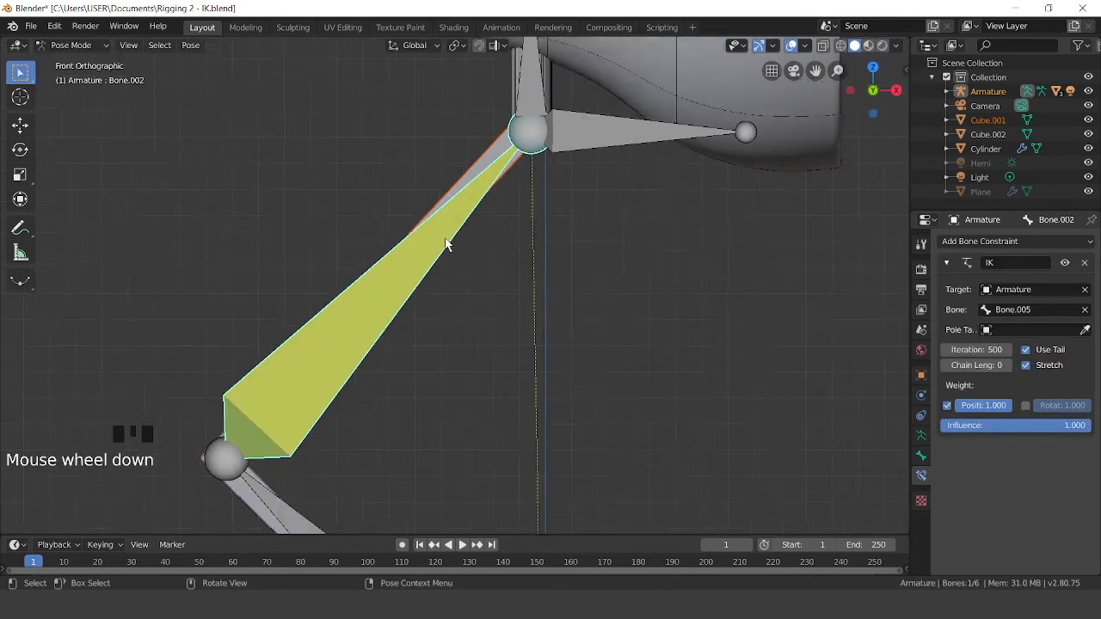
scroll(445, 244, up, 6)
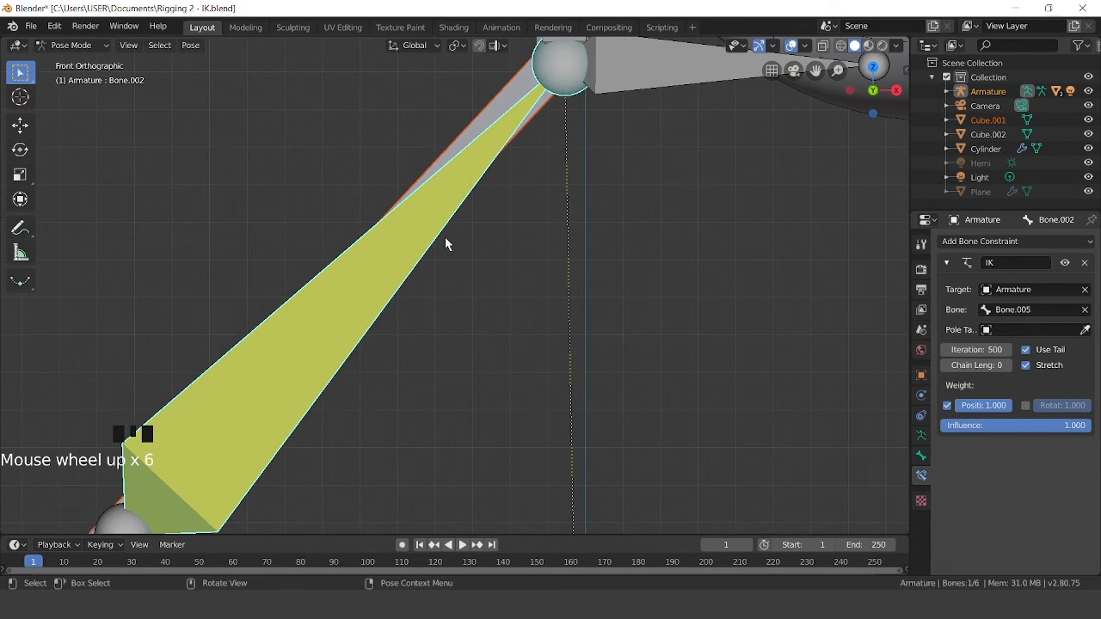
key(ctrl+p)
click(444, 236)
scroll(445, 243, down, 4)
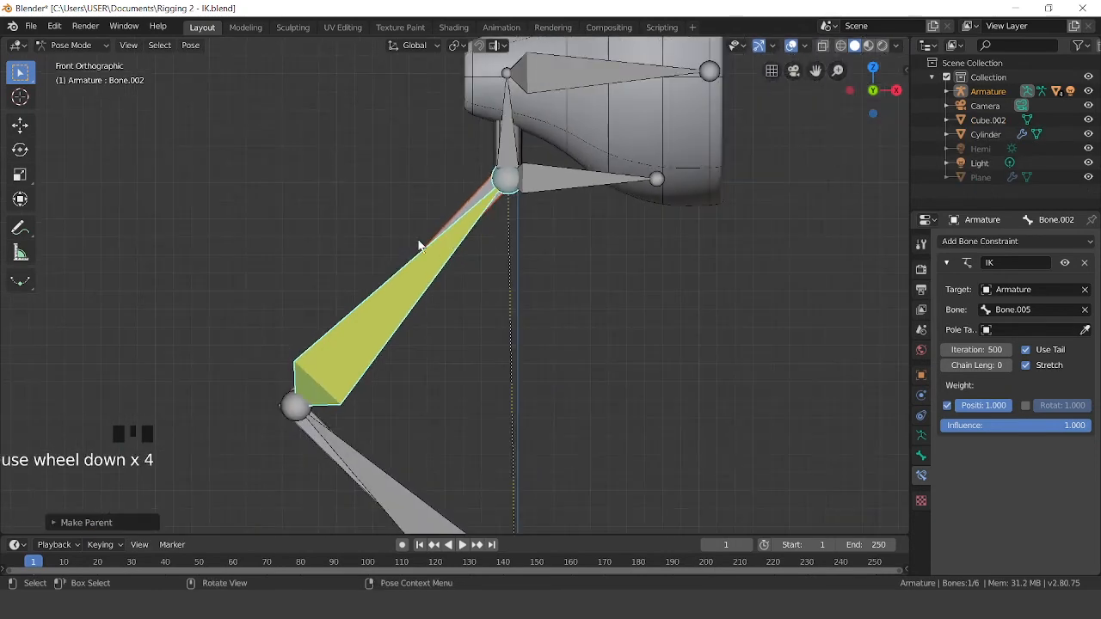
Return to Object Mode, select the lower arm mesh together with the armature, and enter Pose Mode
click(75, 45)
click(77, 45)
click(77, 62)
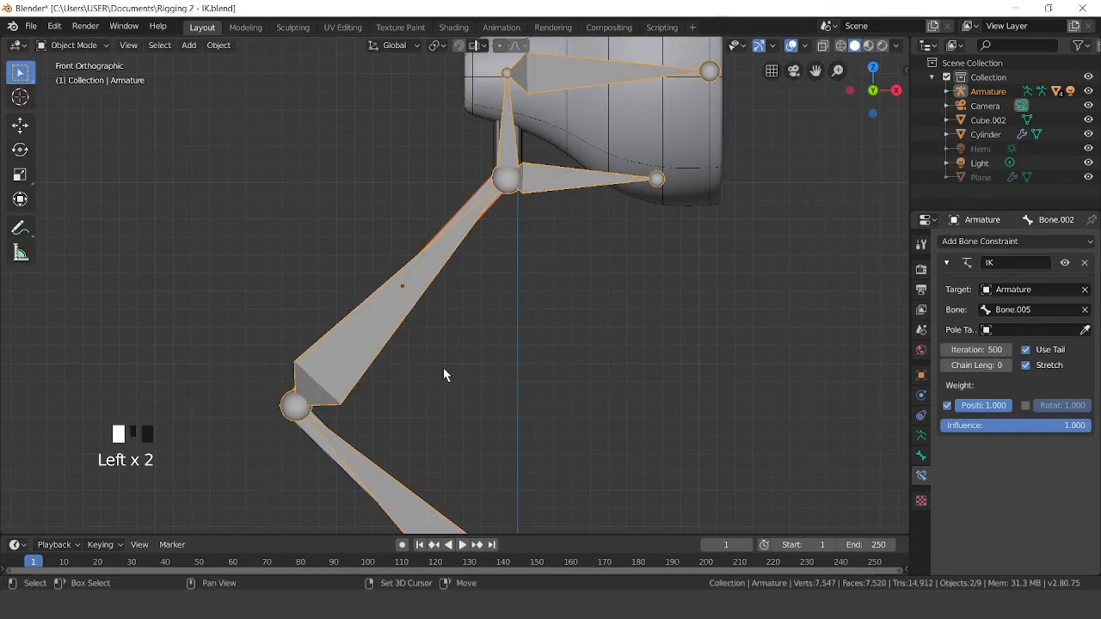
shift+middle_drag(443, 367, 457, 210)
scroll(466, 225, up, 5)
scroll(602, 457, down, 1)
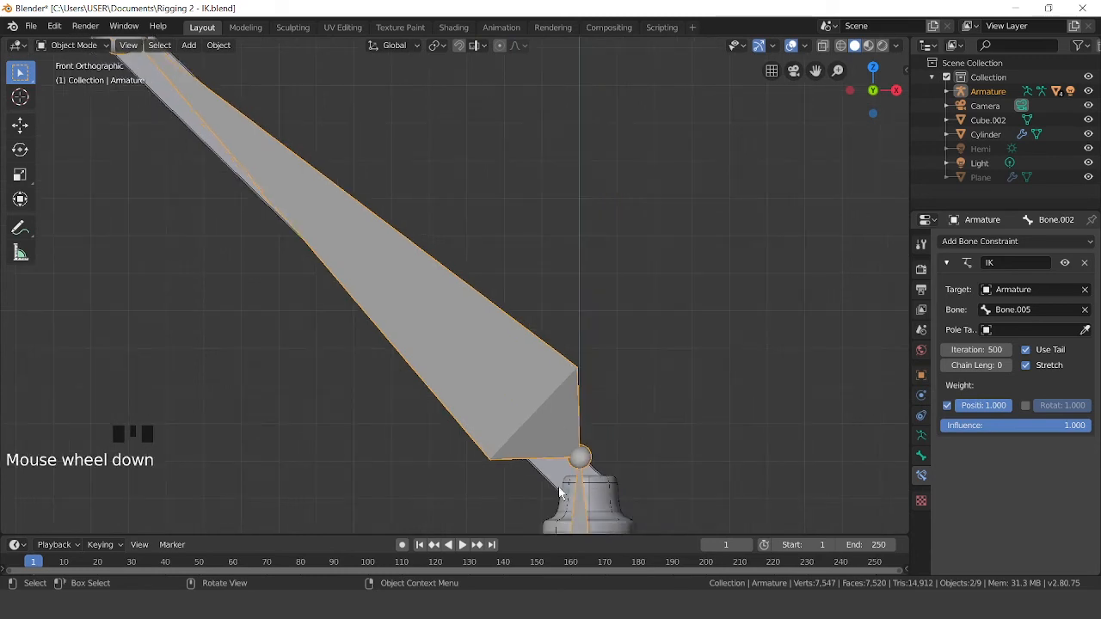
click(553, 476)
scroll(487, 387, down, 4)
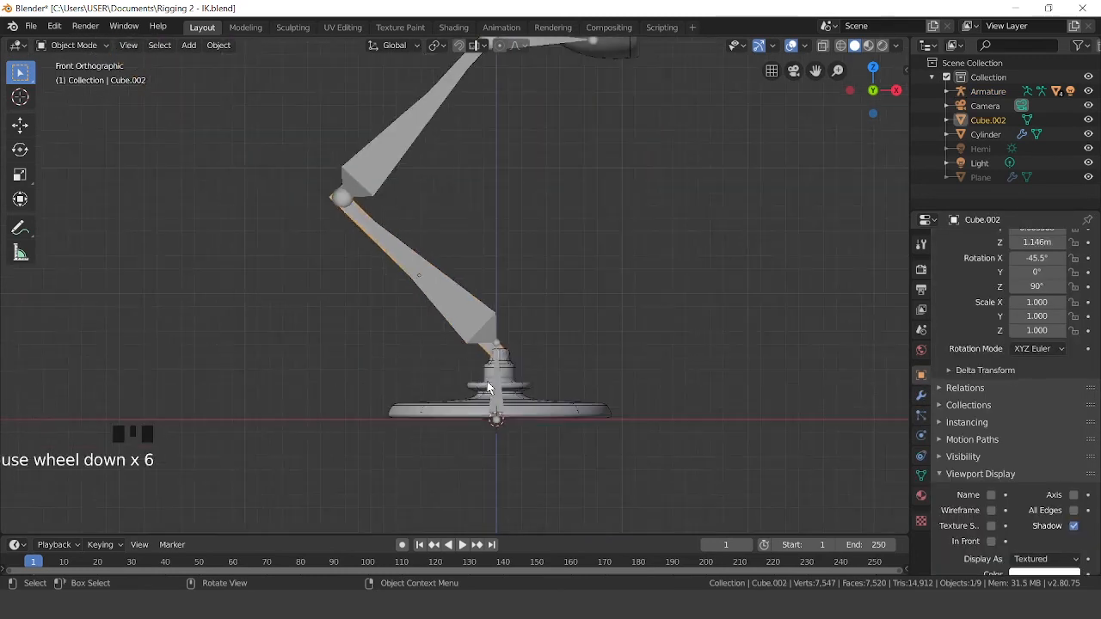
shift+middle_drag(486, 387, 508, 275)
shift+click(431, 306)
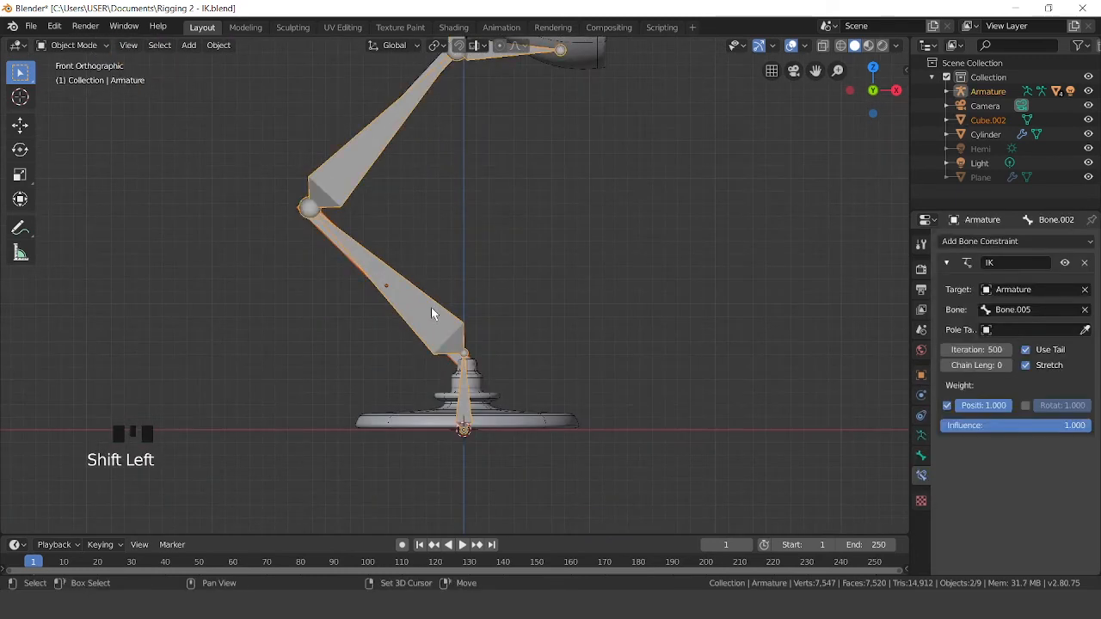
click(71, 45)
click(78, 93)
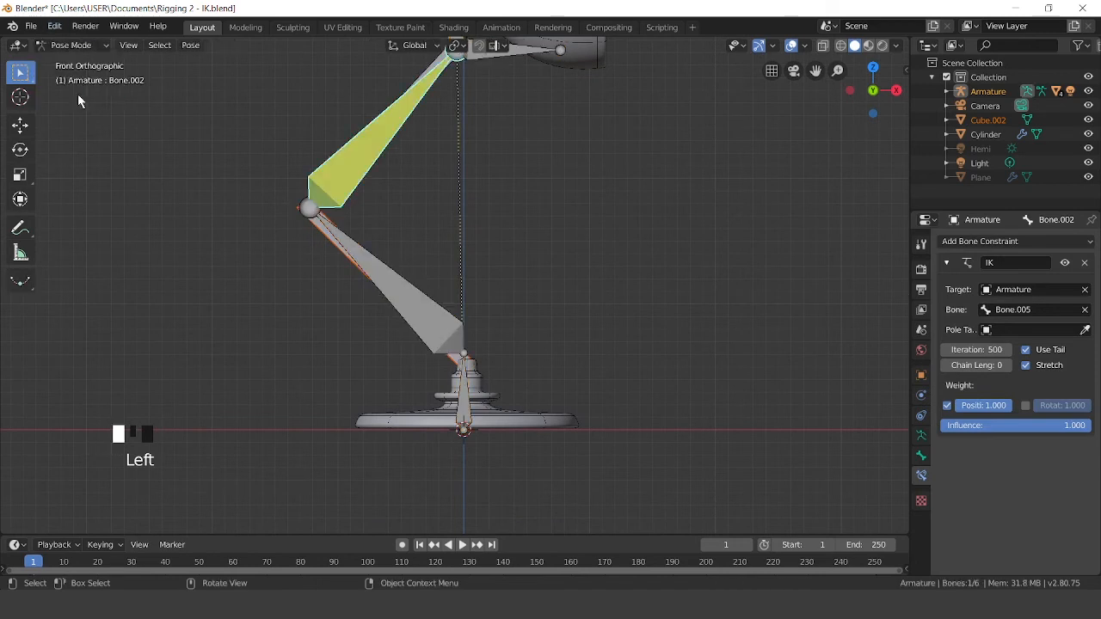
Select the lower arm bone and parent the lower arm mesh to it with the Bone option
click(372, 270)
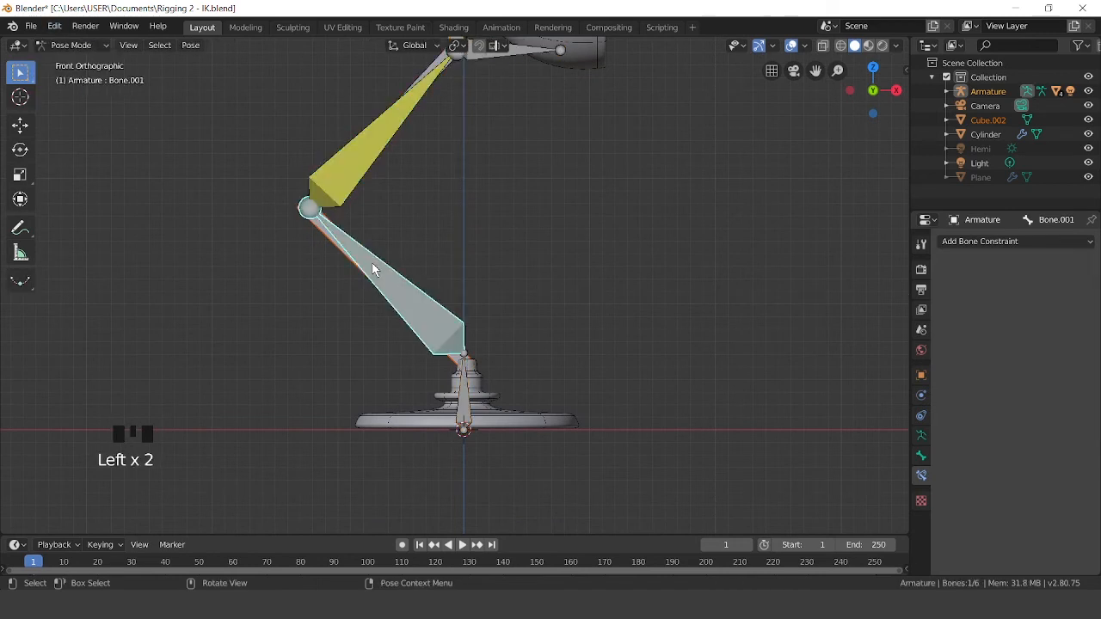
key(ctrl+p)
click(414, 279)
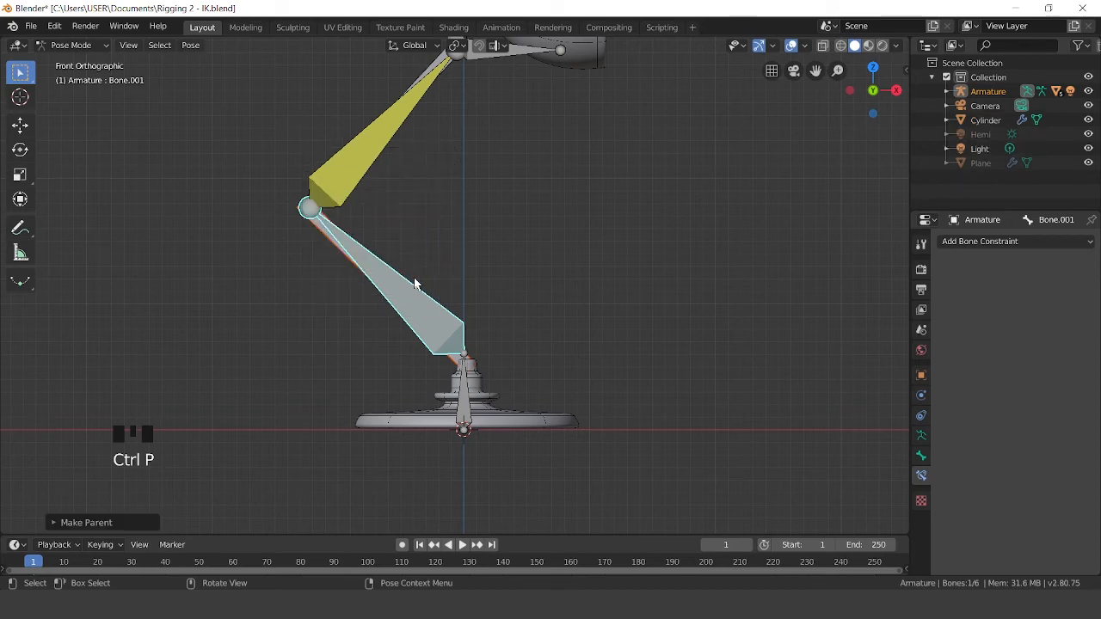
Return to Object Mode, select the lamp base mesh together with the armature, and enter Pose Mode
scroll(600, 433, up, 5)
shift+middle_drag(599, 432, 577, 80)
click(76, 45)
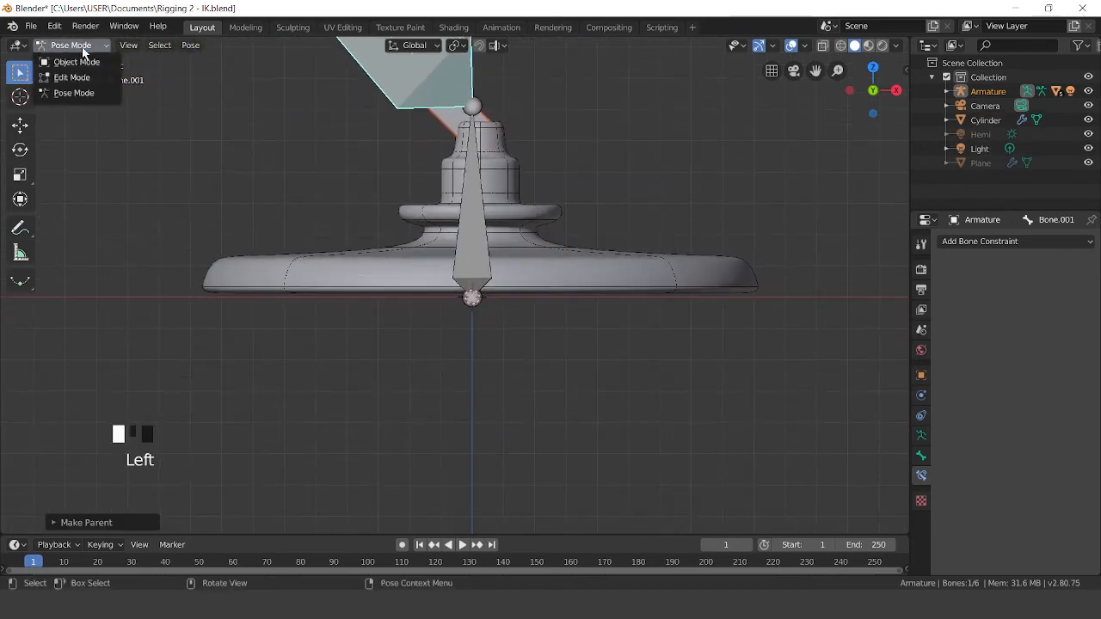
click(90, 65)
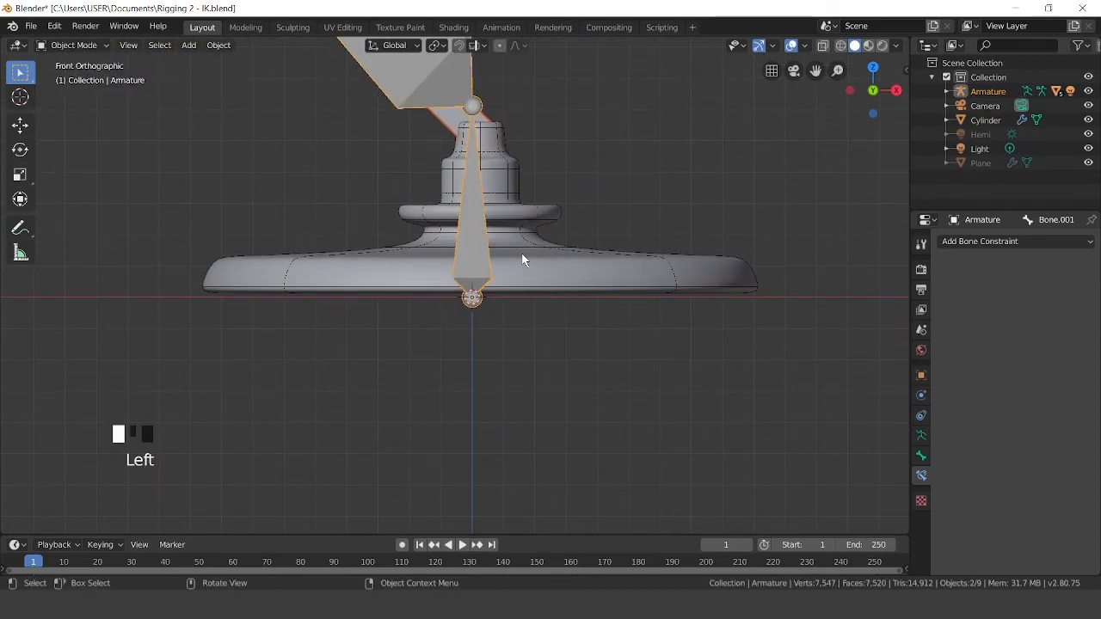
click(522, 259)
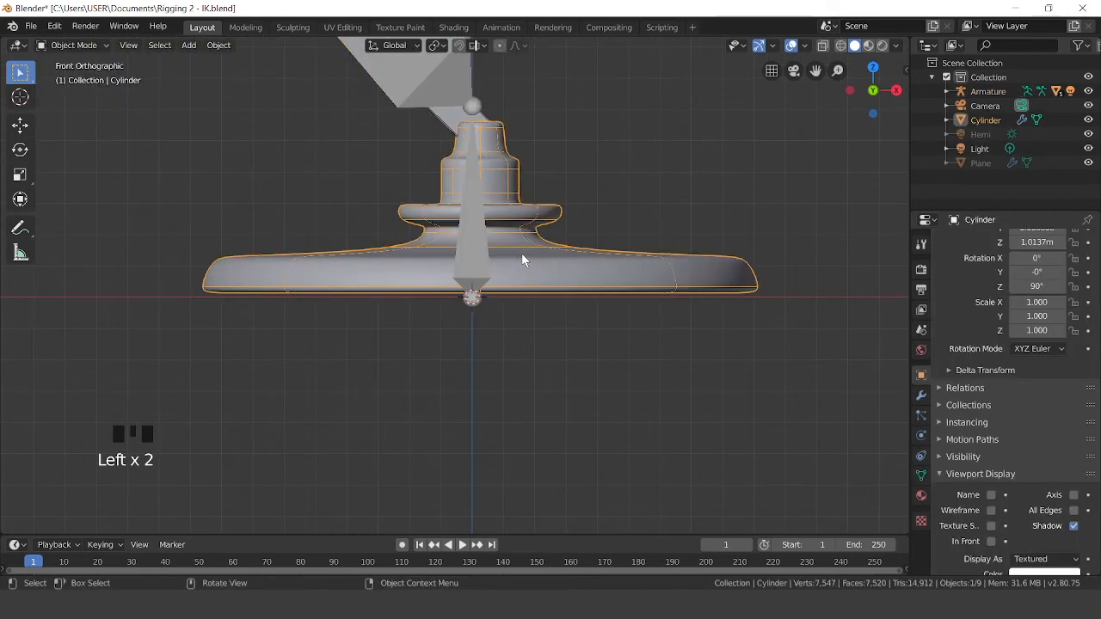
shift+click(472, 254)
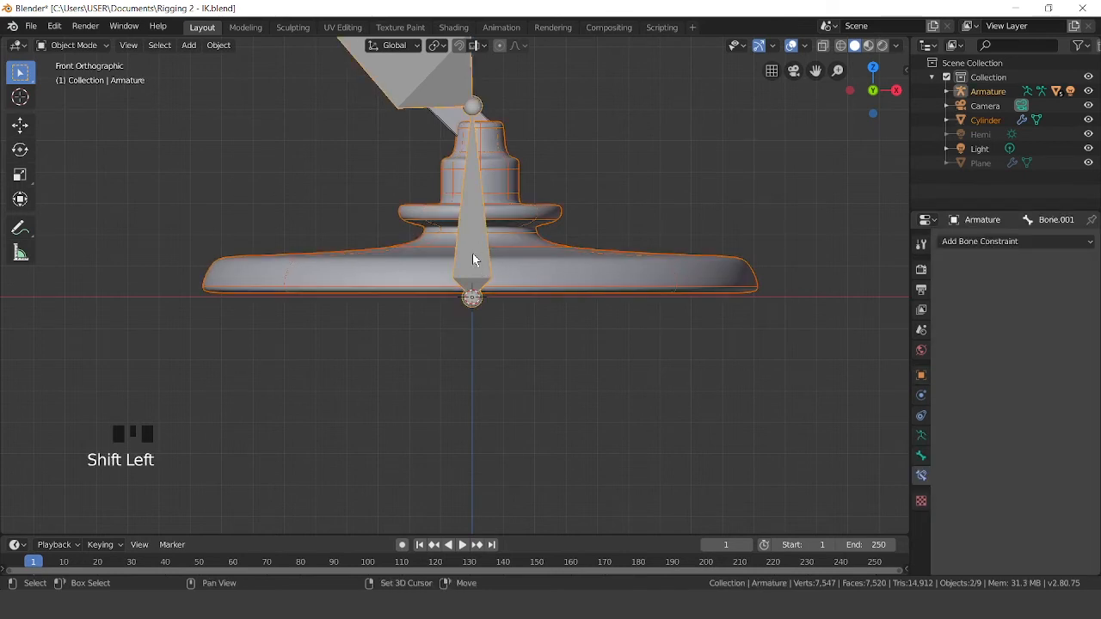
click(84, 46)
click(76, 95)
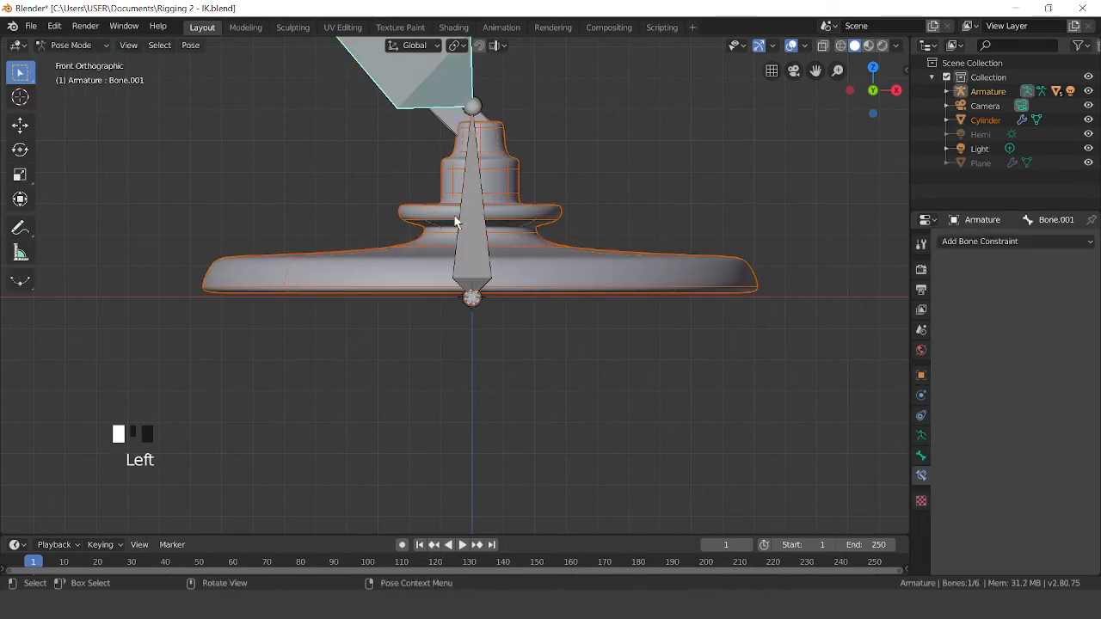
Select the base bone and parent the lamp base mesh to it with the Bone option
click(470, 227)
scroll(519, 209, down, 6)
scroll(511, 254, up, 7)
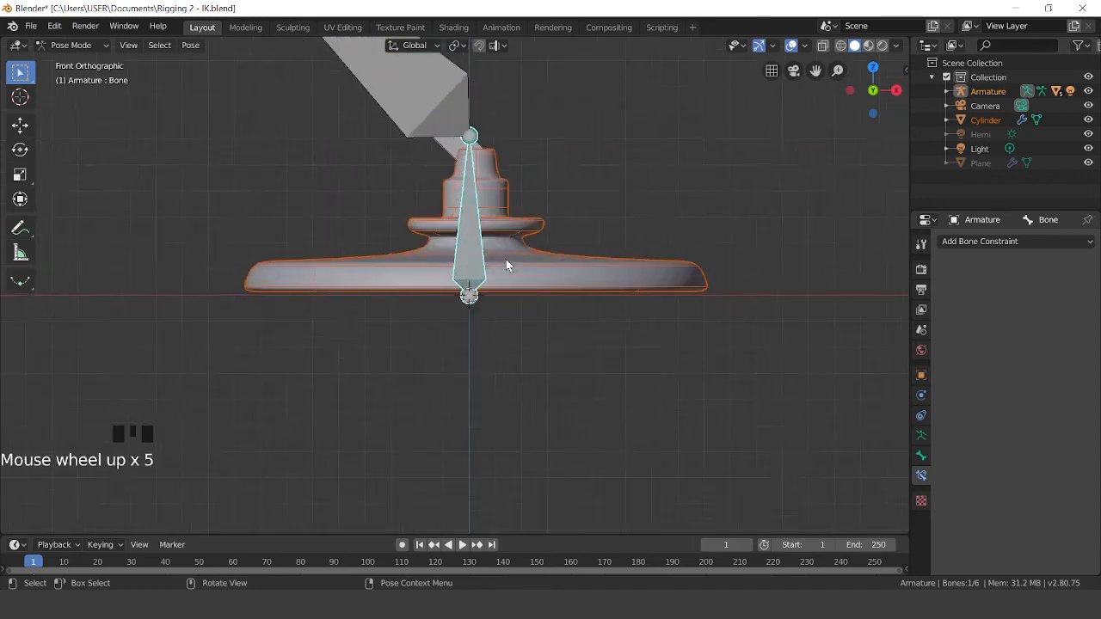
shift+middle_drag(522, 251, 545, 266)
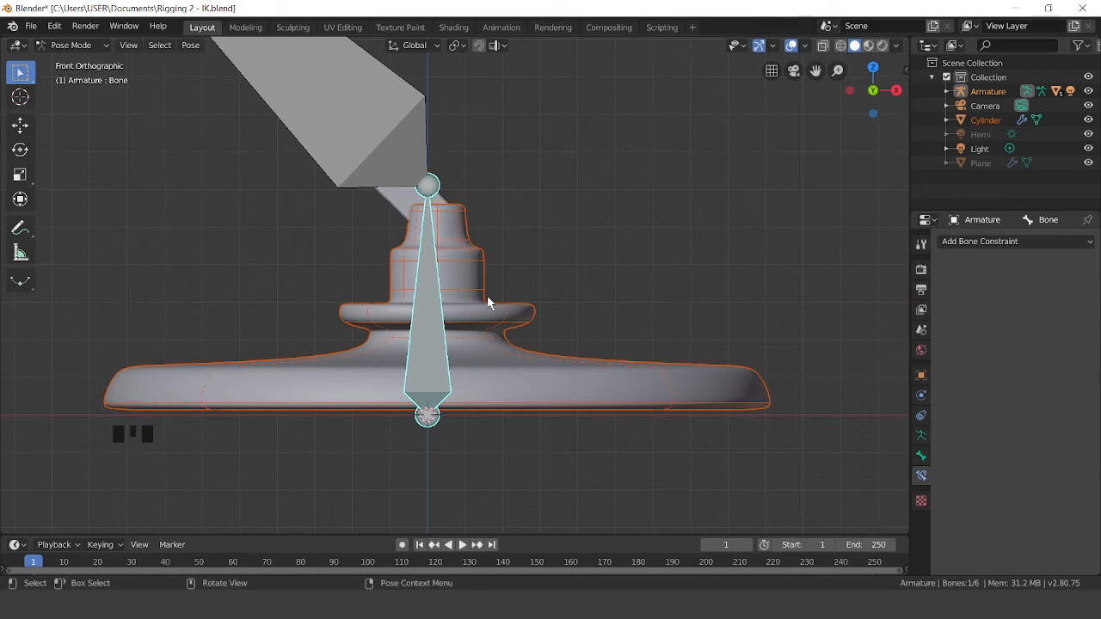
key(ctrl+p)
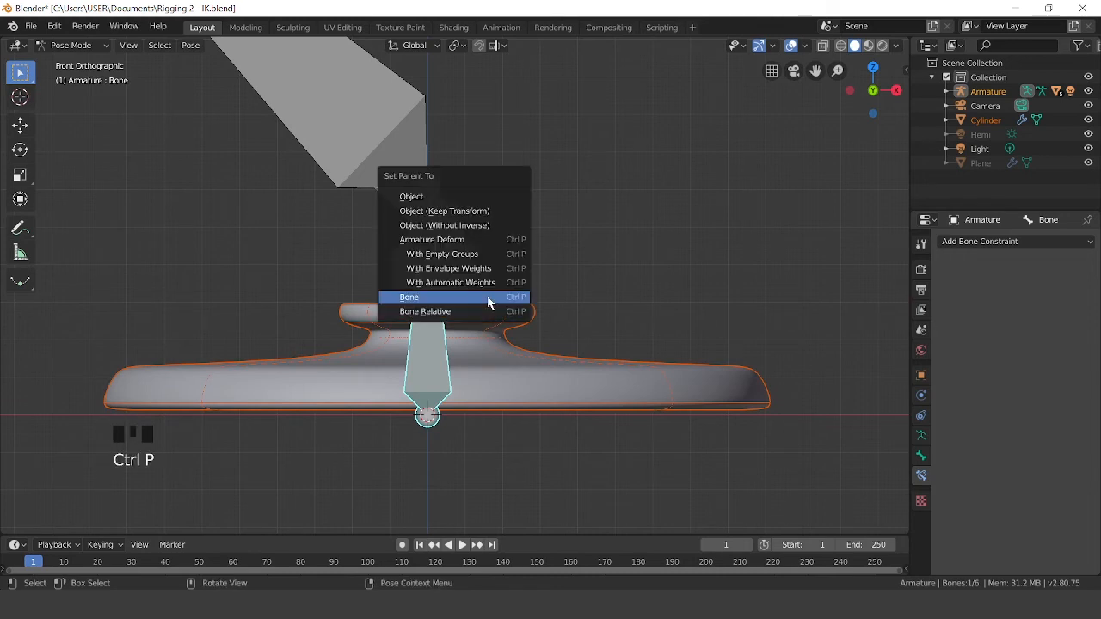
click(487, 297)
scroll(489, 295, down, 5)
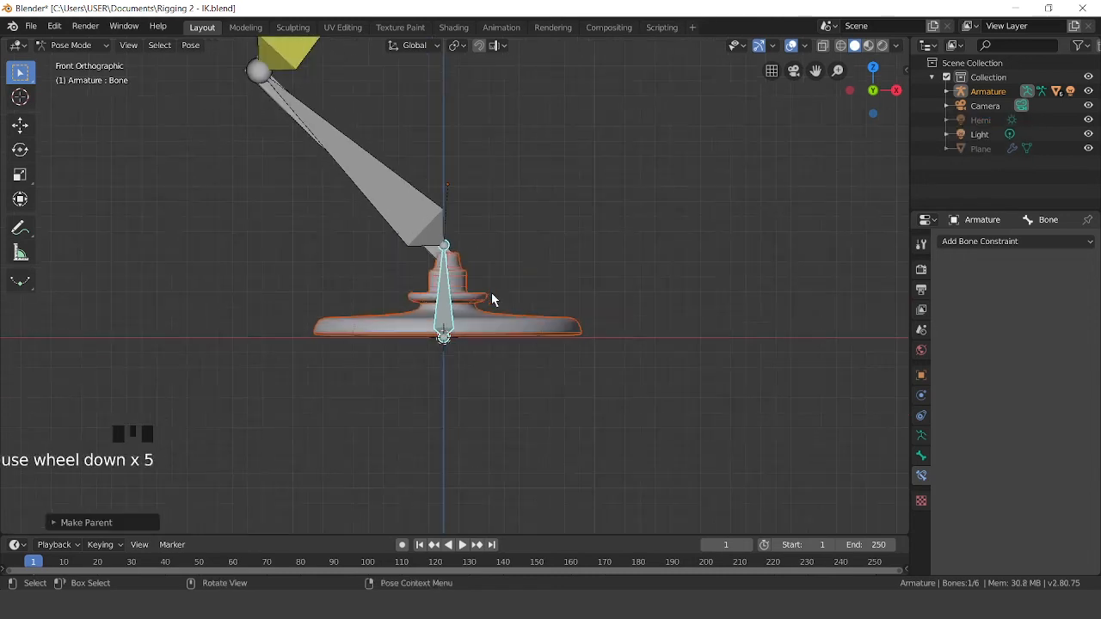
Clear the bone selection and move the IK control bone beside the lamp head around to test the rig
click(535, 246)
scroll(534, 244, down, 5)
shift+middle_drag(534, 242, 509, 318)
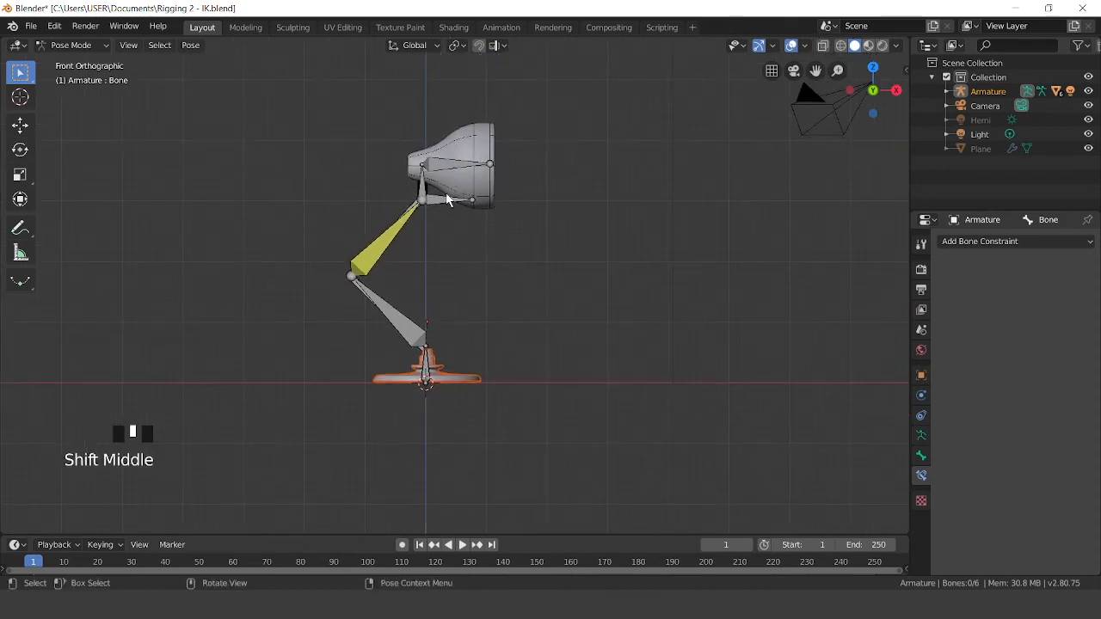
click(444, 206)
key(g)
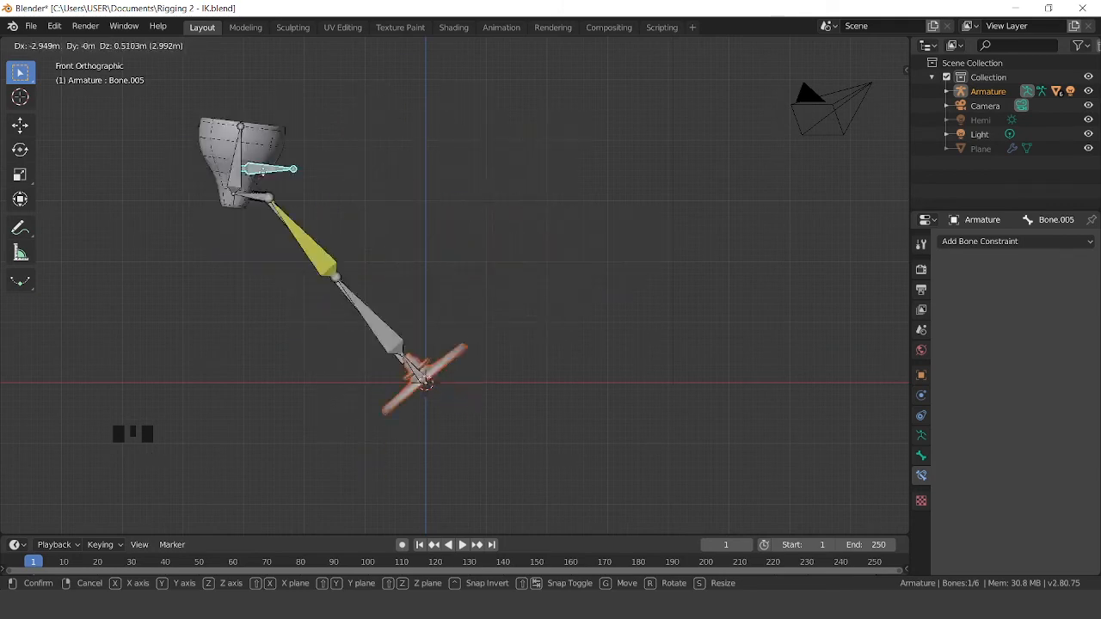
click(436, 231)
scroll(436, 232, up, 3)
scroll(436, 233, up, 1)
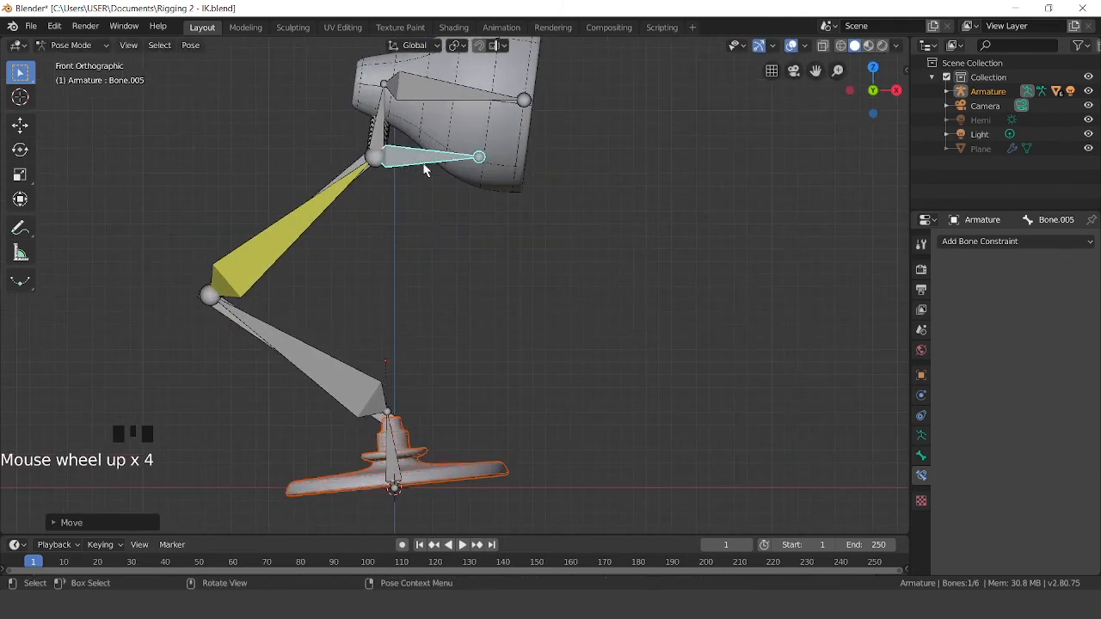
Check the upper arm bone's IK constraint and move the control bone up until the lamp base is level
click(316, 213)
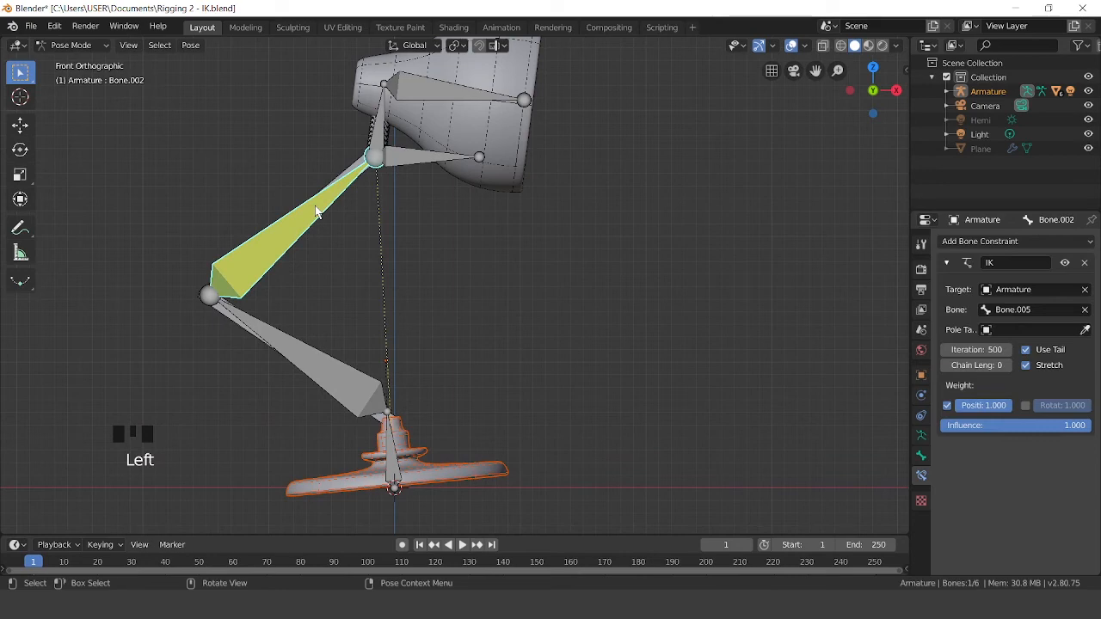
scroll(315, 206, down, 2)
click(431, 196)
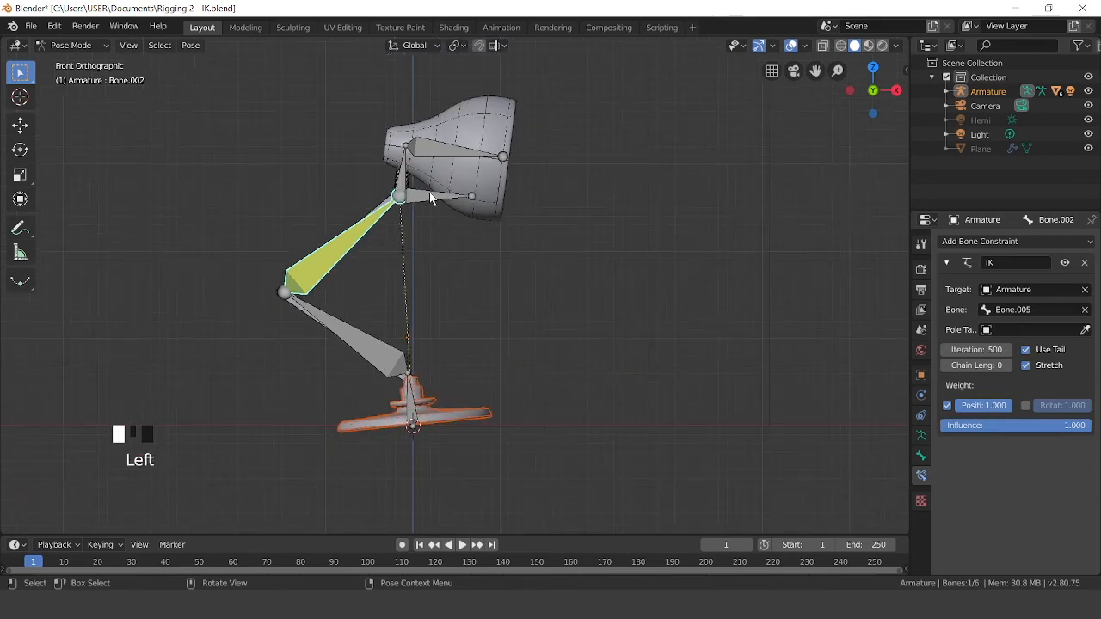
key(g)
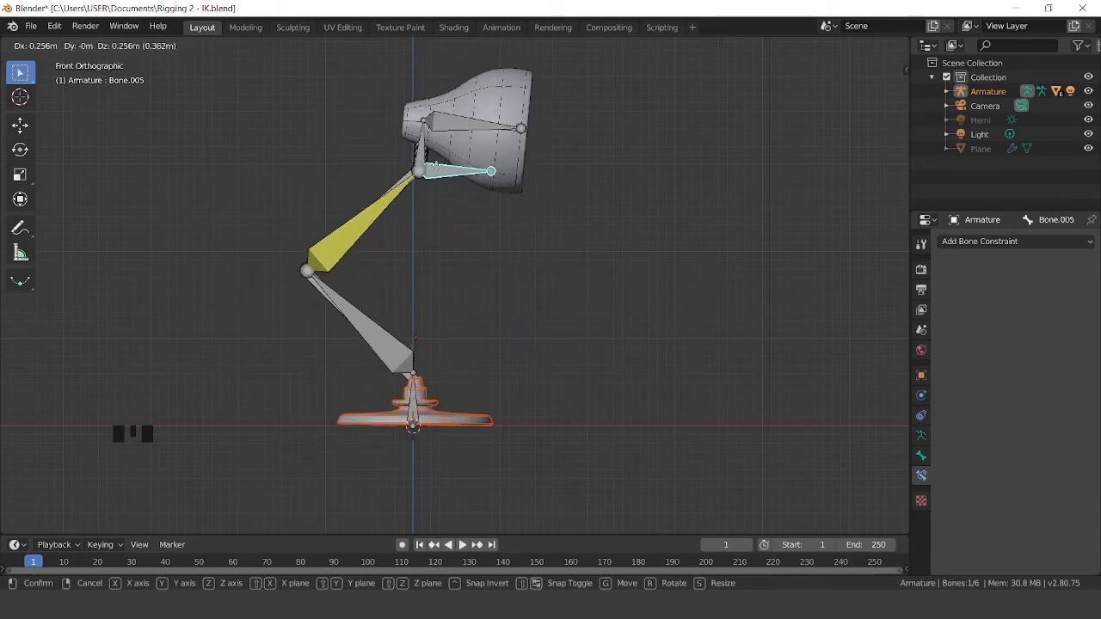
click(435, 167)
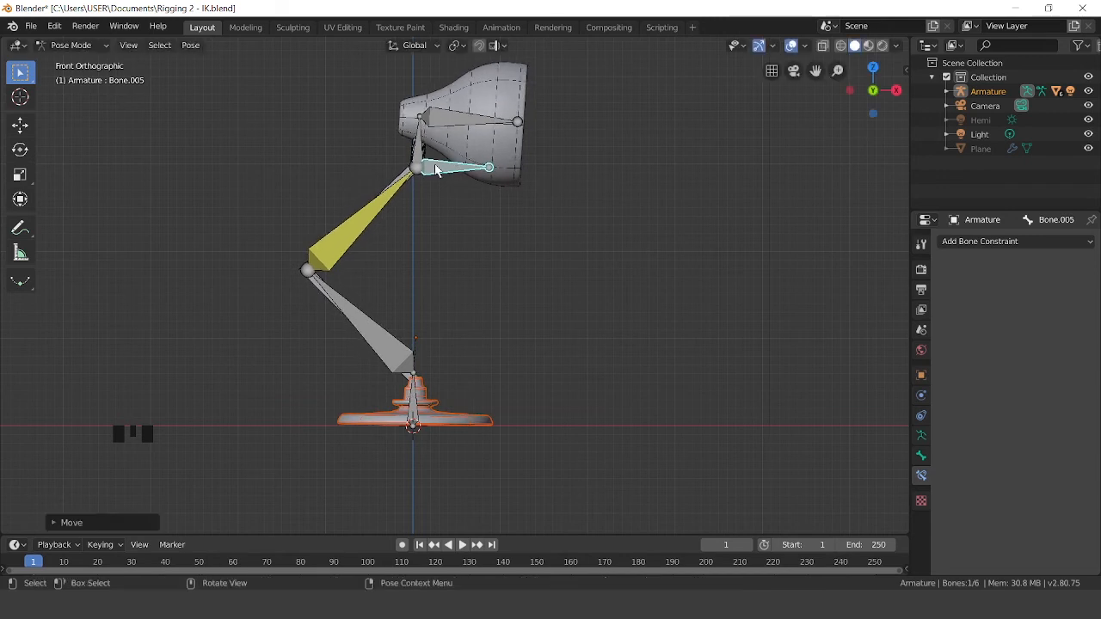
Review the upper arm bone's IK constraint settings and nudge the control bone slightly
click(378, 216)
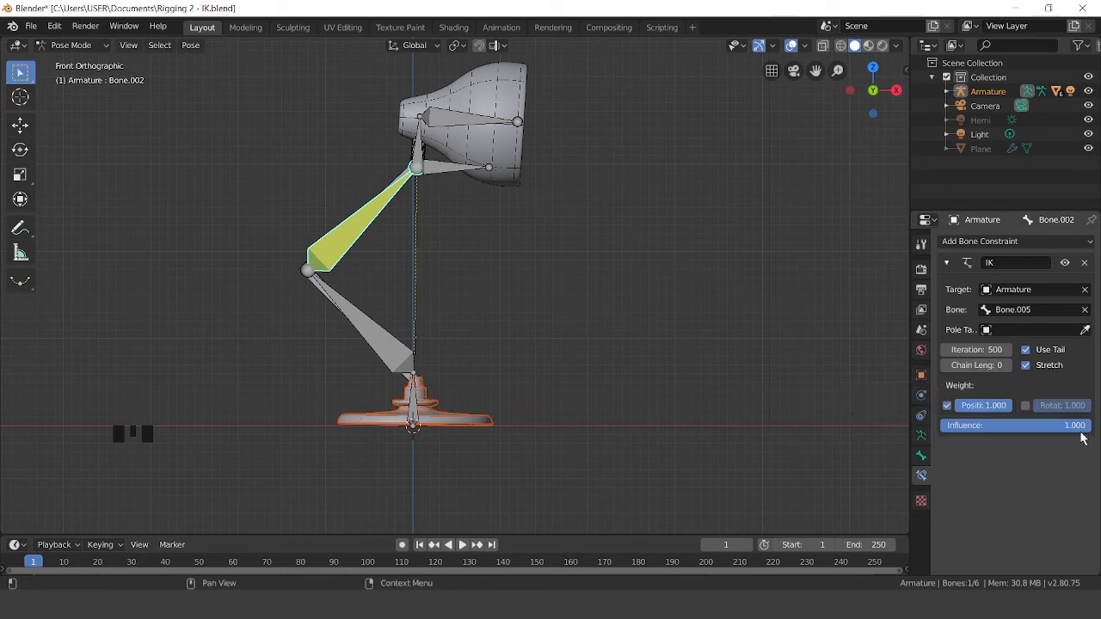
click(437, 175)
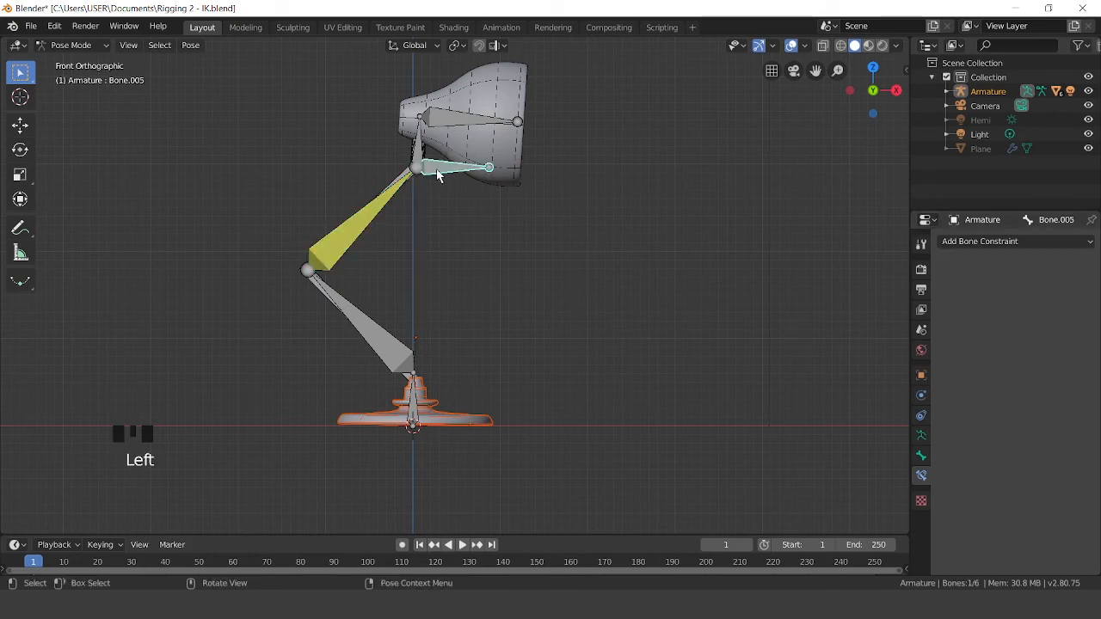
key(g)
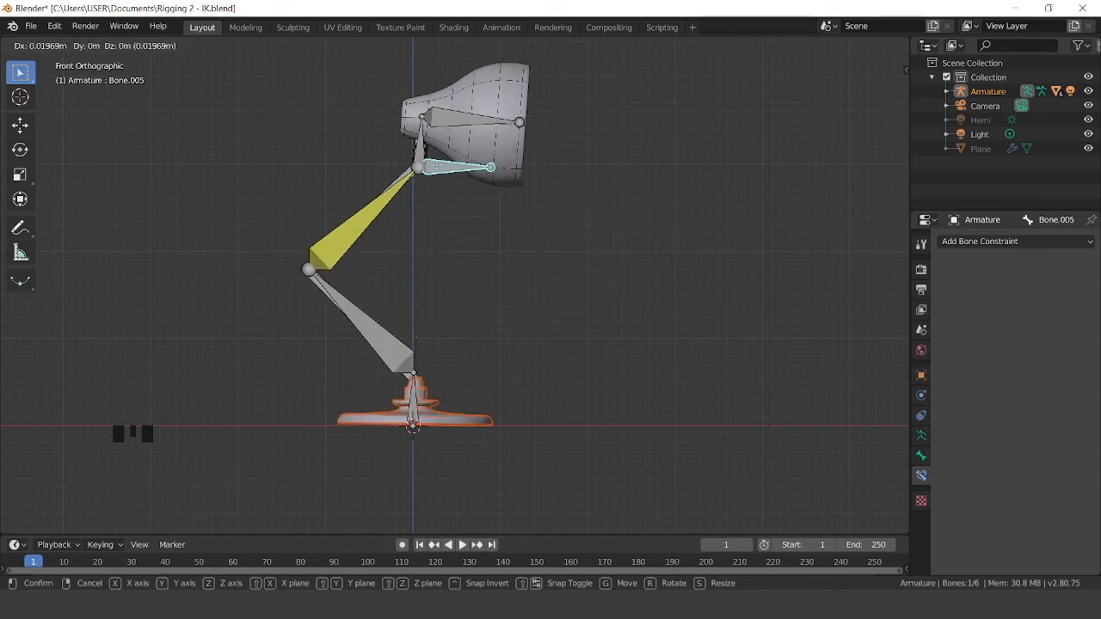
click(438, 171)
Set the upper arm bone's IK chain length to 1, try moving the control bone twice, and undo each move
click(391, 207)
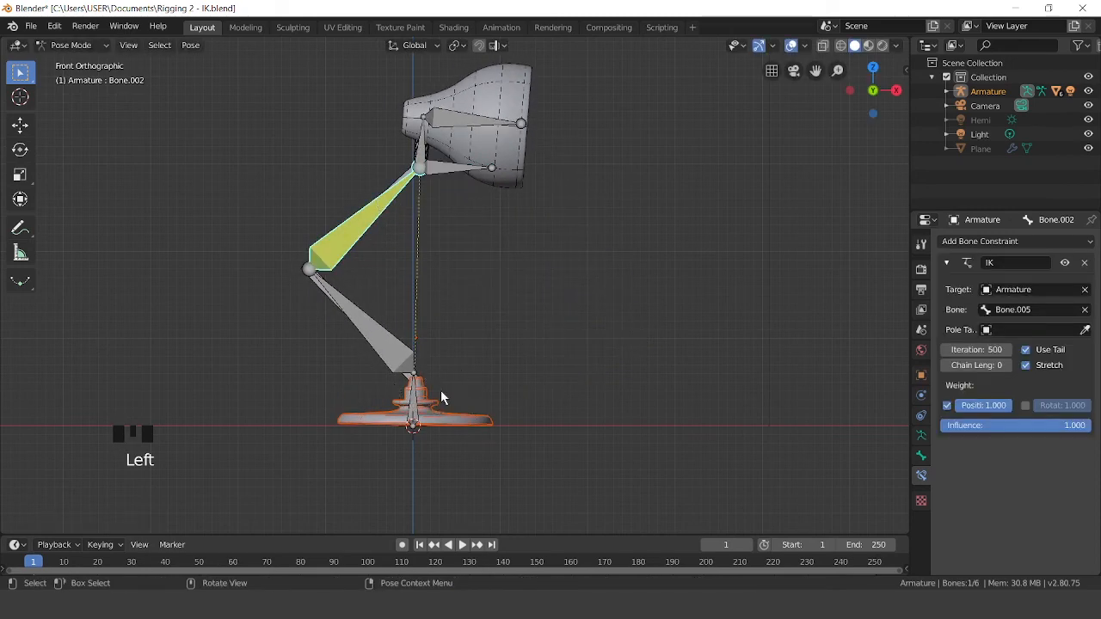
click(1007, 365)
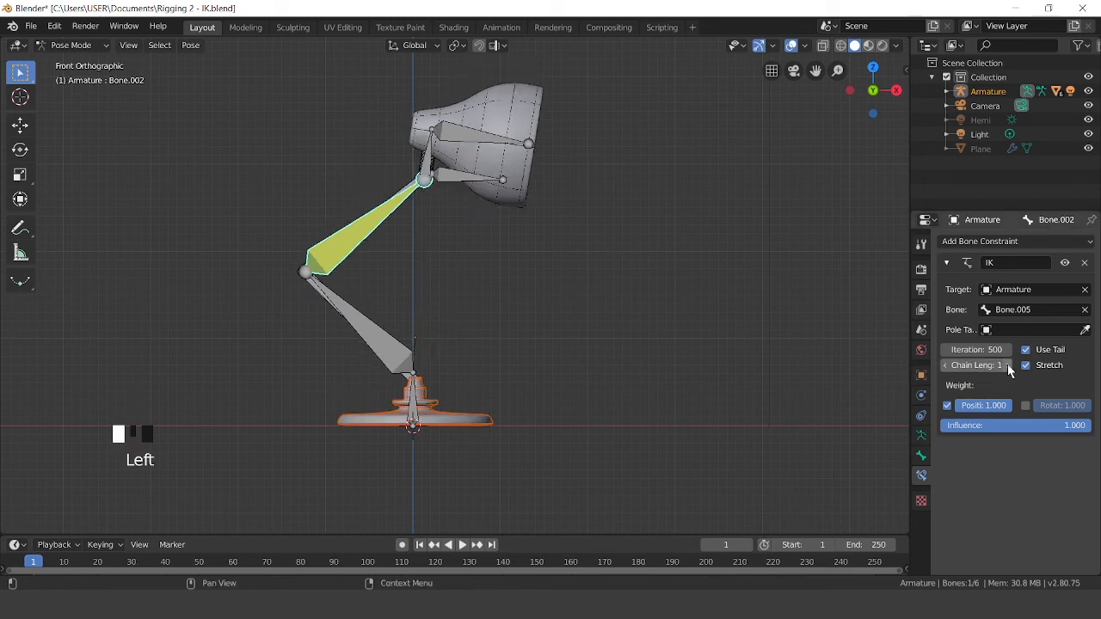
click(446, 179)
key(g)
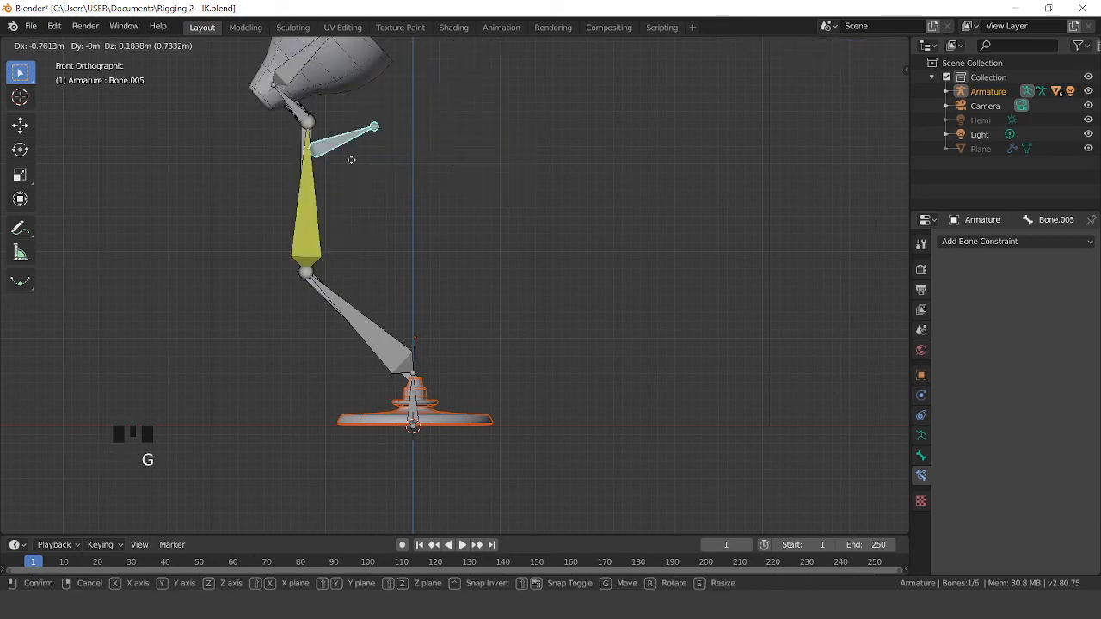
click(323, 164)
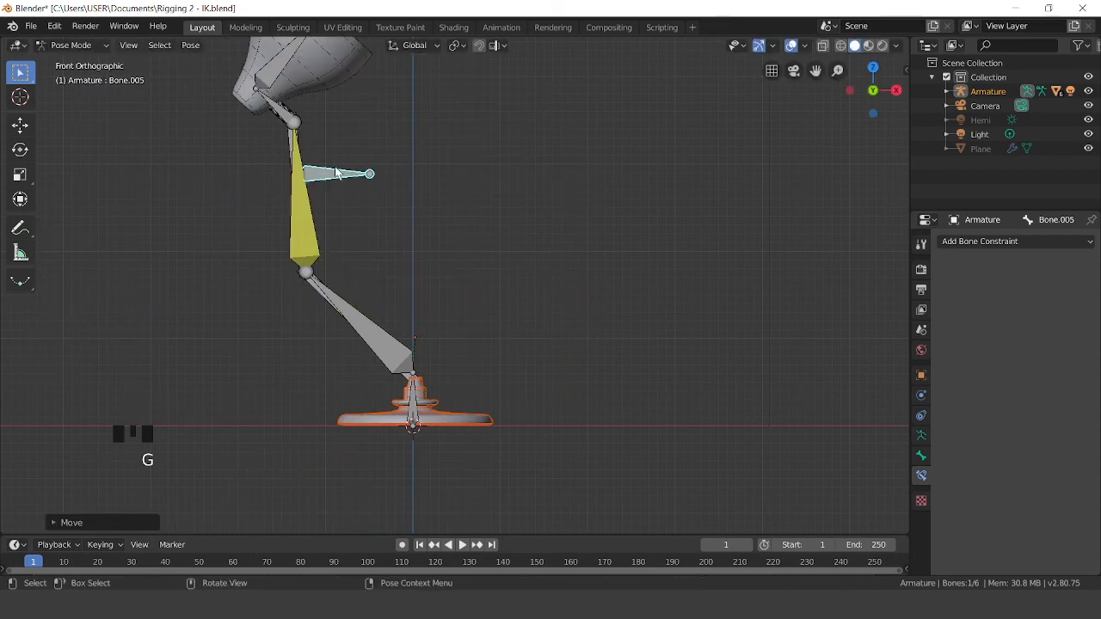
key(ctrl+z)
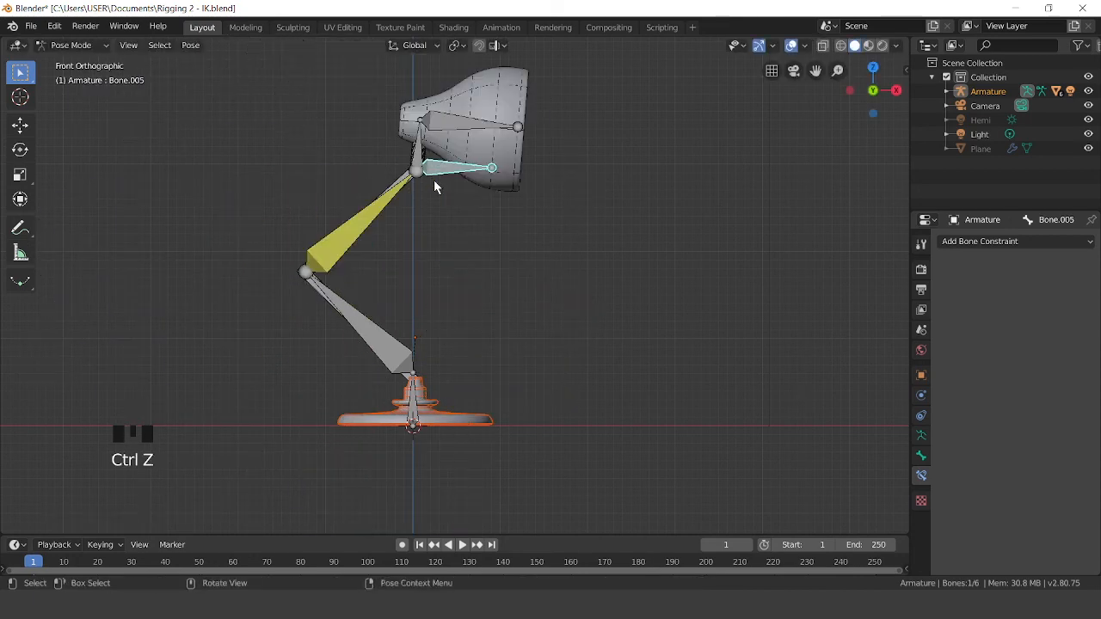
key(g)
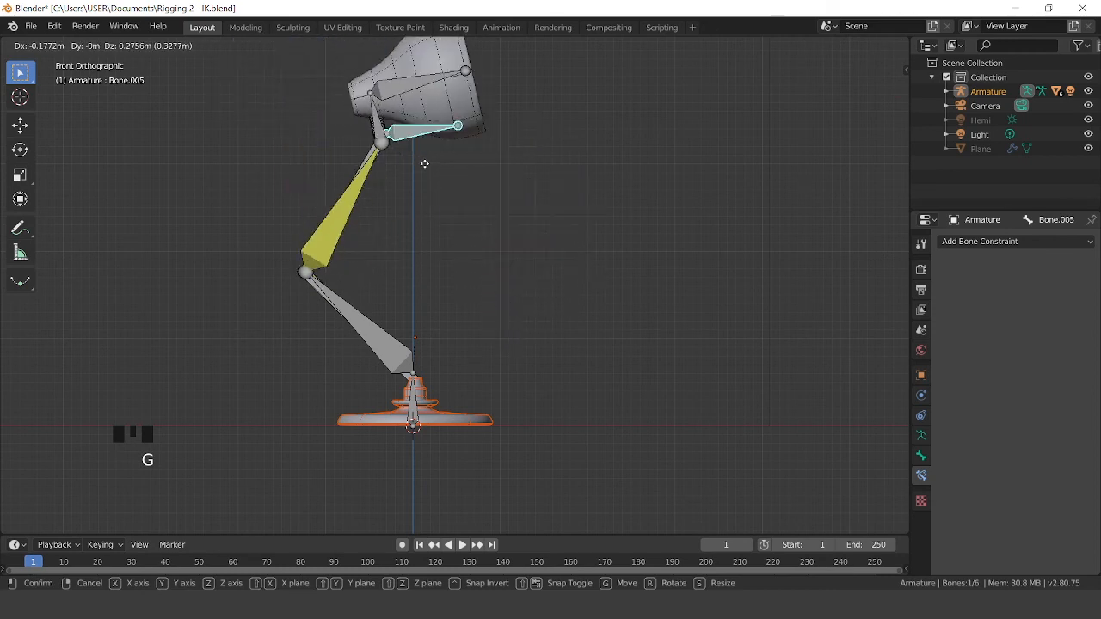
click(425, 163)
key(ctrl+z)
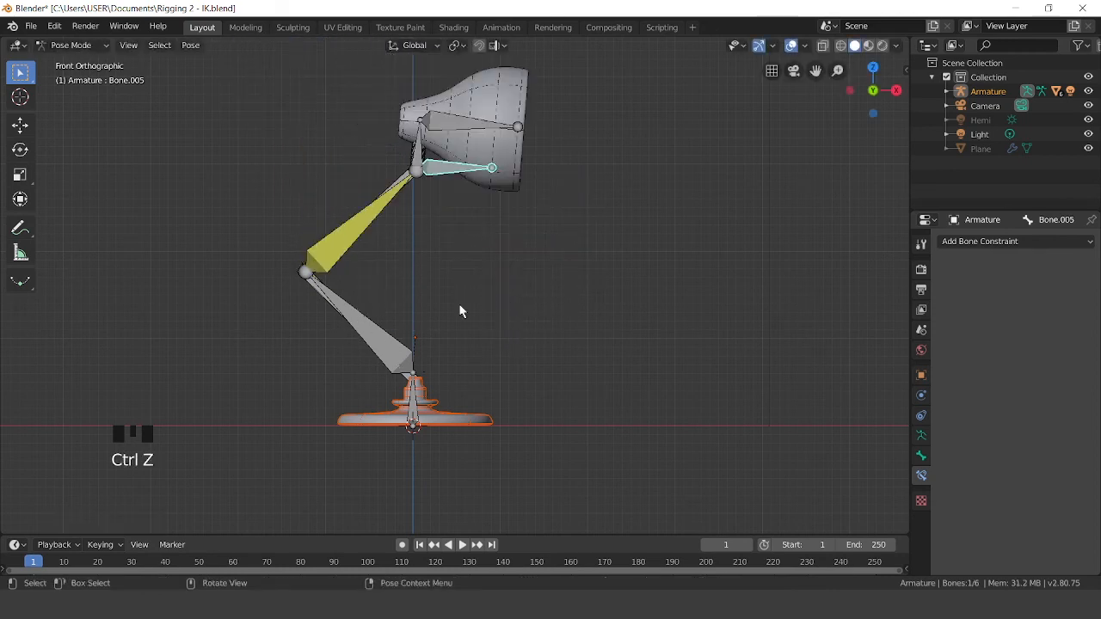
Set the upper arm bone's IK chain length to 2 and test the rig by moving the control bone
key(Left)
click(342, 234)
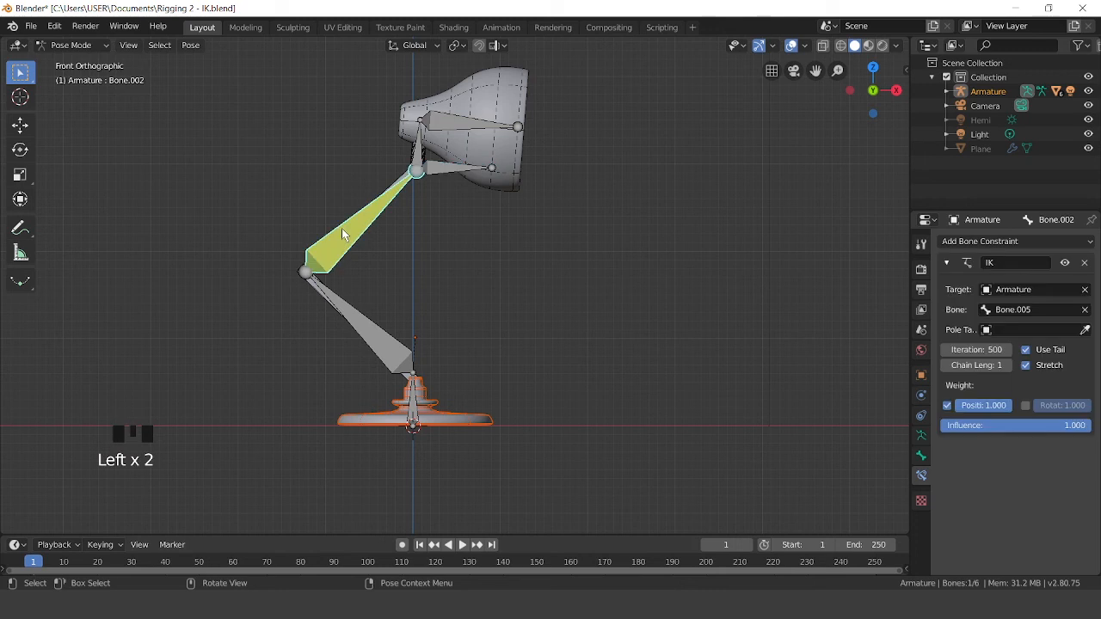
click(1006, 366)
click(437, 170)
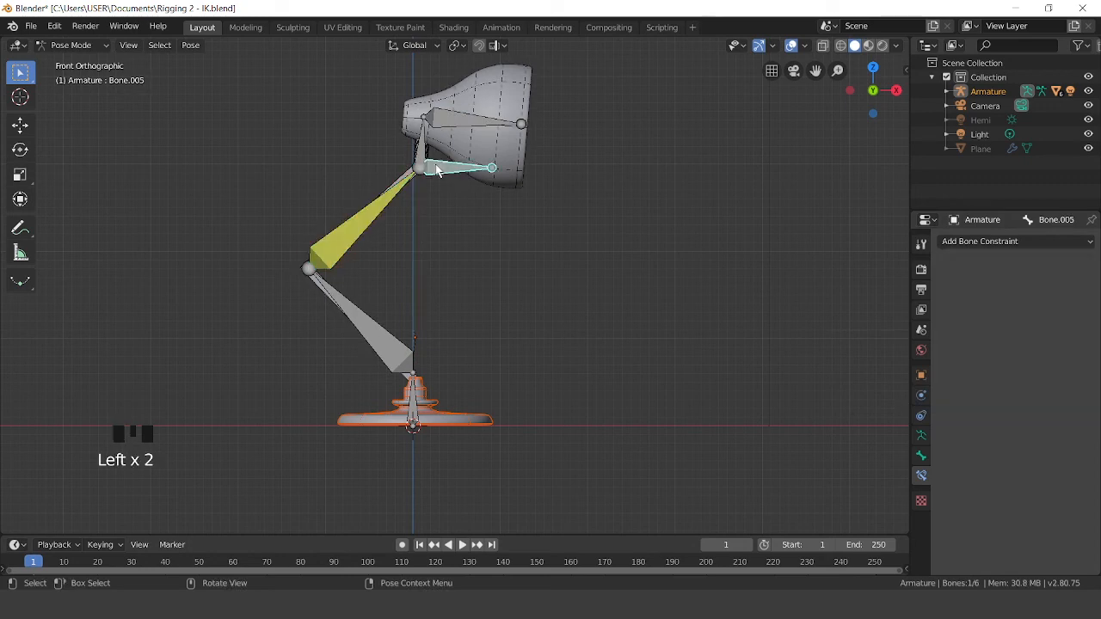
key(g)
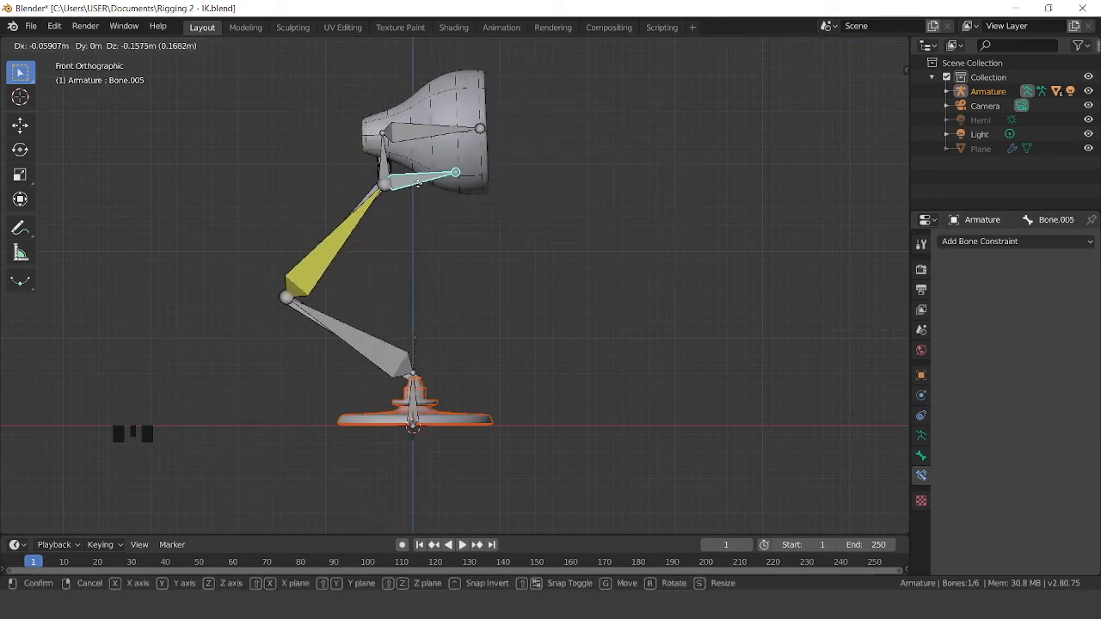
click(412, 187)
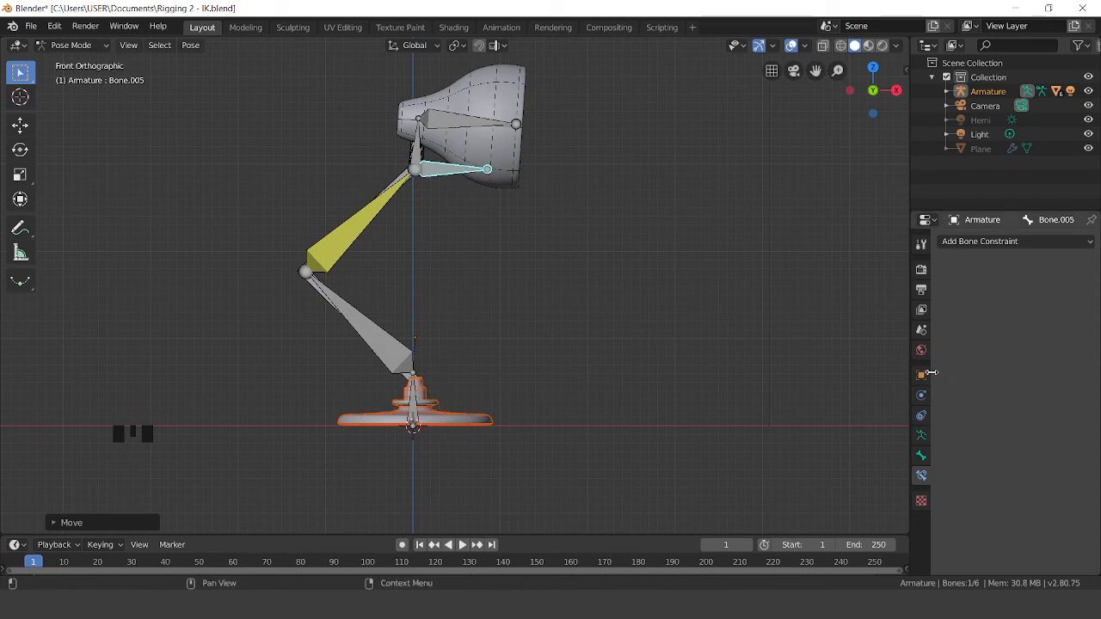
Set the upper arm bone's IK chain length to 3, try moving the control bone, and undo that move
click(368, 222)
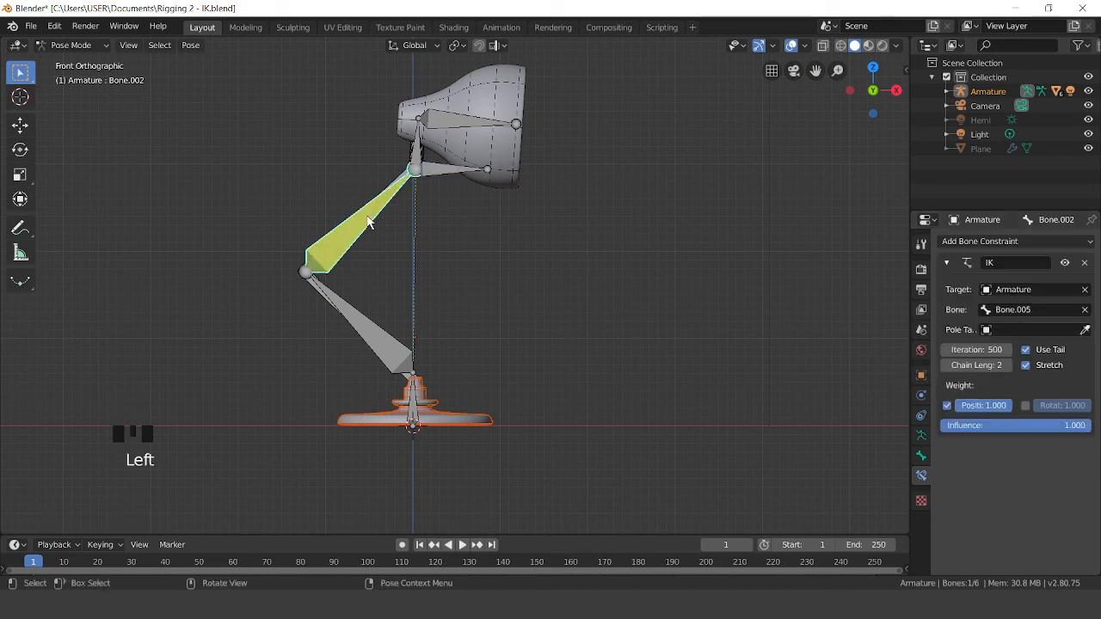
click(1008, 367)
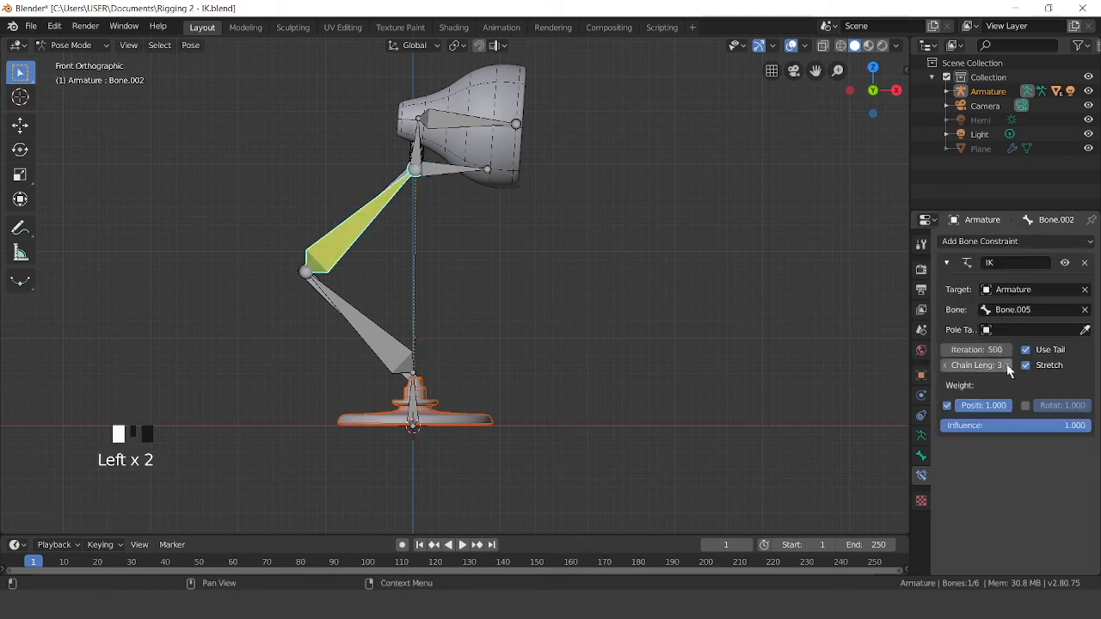
click(457, 172)
key(g)
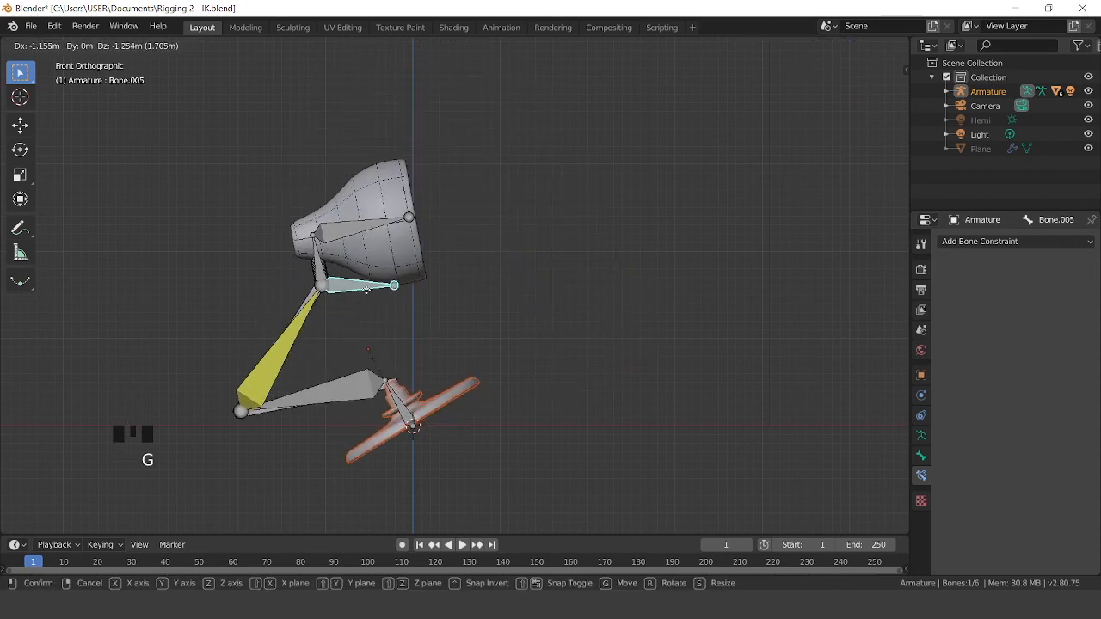
click(555, 276)
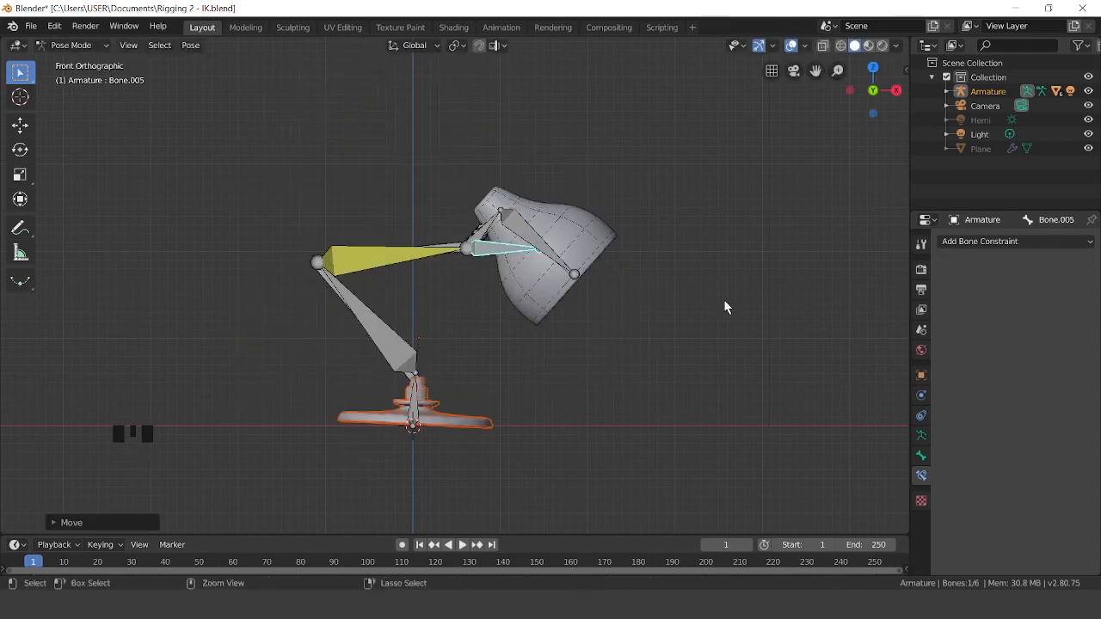
key(ctrl+z)
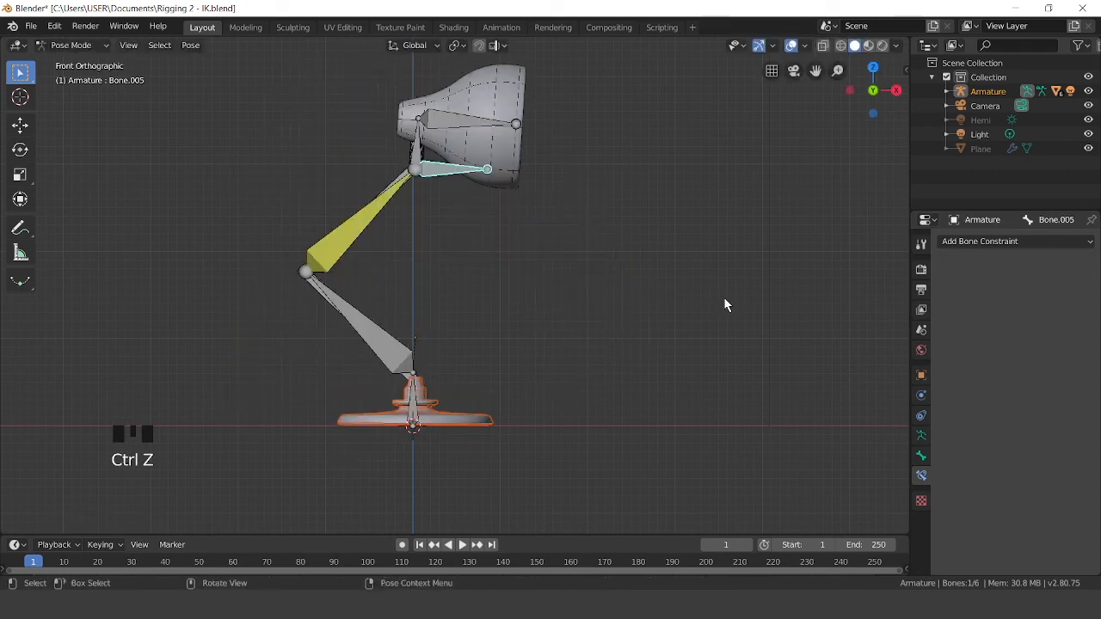
Select the upper arm bone and set its IK constraint's chain length to 0
click(924, 376)
click(374, 211)
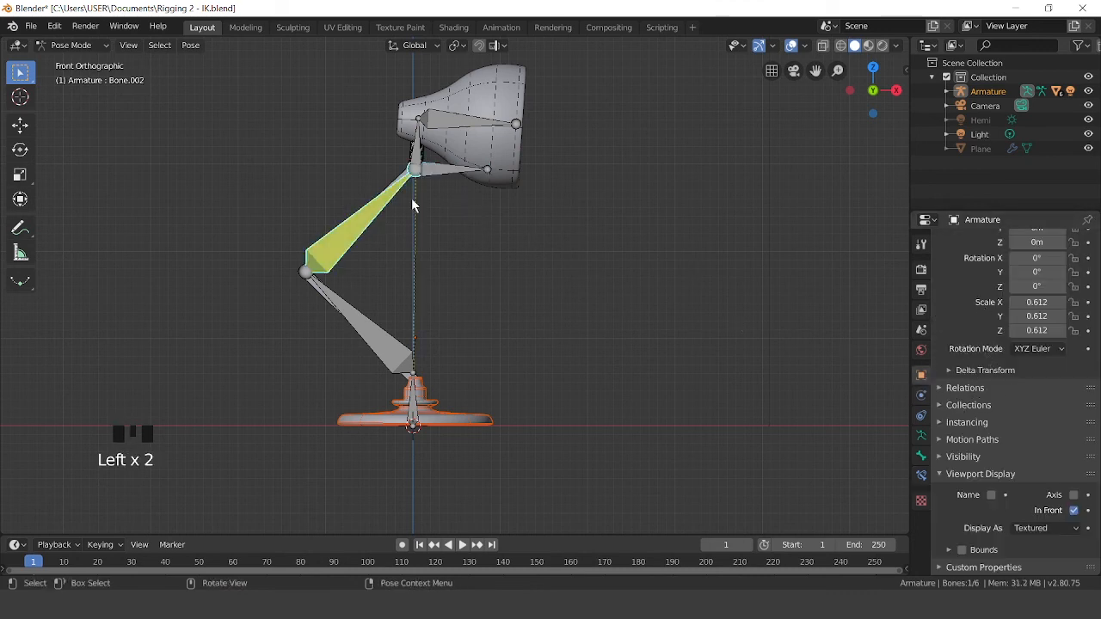
click(921, 416)
click(923, 437)
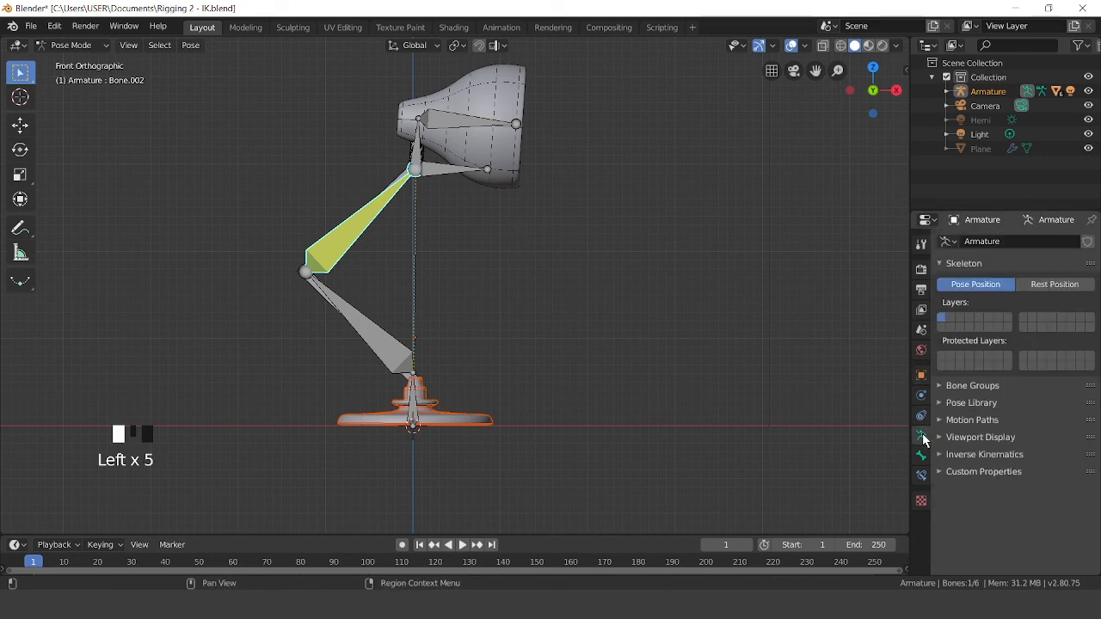
click(922, 456)
click(921, 475)
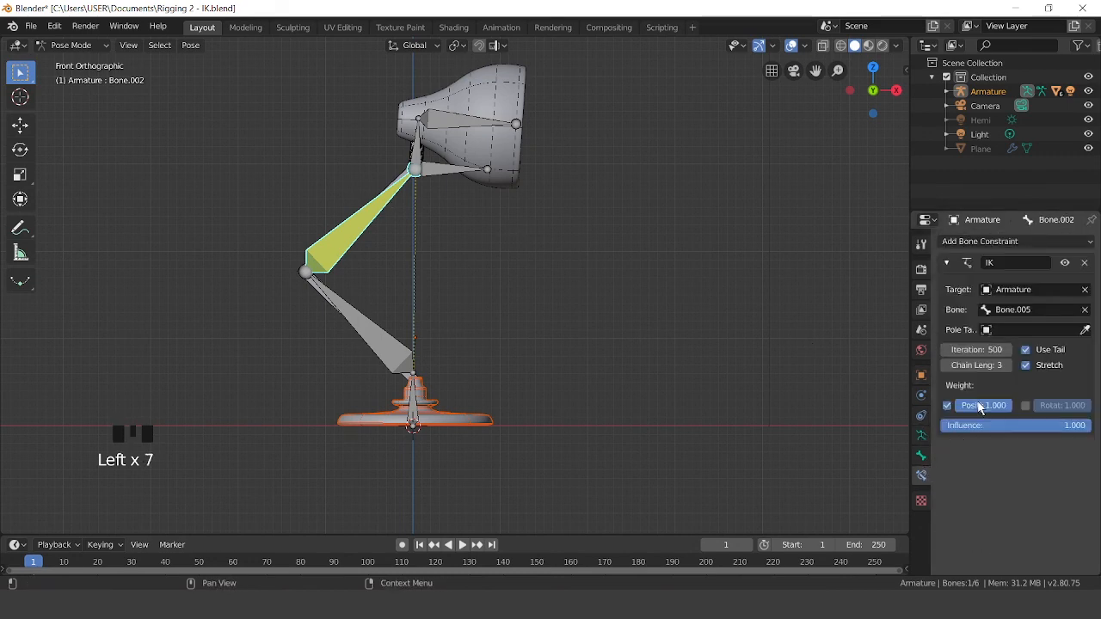
click(944, 365)
click(944, 366)
click(943, 366)
click(943, 365)
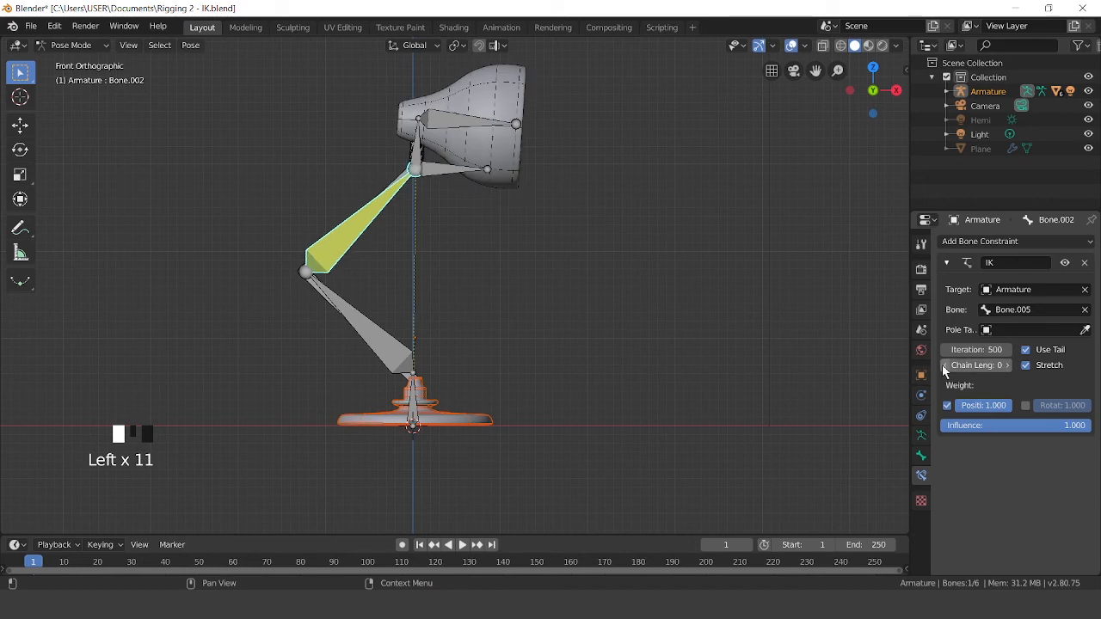
Try moving the control bone at the lamp head down and outward, and undo that move
click(456, 171)
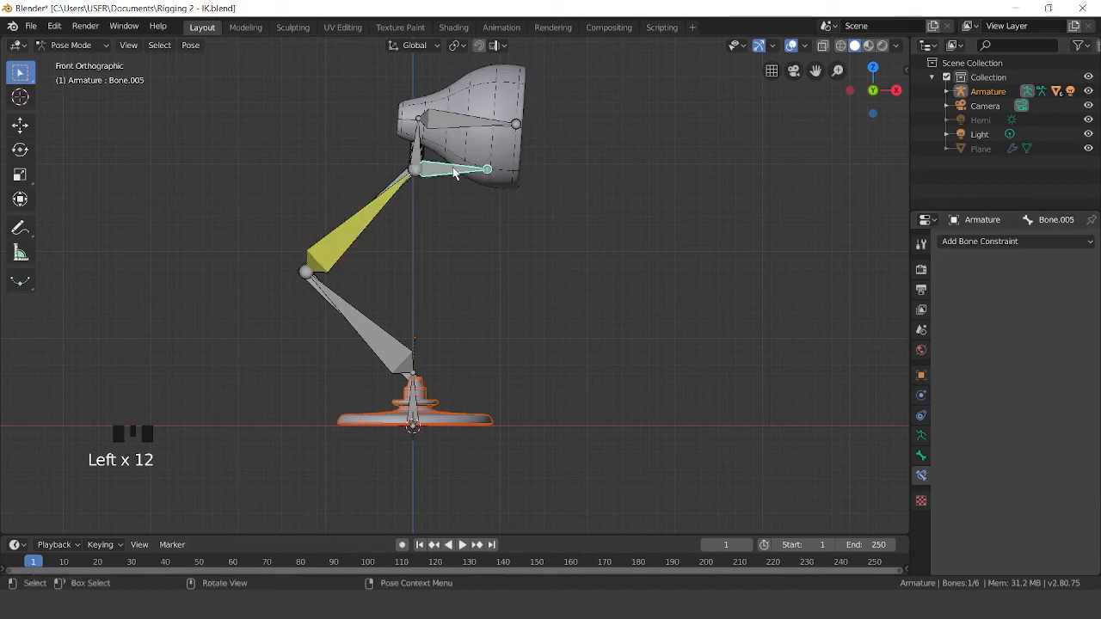
key(g)
click(581, 256)
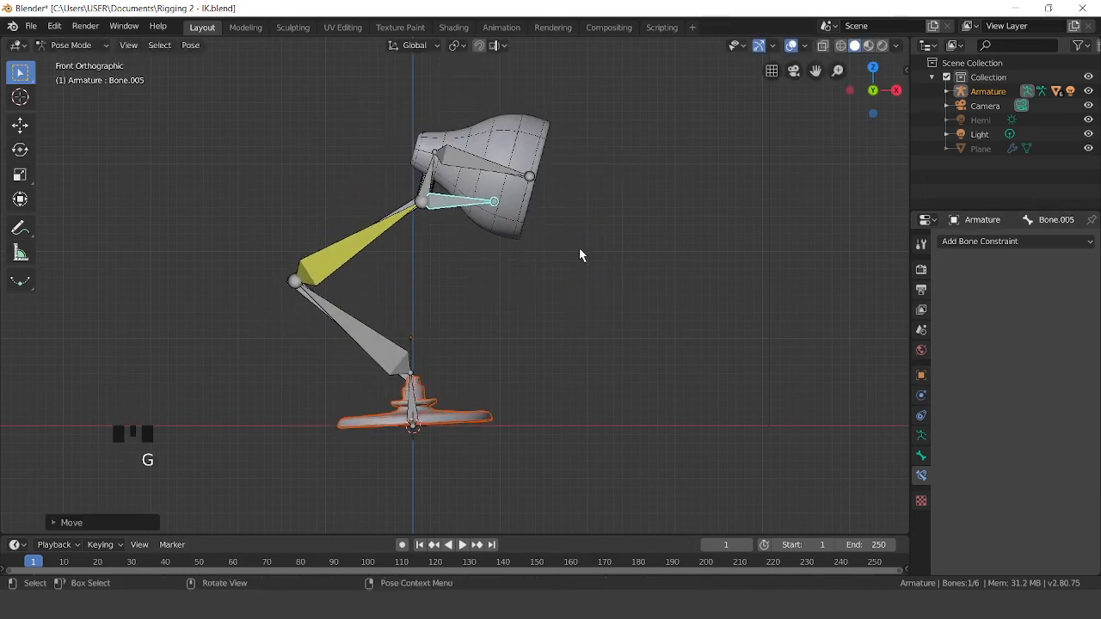
key(ctrl+z)
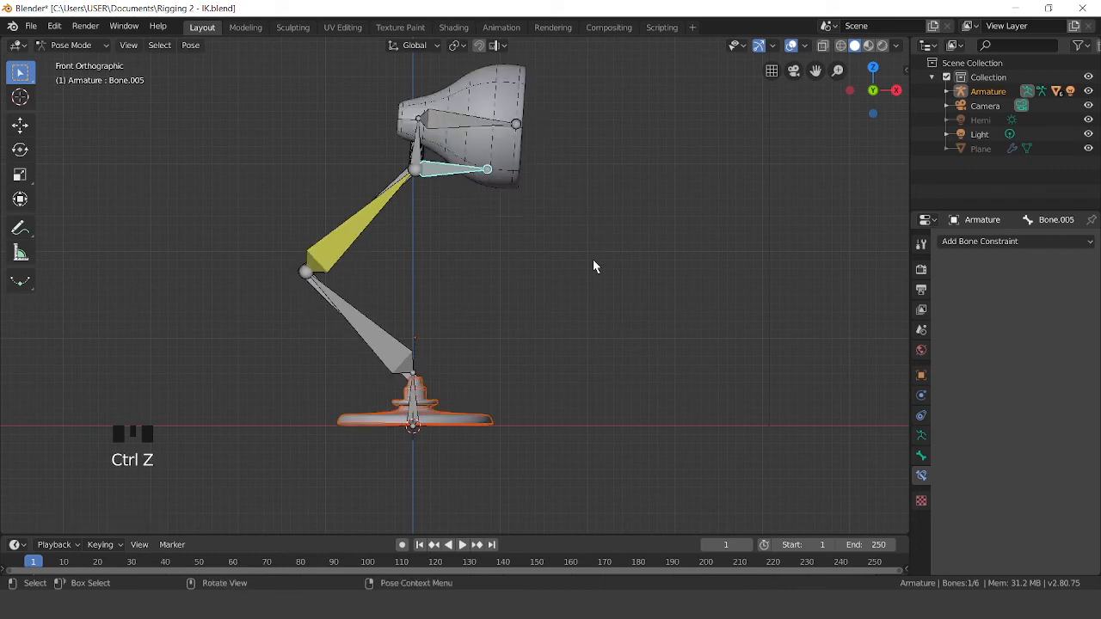
middle_drag(626, 201, 639, 258)
key(KP_1)
scroll(673, 258, up, 1)
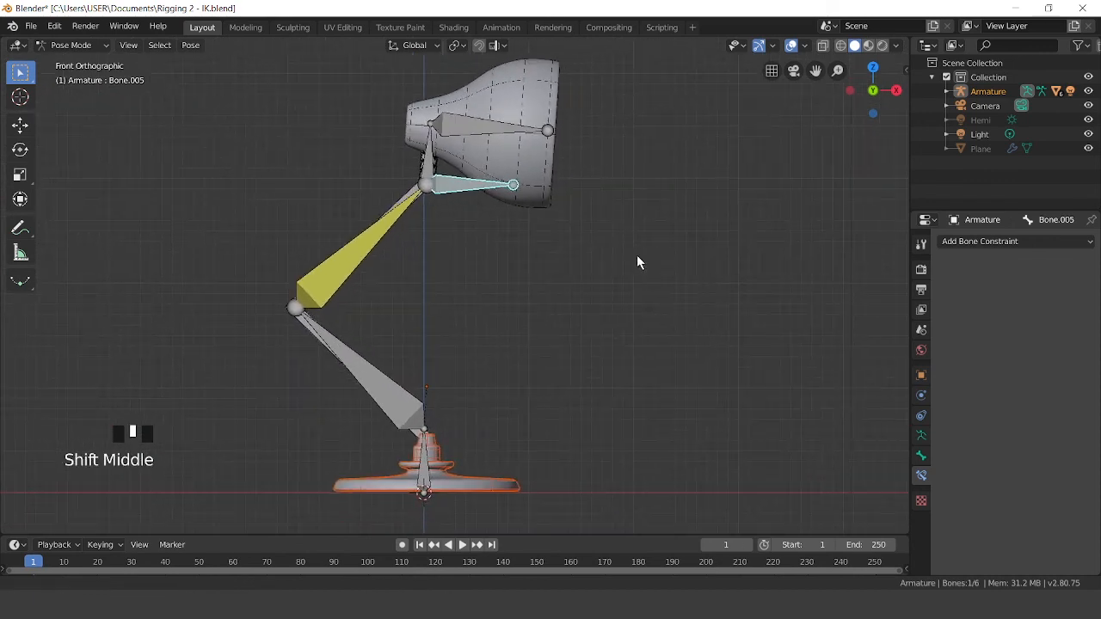